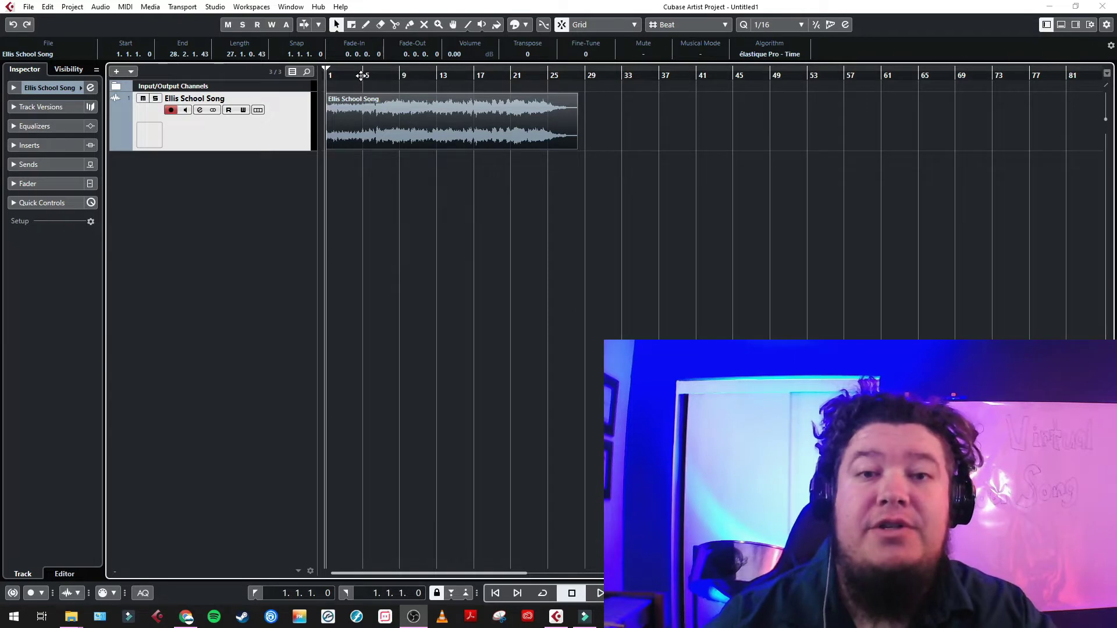
# Play the Ellis School Song from about bar 5, stop it and return the cursor to the project start.
pyautogui.doubleClick(361, 75)
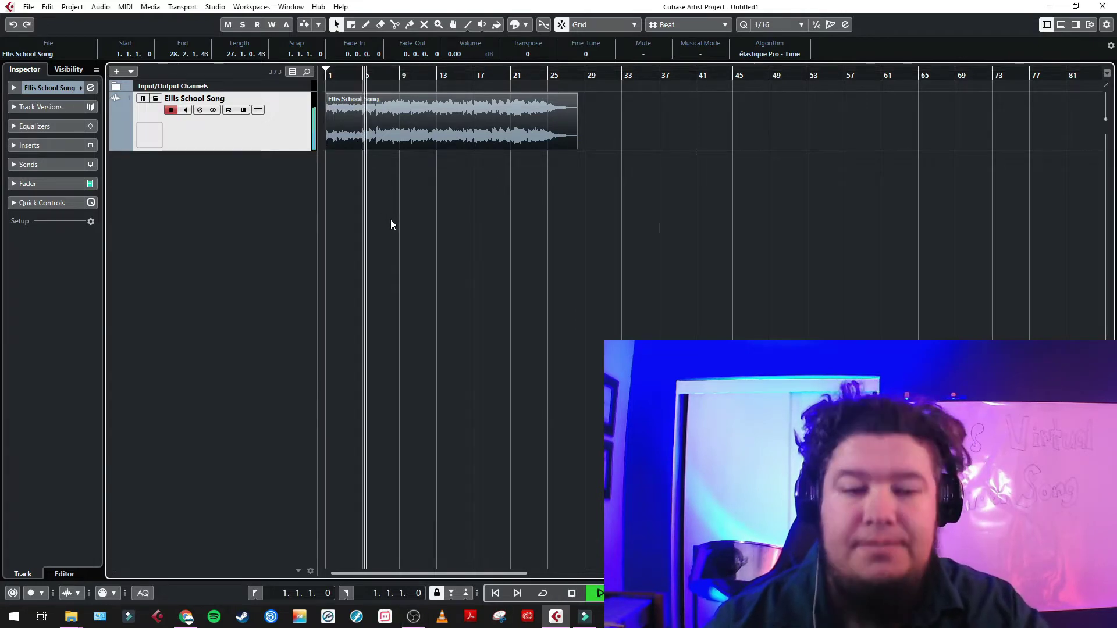
pyautogui.press('space')
pyautogui.click(364, 239)
pyautogui.press('Home')
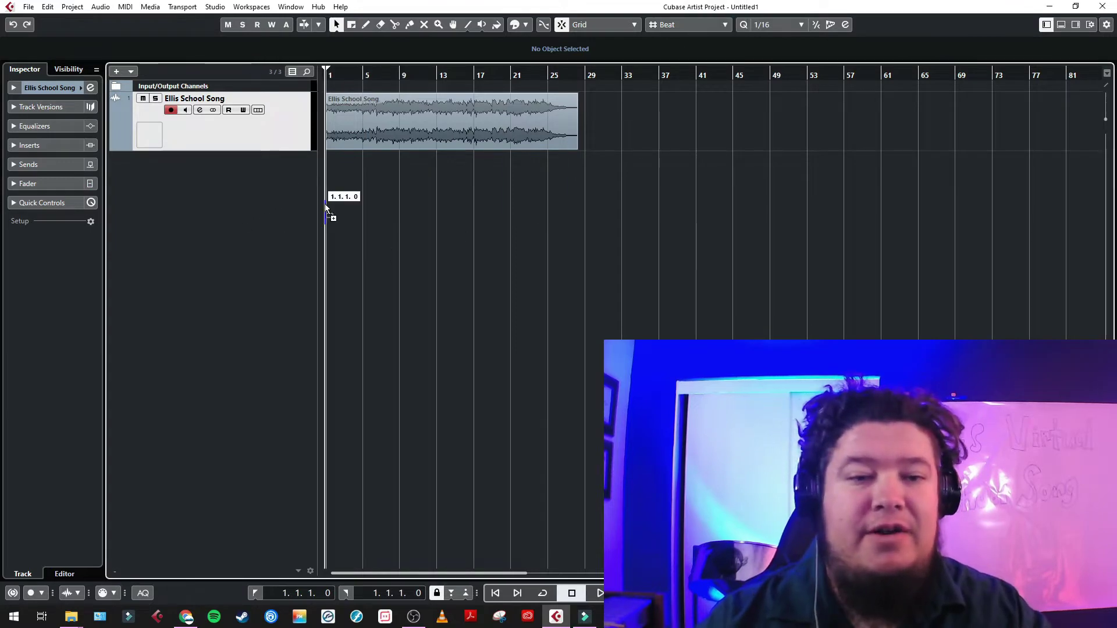
# Import the IMG_8061 video at 1.1.1.0 below the song track and delete its Video track, keeping only the audio.
pyautogui.moveTo(324, 204); pyautogui.dragTo(324, 204)
pyautogui.click(259, 173)
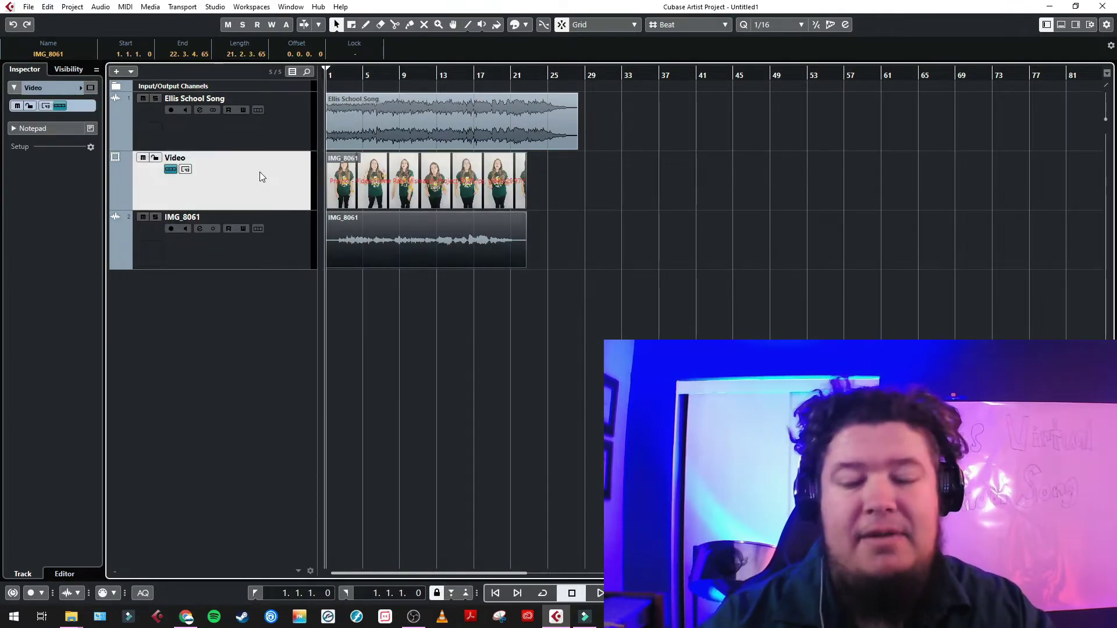
pyautogui.press('Delete')
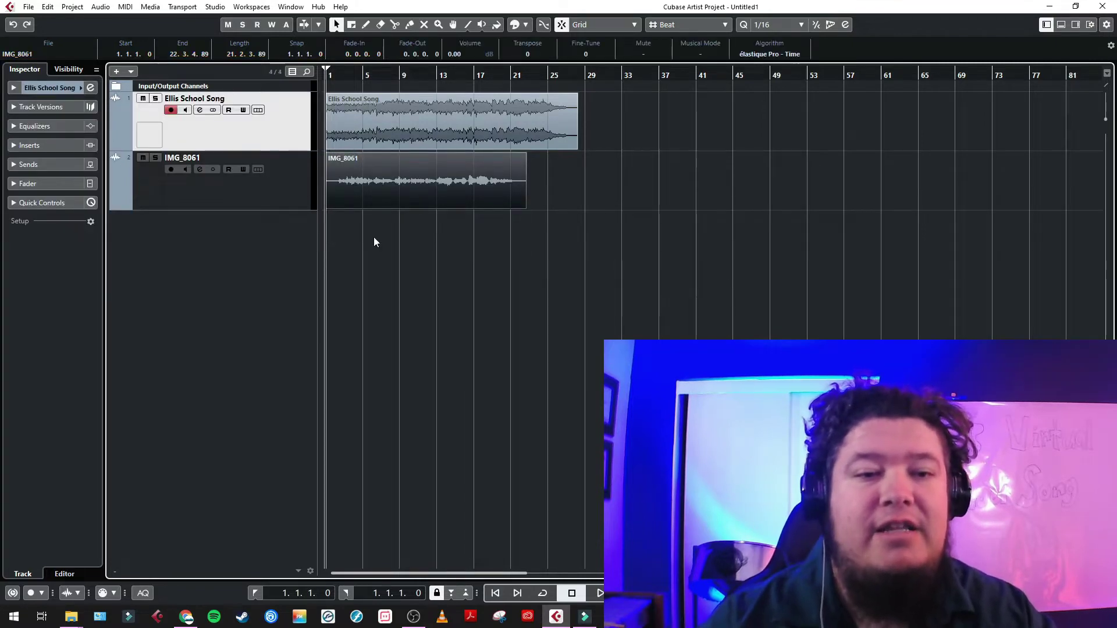
# Move the IMG_8061 clip to start at bar 5 and raise its clip volume to 6.20 dB.
pyautogui.click(431, 261)
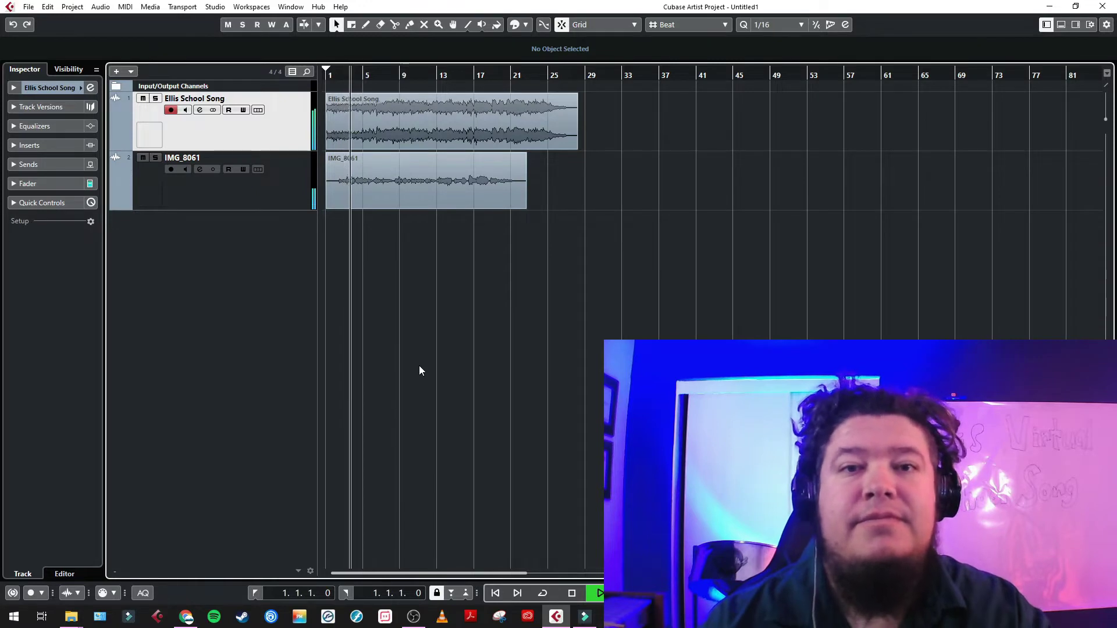
pyautogui.moveTo(422, 198); pyautogui.dragTo(463, 129)
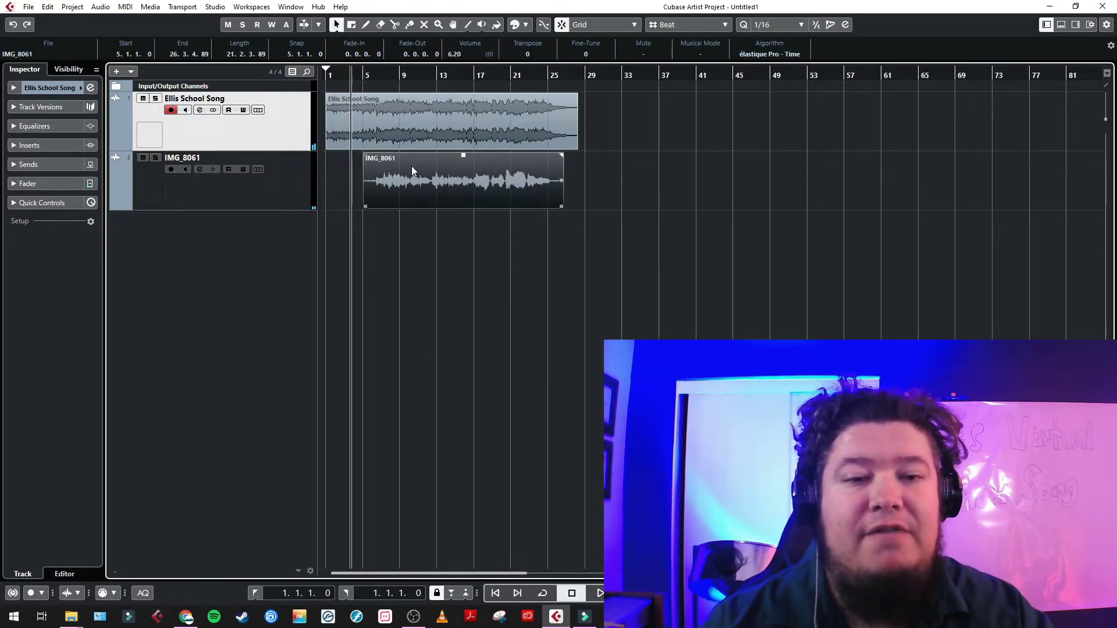
# Shift the IMG_8061 clip to 5.1.1.96 so its first vocal entry lines up with the Ellis School Song's entry after bar 6.
pyautogui.press('h')
pyautogui.press('h')
pyautogui.press('h')
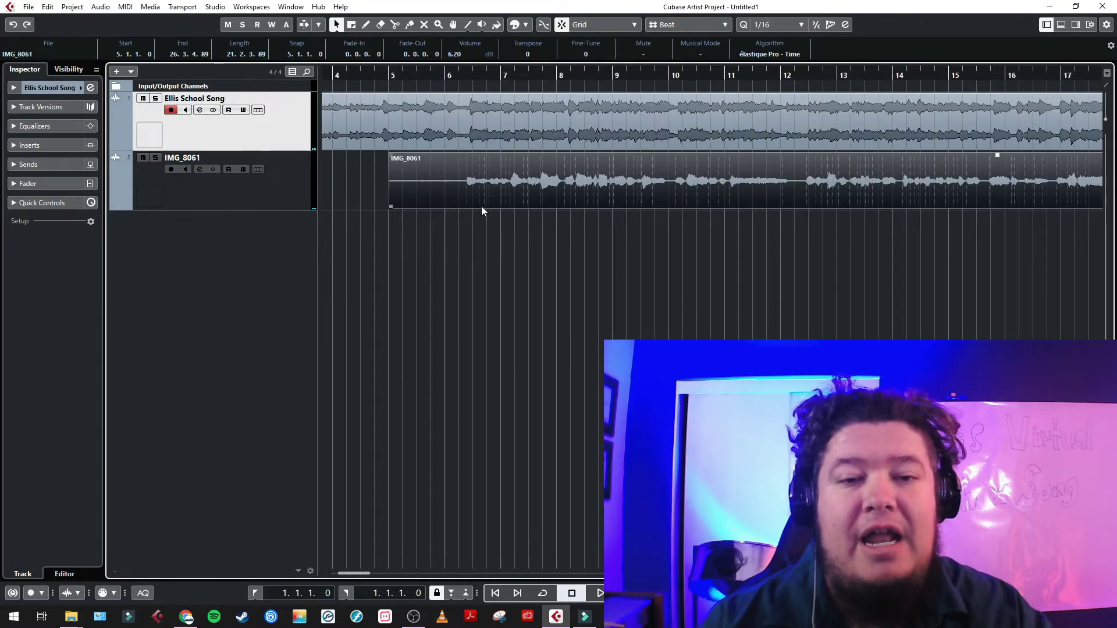
pyautogui.press('h')
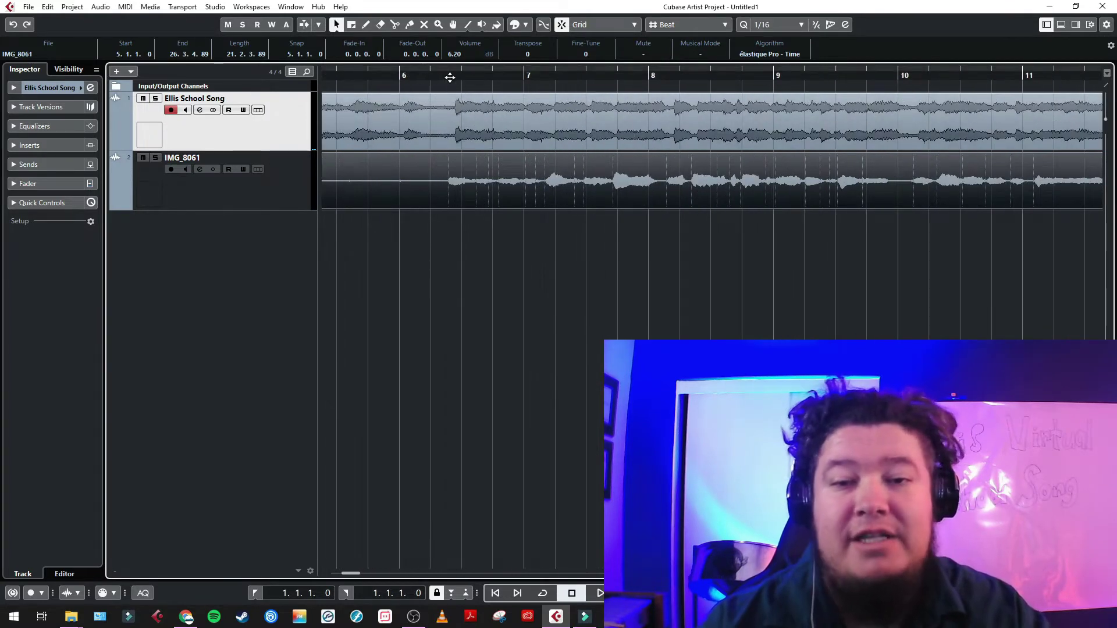
pyautogui.click(459, 77)
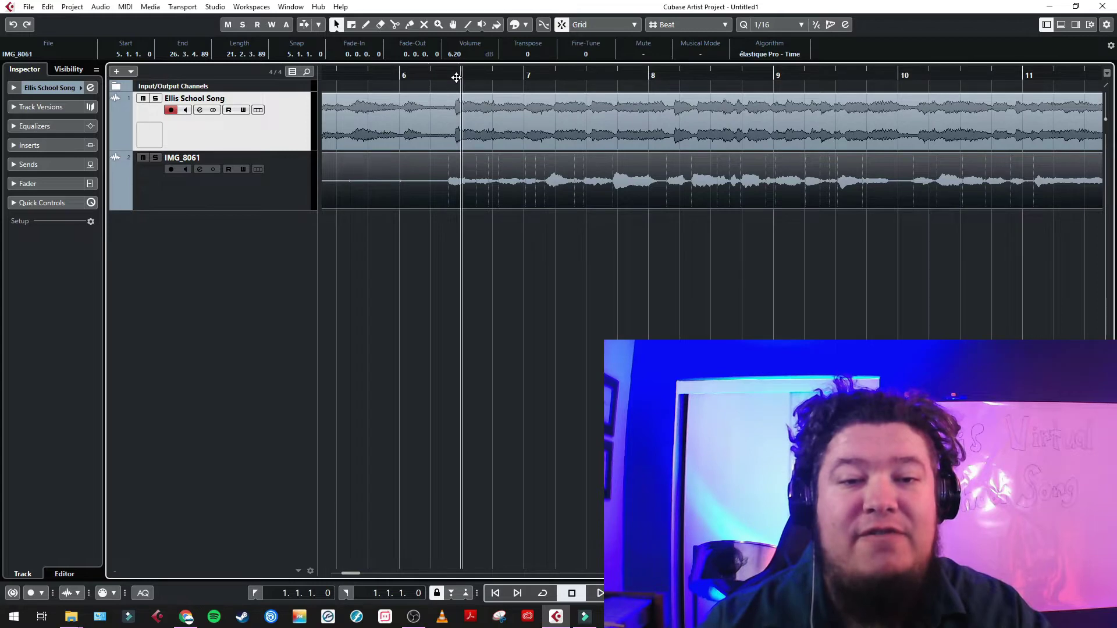
pyautogui.press('h')
pyautogui.press('h')
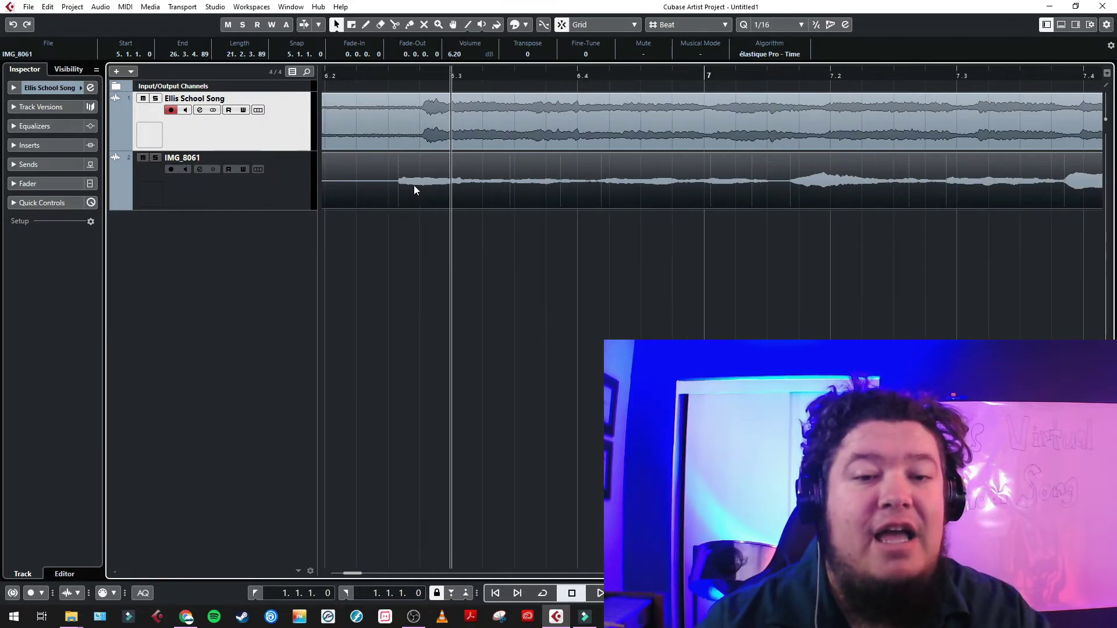
pyautogui.moveTo(414, 186); pyautogui.dragTo(448, 183)
pyautogui.press('g')
pyautogui.press('g')
pyautogui.press('g')
pyautogui.press('g')
pyautogui.press('g')
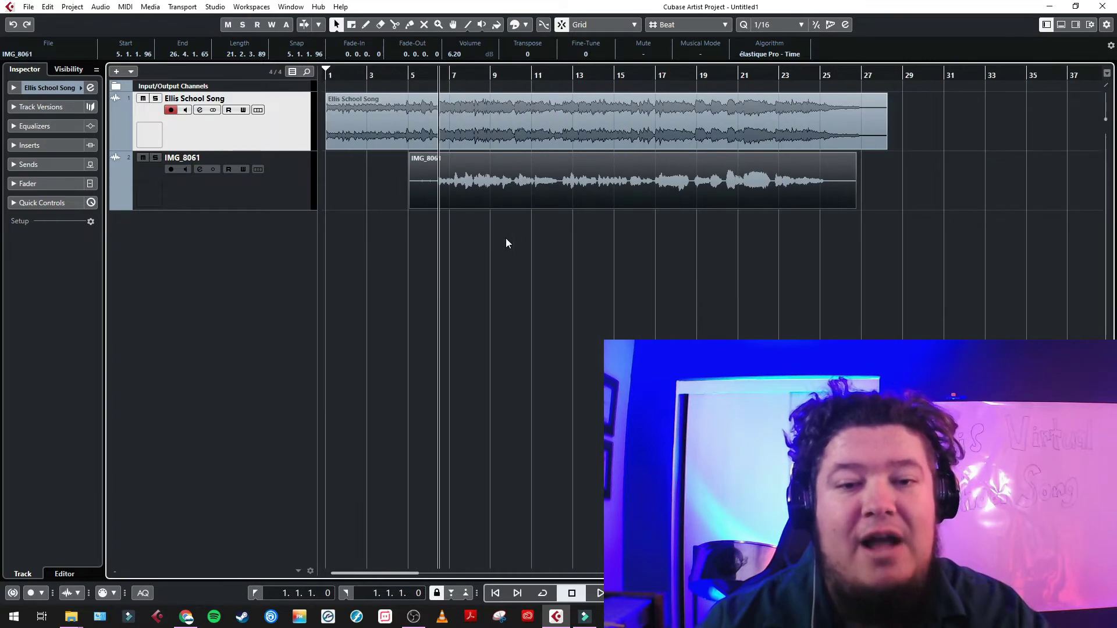
pyautogui.press('g')
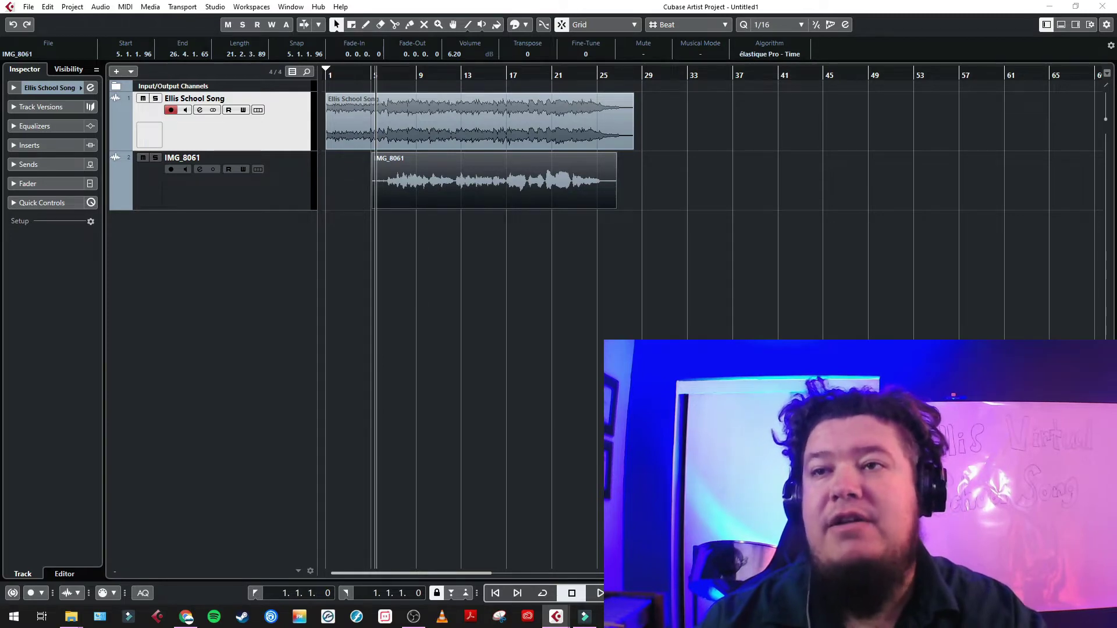
# Play the song and IMG_8061 together from around bar 5 to check that they are in sync.
pyautogui.click(396, 175)
pyautogui.press('space')
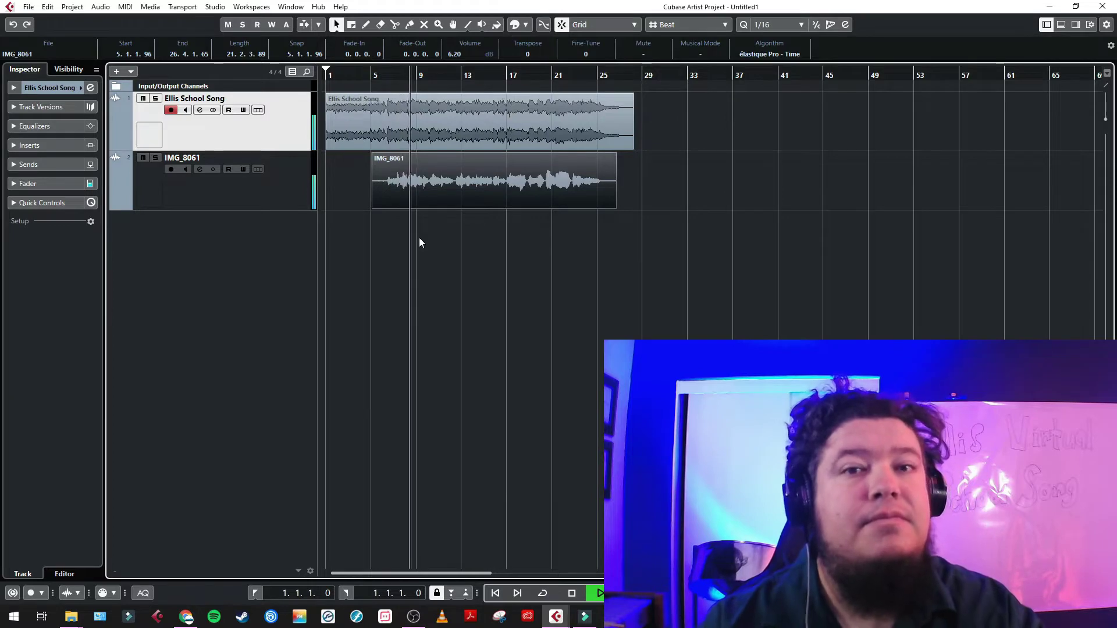
pyautogui.press('space')
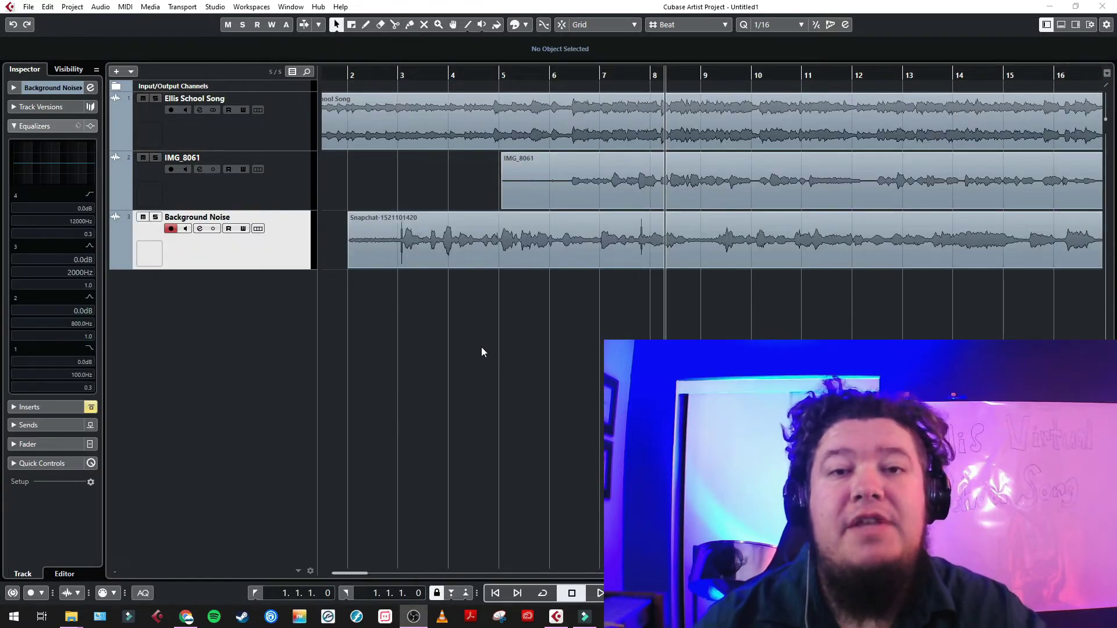
# Move the Snapchat clip on the Background Noise track to 5.2.2.1, near the vocal entry of the other tracks.
pyautogui.moveTo(410, 252); pyautogui.dragTo(585, 250)
pyautogui.scroll(5, 588, 303)
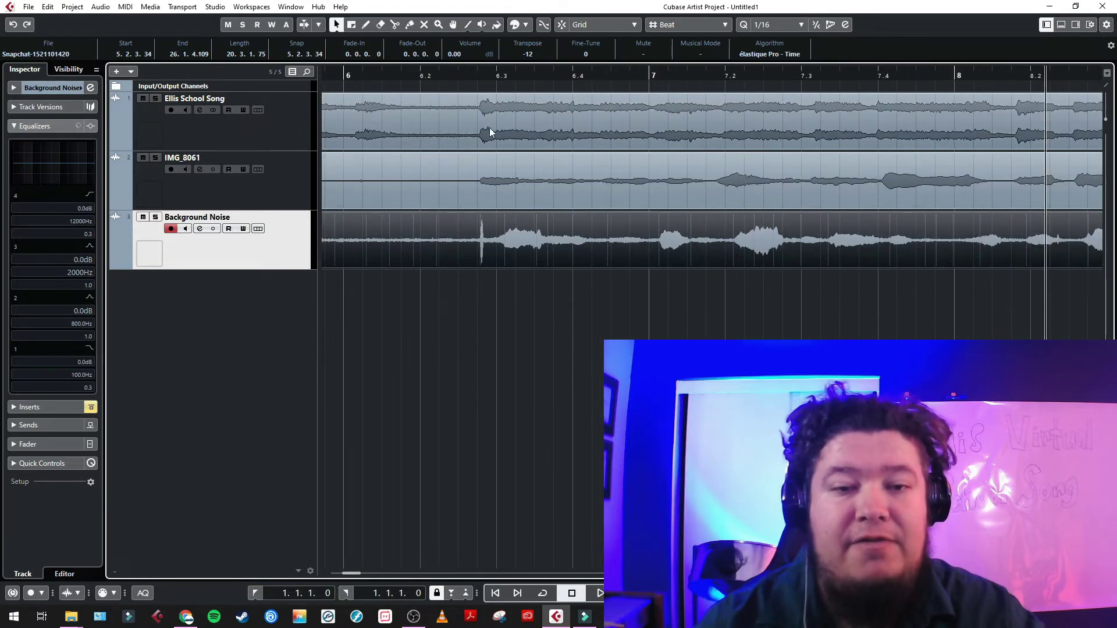
pyautogui.click(489, 76)
pyautogui.scroll(3, 525, 276)
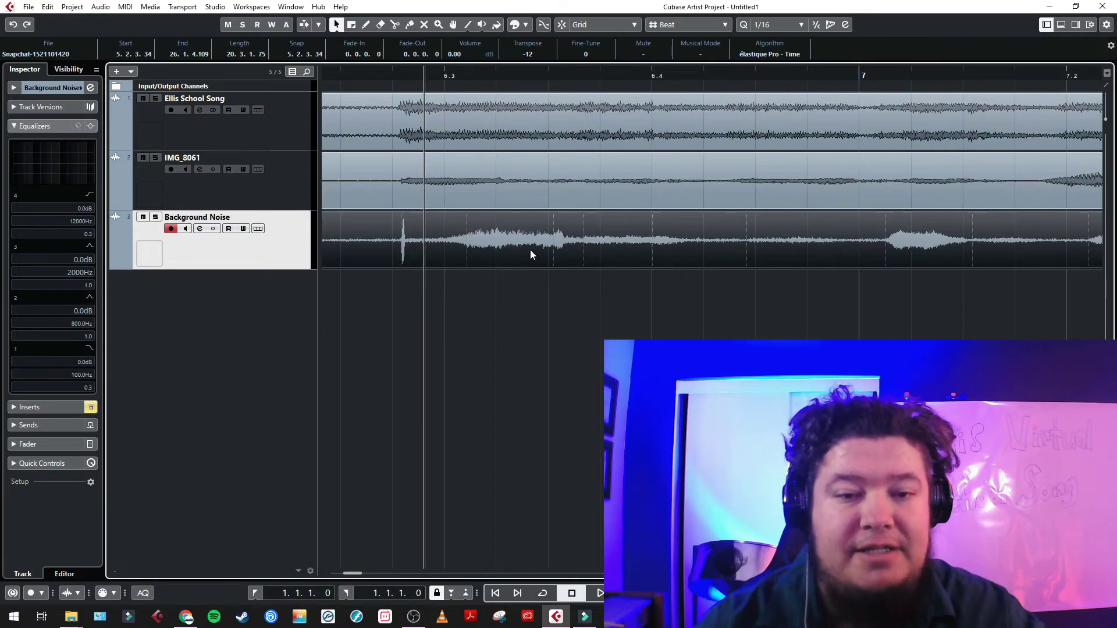
pyautogui.moveTo(531, 254); pyautogui.dragTo(459, 250)
pyautogui.scroll(-4, 445, 277)
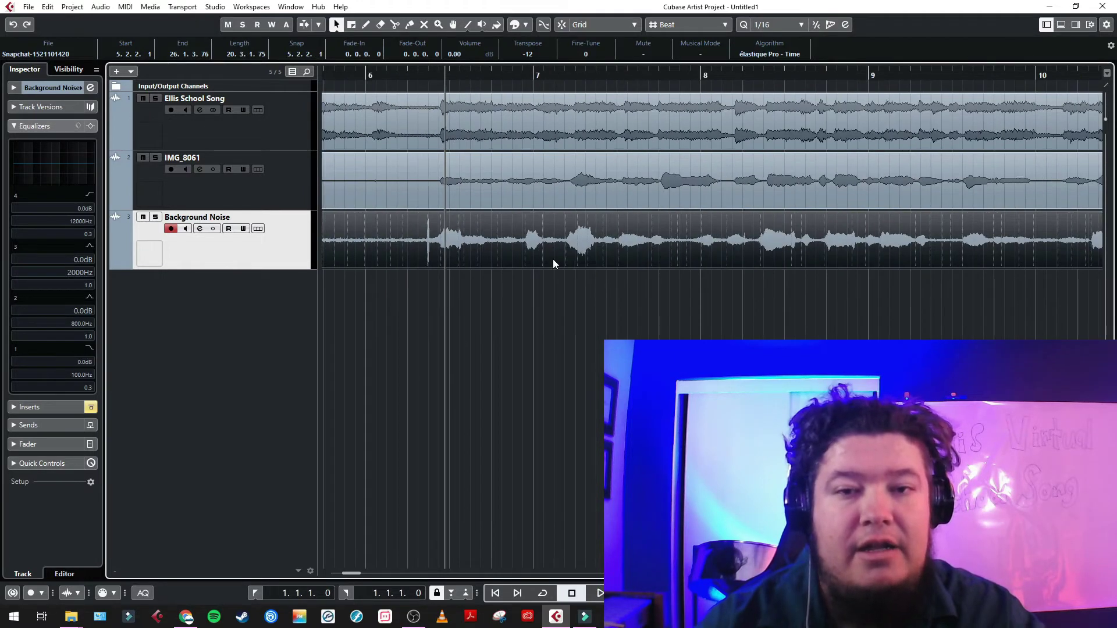
# Play the tracks from the vocal entry after bar 6 and shift the Background Noise clip to 5.2.2.46 to match IMG_8061.
pyautogui.scroll(4, 458, 138)
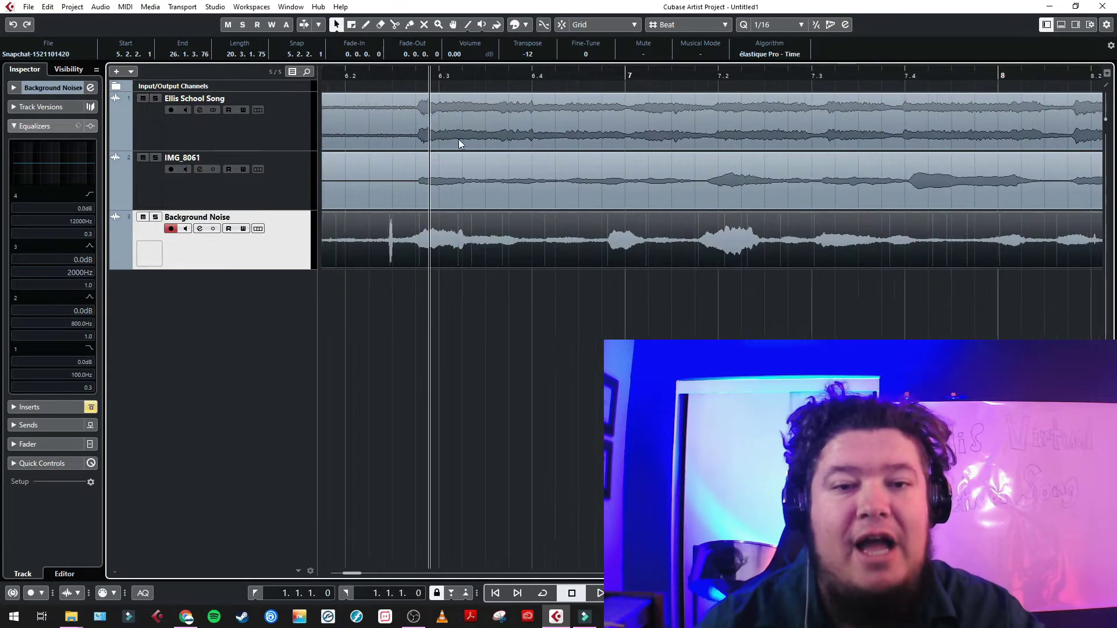
pyautogui.click(352, 75)
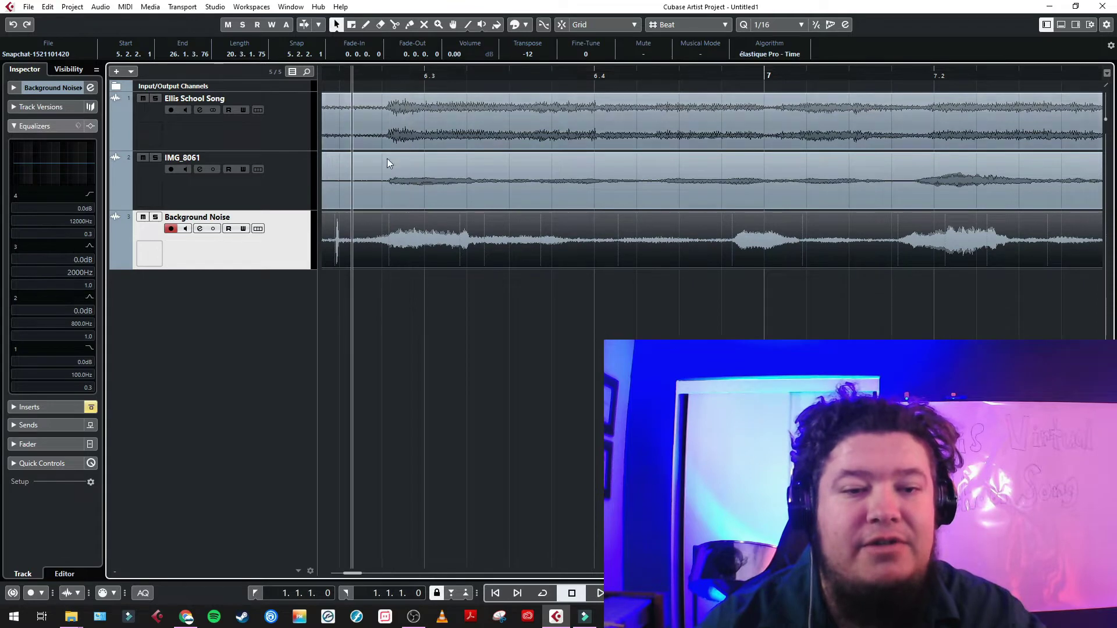
pyautogui.press('space')
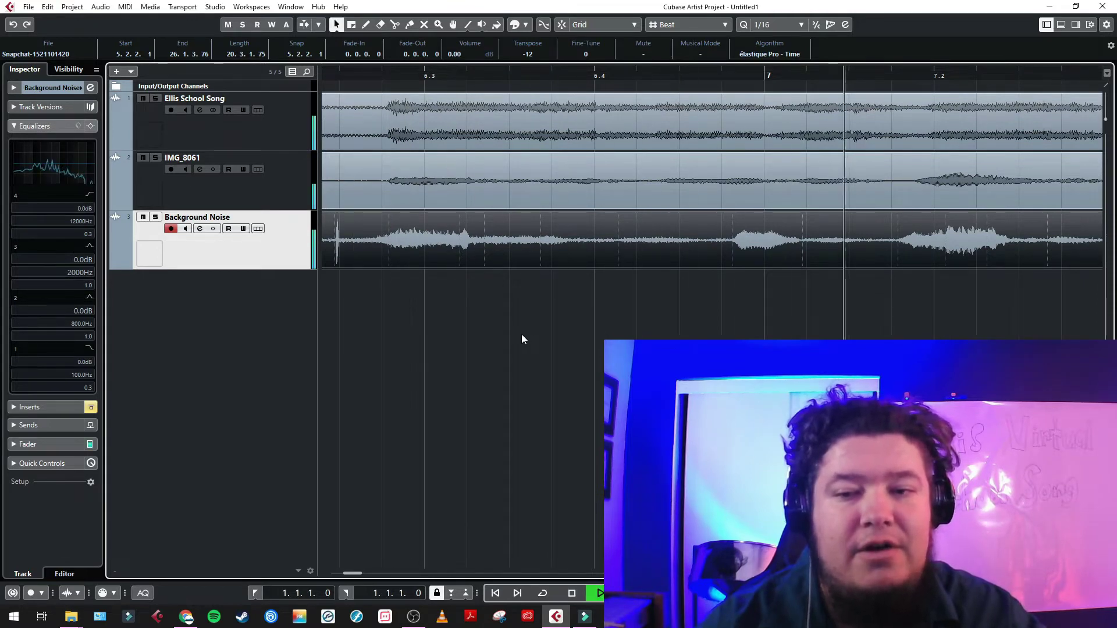
pyautogui.press('space')
pyautogui.hscroll(4, 849, 335)
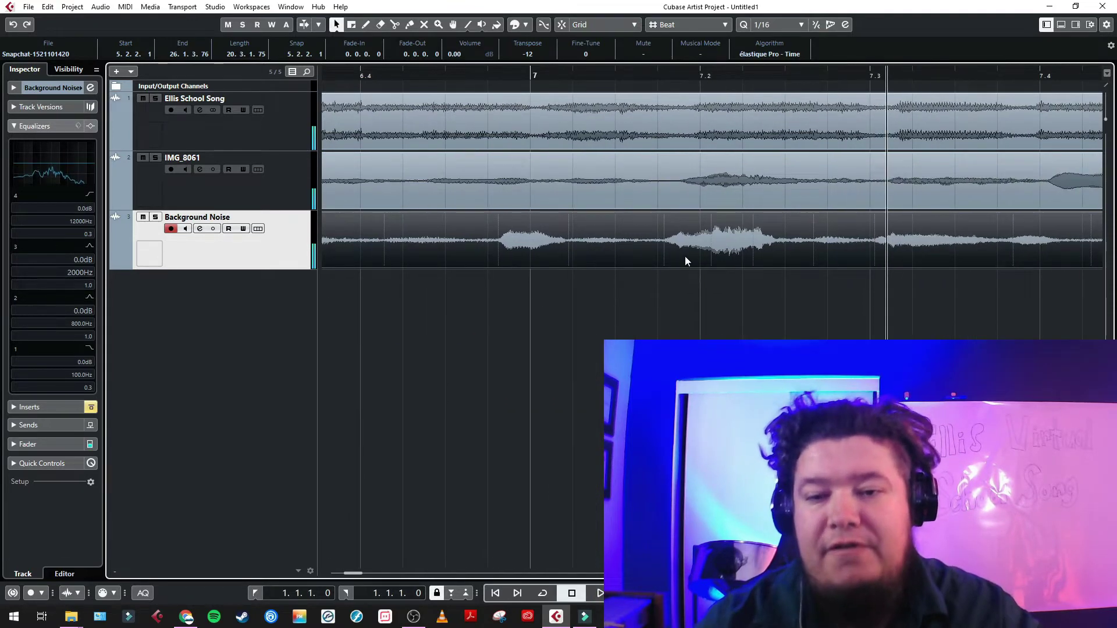
pyautogui.moveTo(685, 256); pyautogui.dragTo(704, 254)
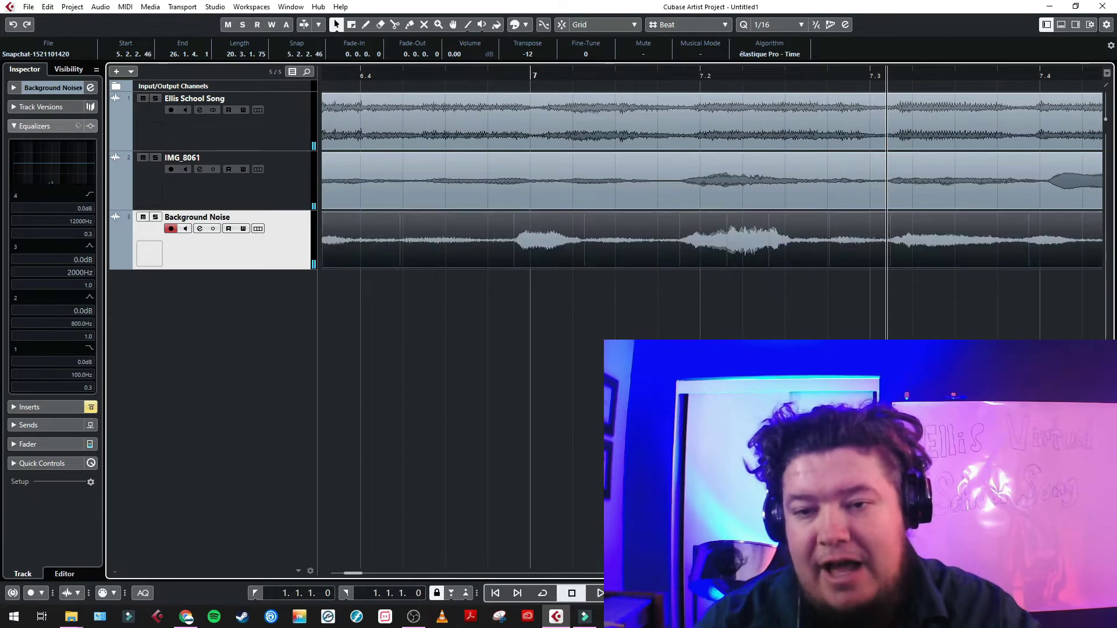
pyautogui.scroll(-3, 472, 349)
pyautogui.scroll(1, 504, 316)
pyautogui.scroll(-1, 504, 316)
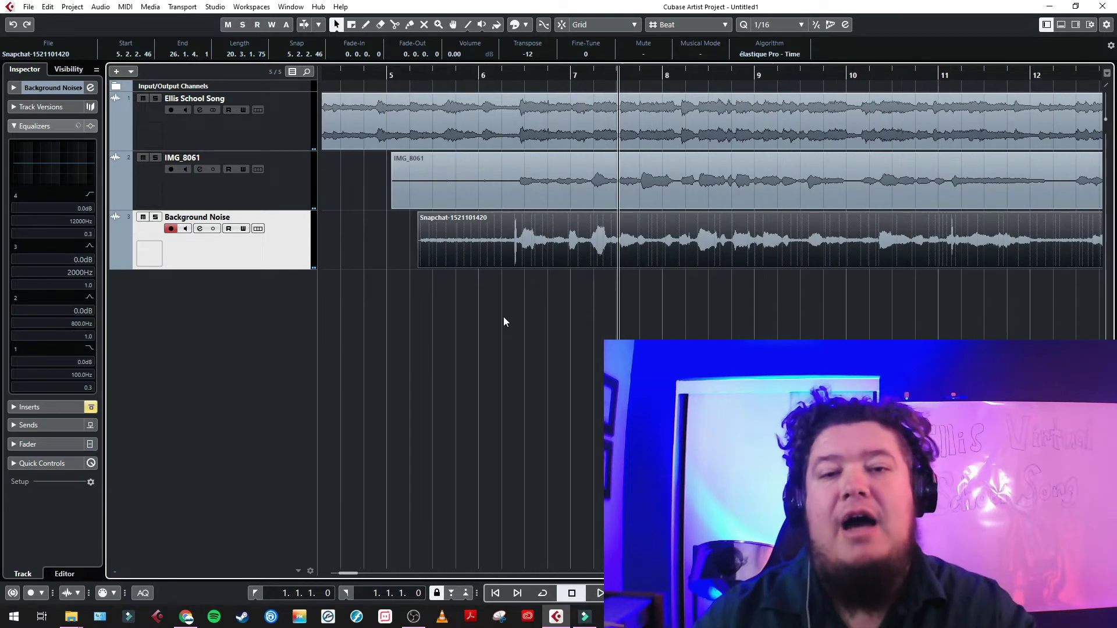
# Solo the Background Noise track and listen to the noise before its first vocal entry, starting from about bar 5.
pyautogui.moveTo(400, 73); pyautogui.dragTo(400, 78)
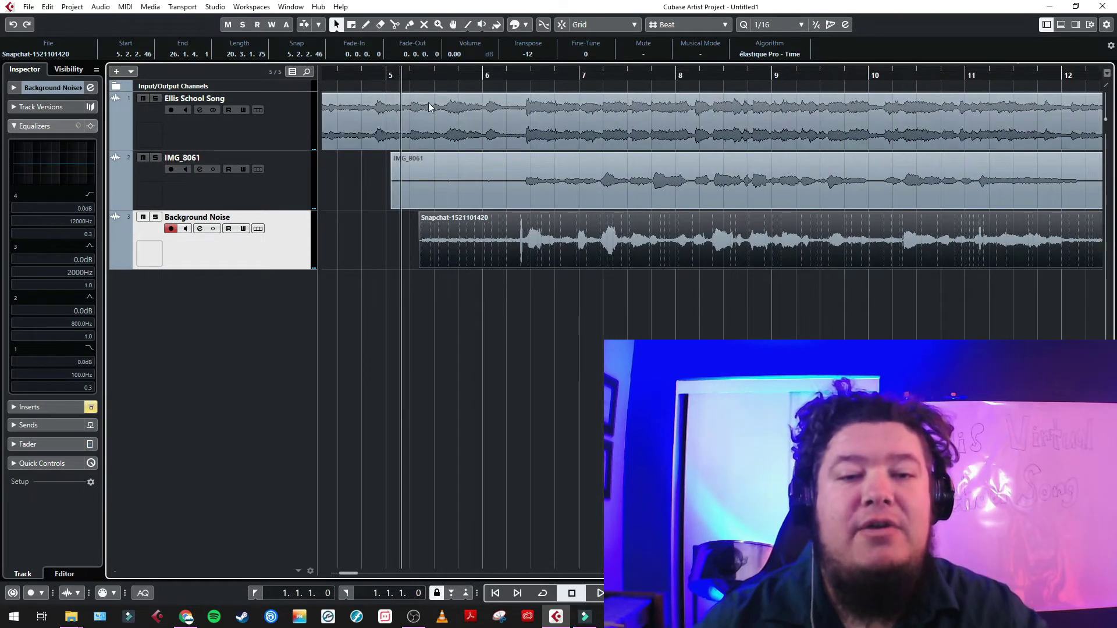
pyautogui.click(155, 217)
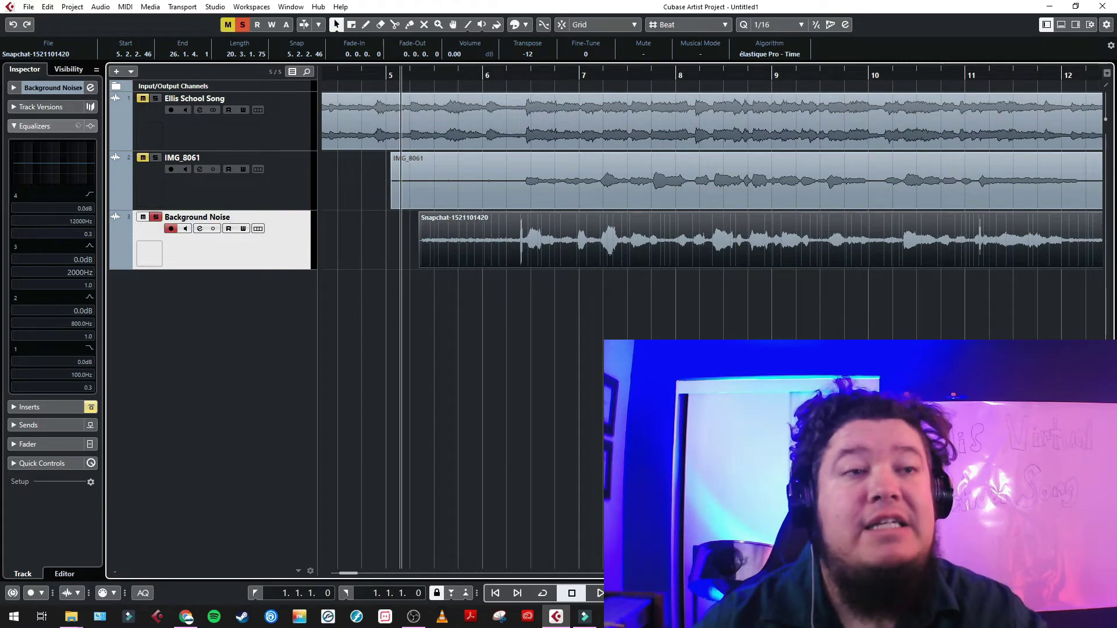
pyautogui.press('space')
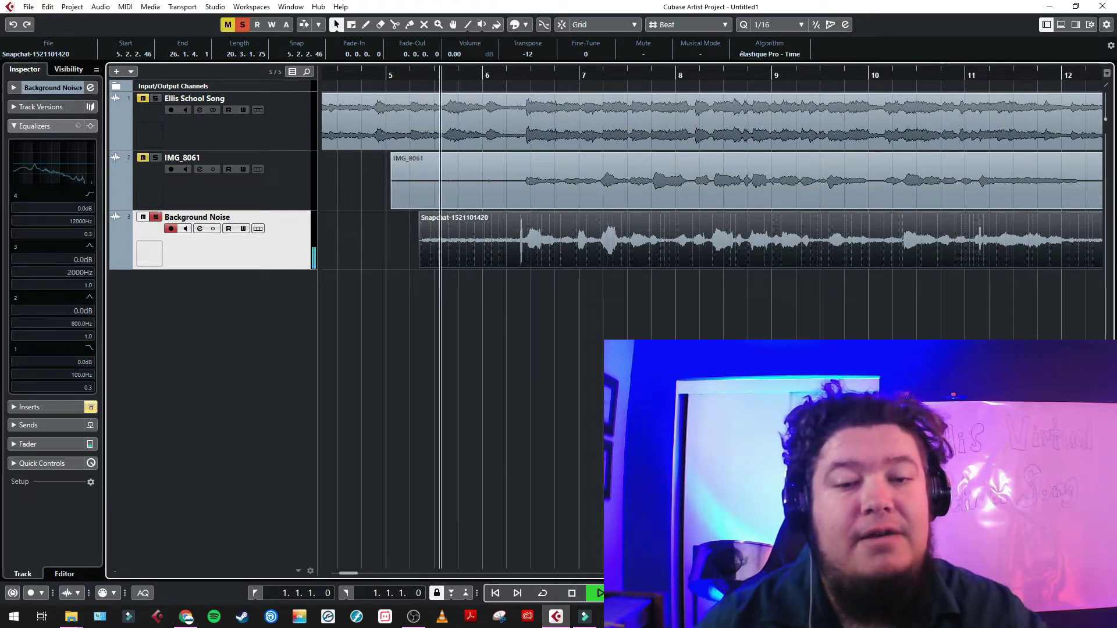
pyautogui.press('space')
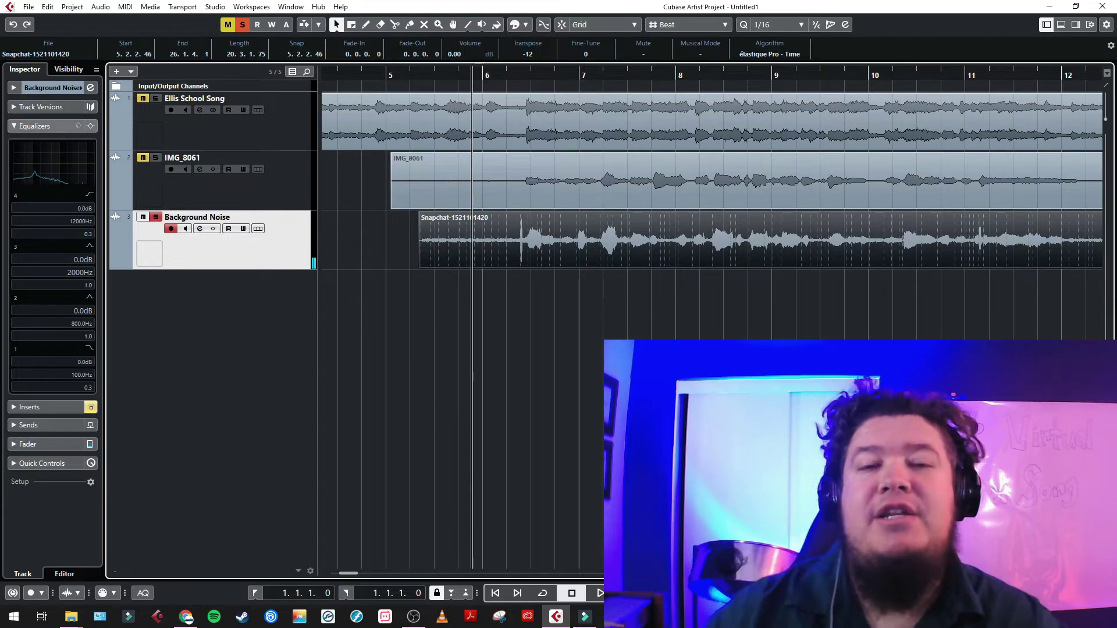
pyautogui.click(394, 77)
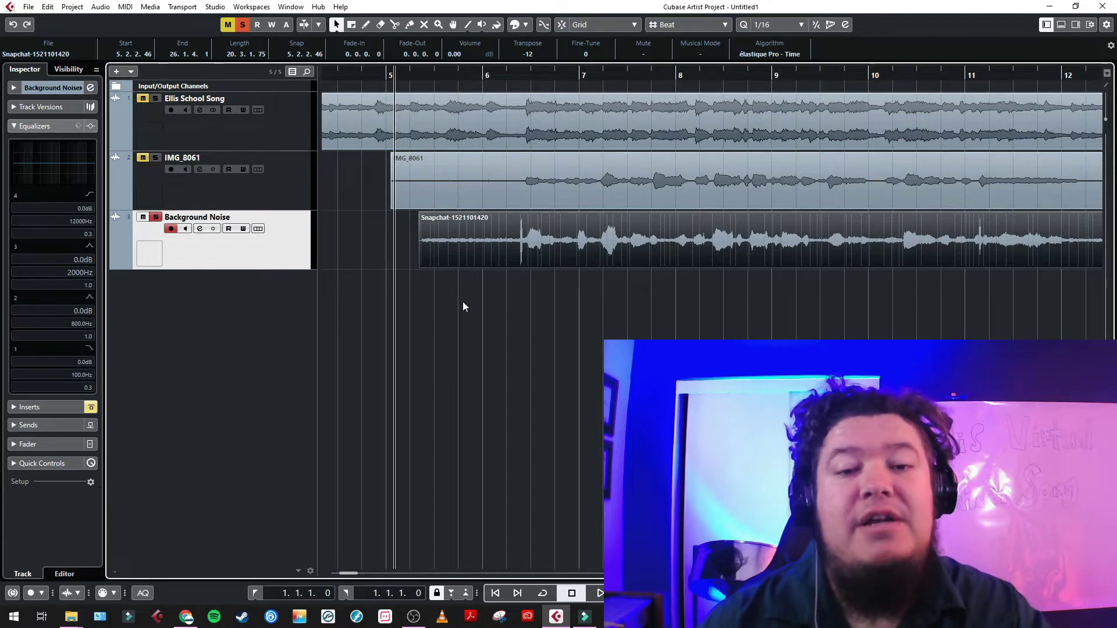
pyautogui.press('space')
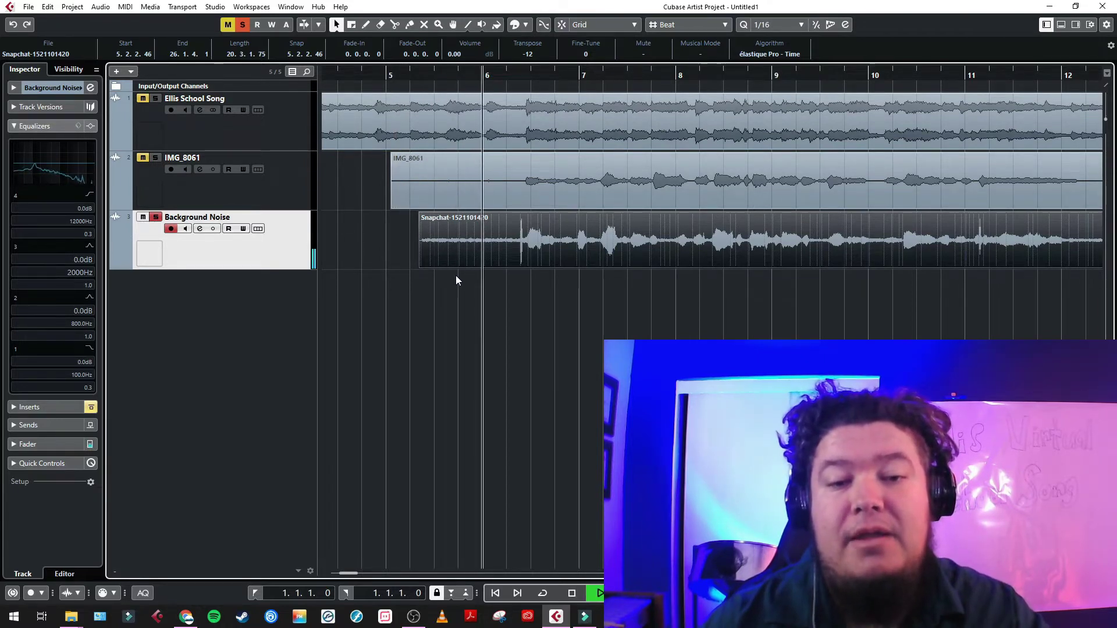
pyautogui.press('space')
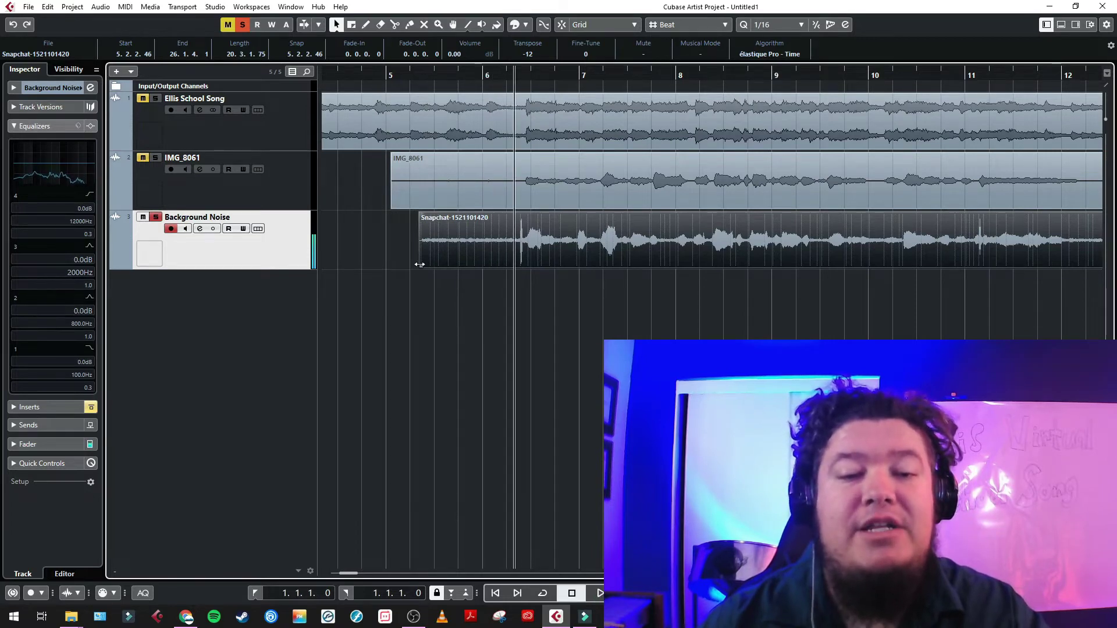
# Trim the Background Noise clip's start to 6.2.2.74, just before the first sound, and check the lead-in by playback.
pyautogui.moveTo(420, 265); pyautogui.dragTo(517, 266)
pyautogui.click(388, 75)
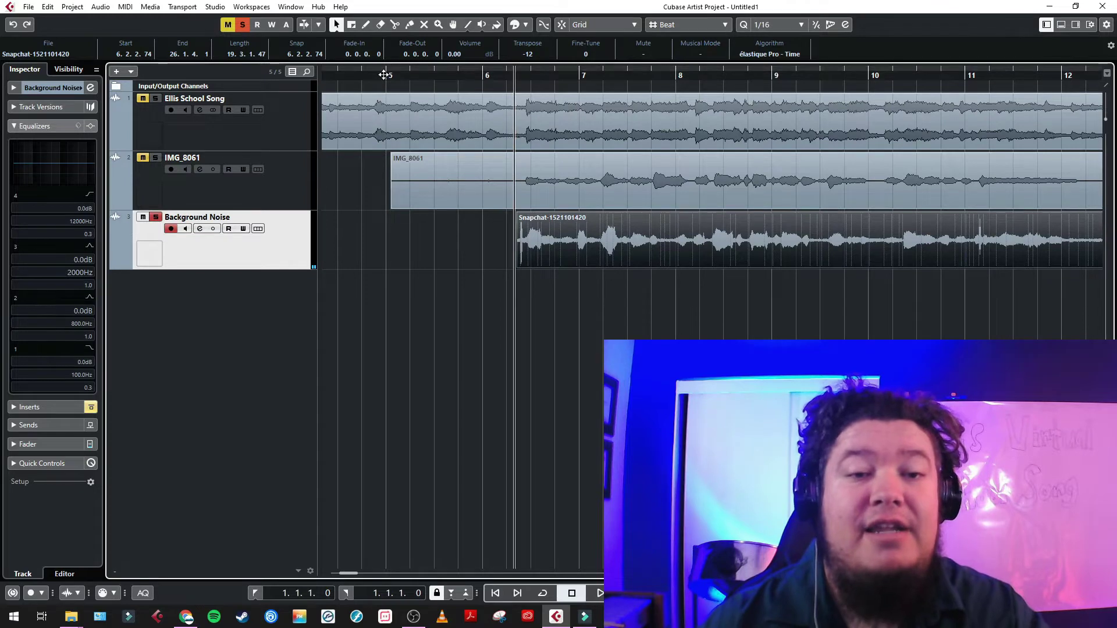
pyautogui.press('space')
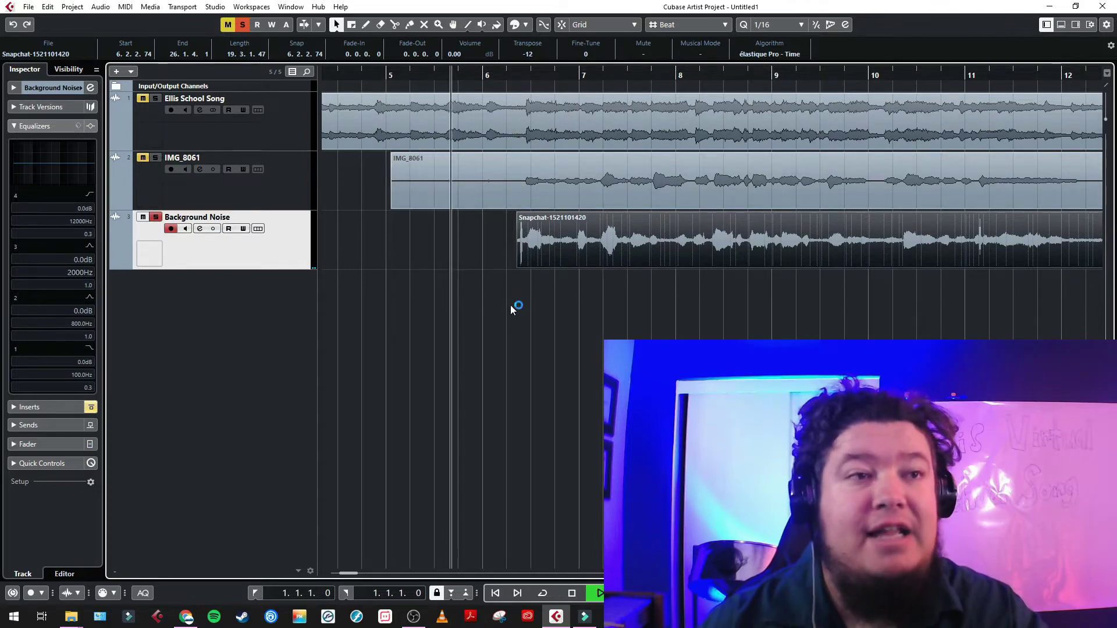
pyautogui.press('space')
# Play the soloed Background Noise track from just before bar 12 to listen to the noise between phrases.
pyautogui.hscroll(8, 605, 310)
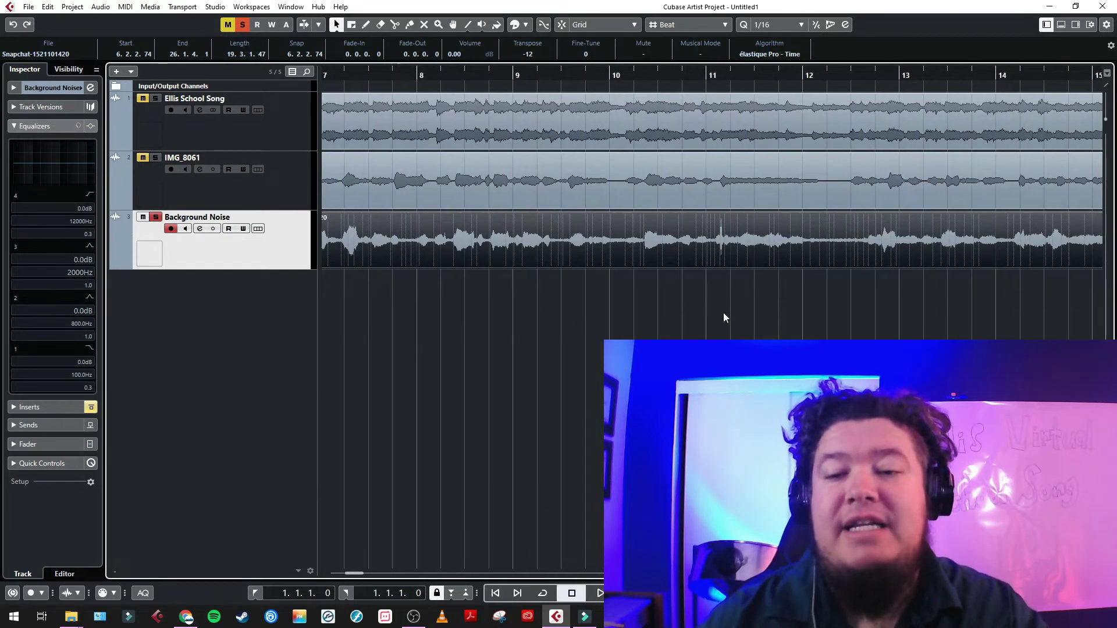
pyautogui.click(588, 73)
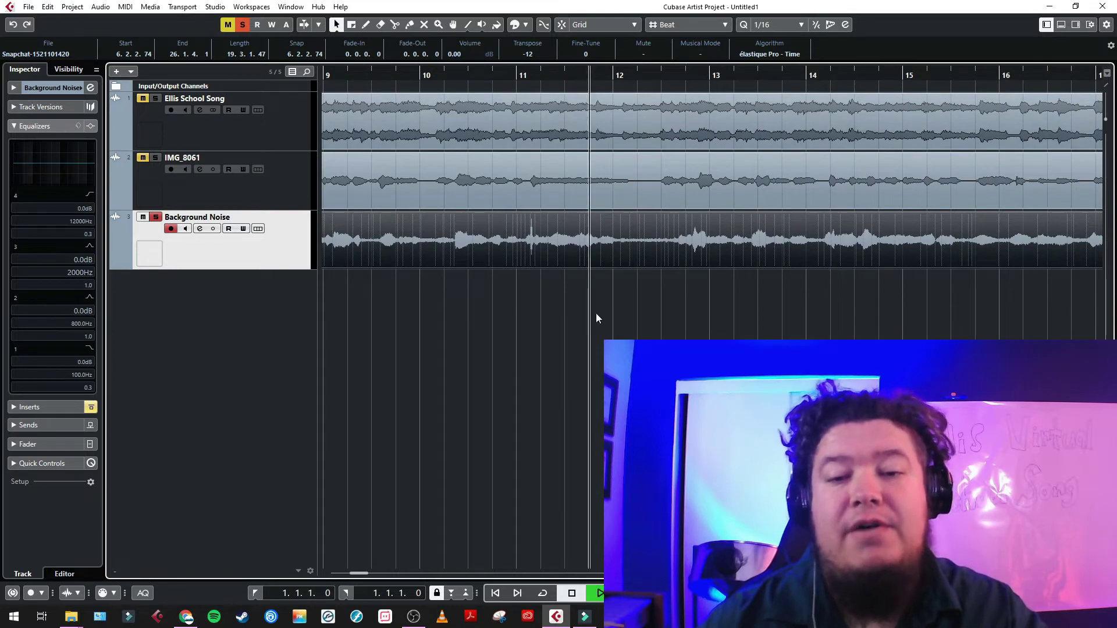
pyautogui.press('space')
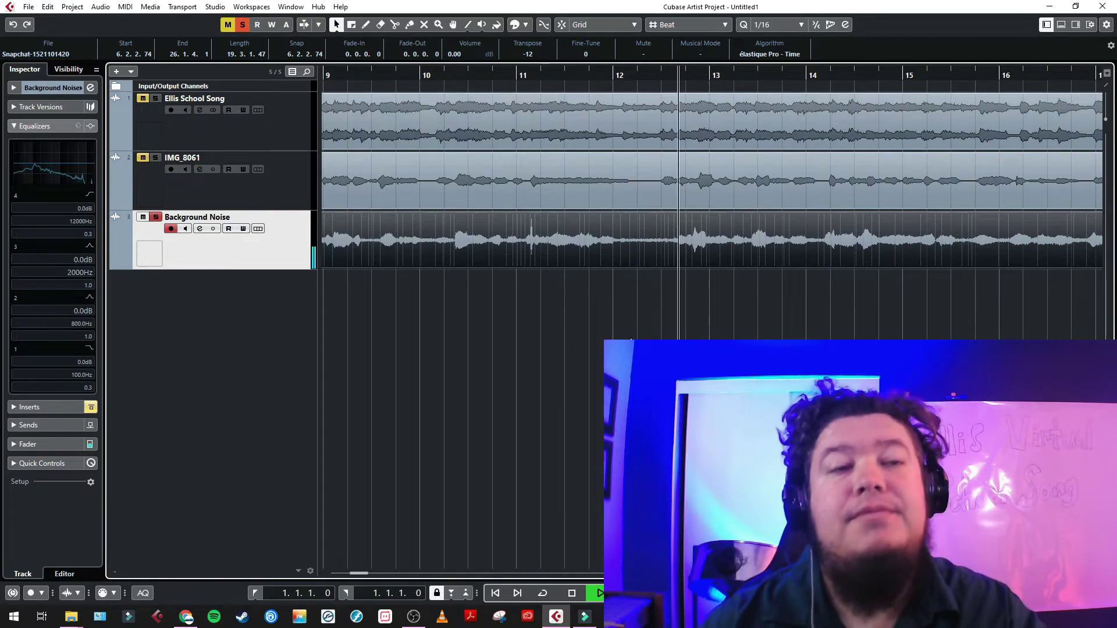
# Delete the noise between phrases on the Background Noise track from 12.1.2.38 to 12.3.3.46.
pyautogui.press('space')
pyautogui.press('2')
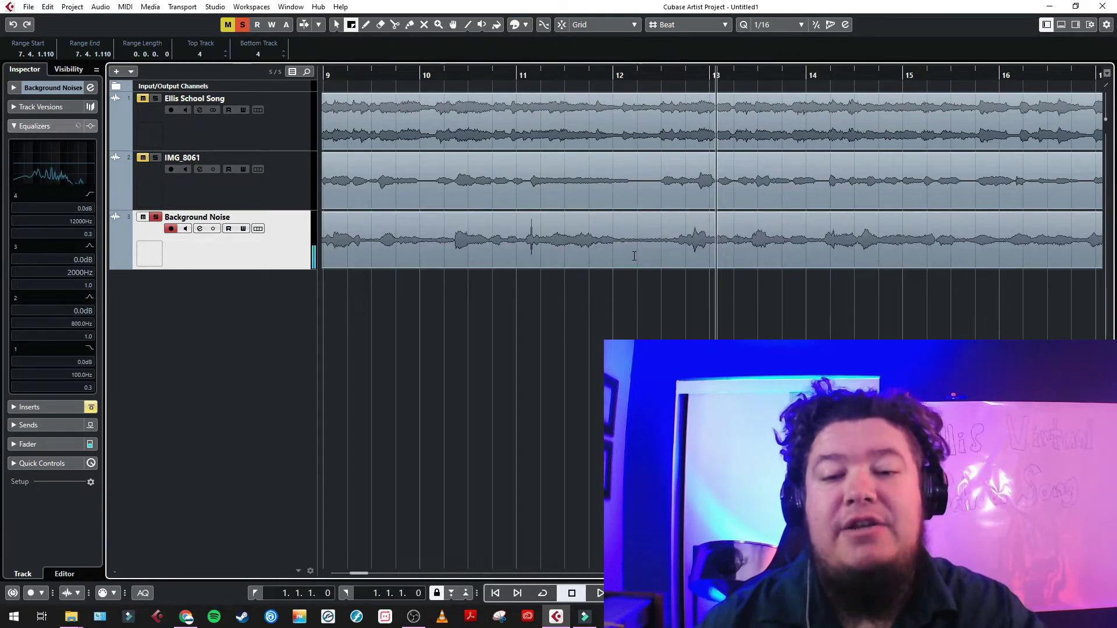
pyautogui.moveTo(621, 245); pyautogui.dragTo(664, 246)
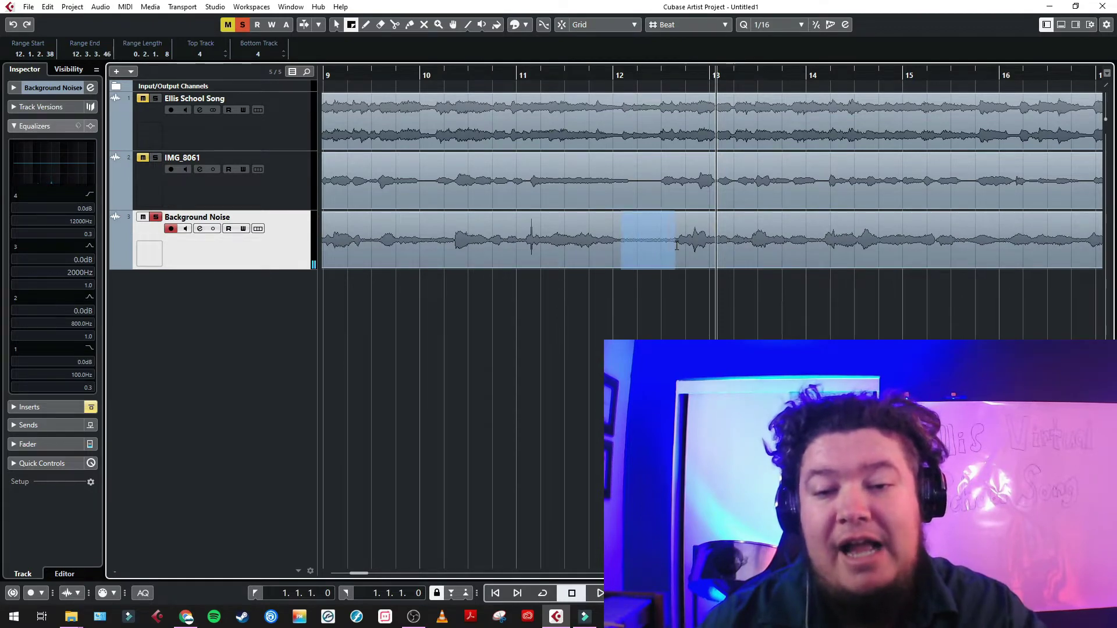
pyautogui.press('Delete')
pyautogui.press('1')
pyautogui.press('g')
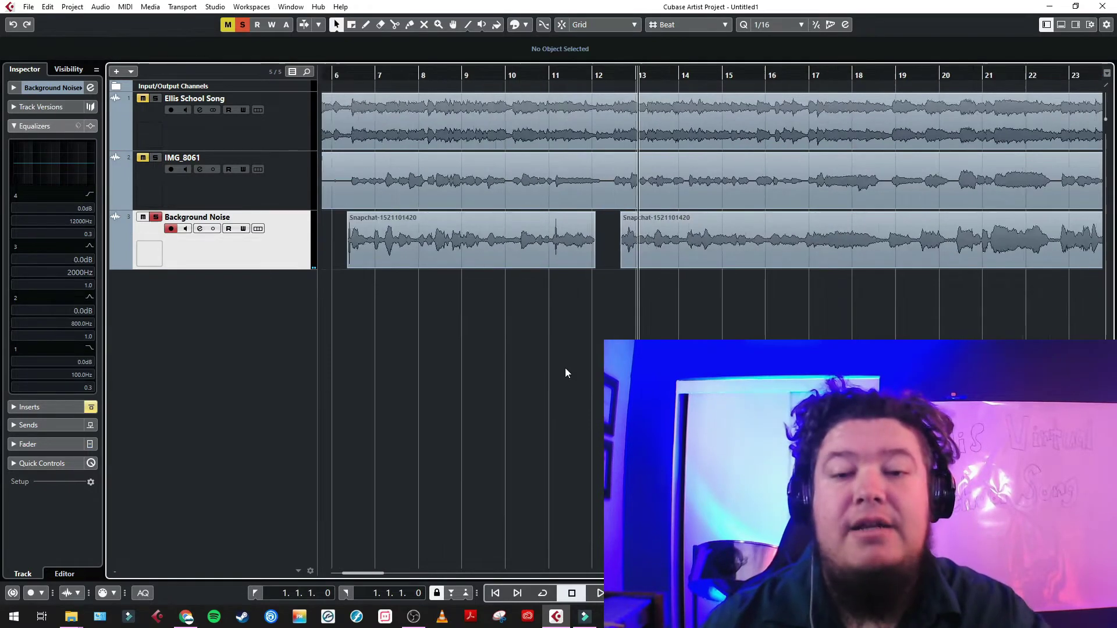
# Roll off the Background Noise track's low end with EQ band 1 at -24 dB and 339.8 Hz, and check it by playback from bar 6.
pyautogui.scroll(-1, 564, 367)
pyautogui.hscroll(-3, 569, 351)
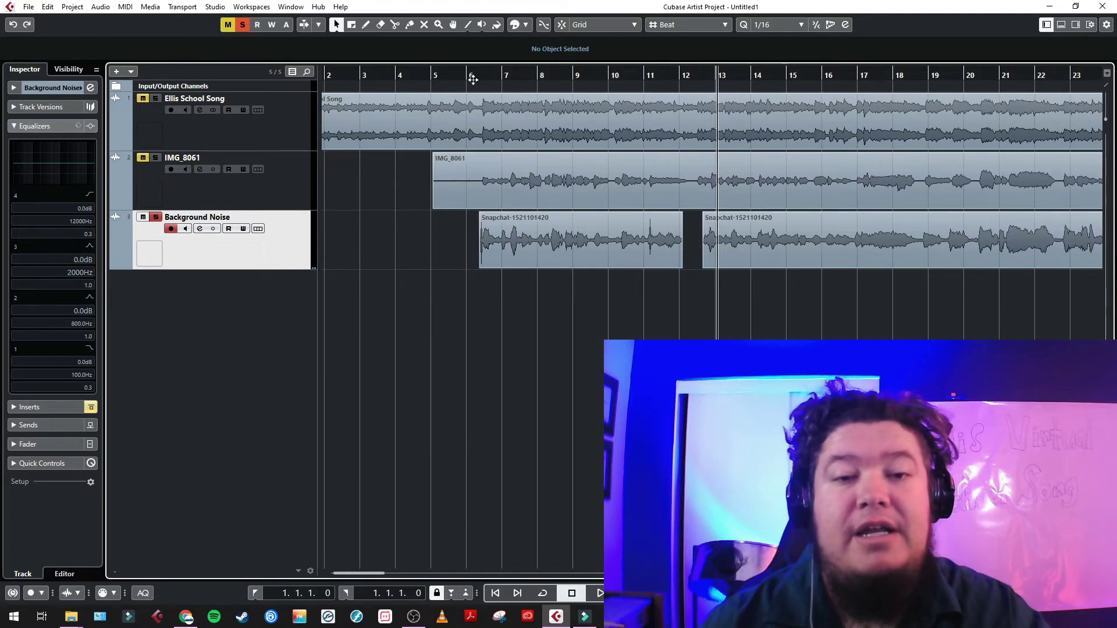
pyautogui.click(473, 79)
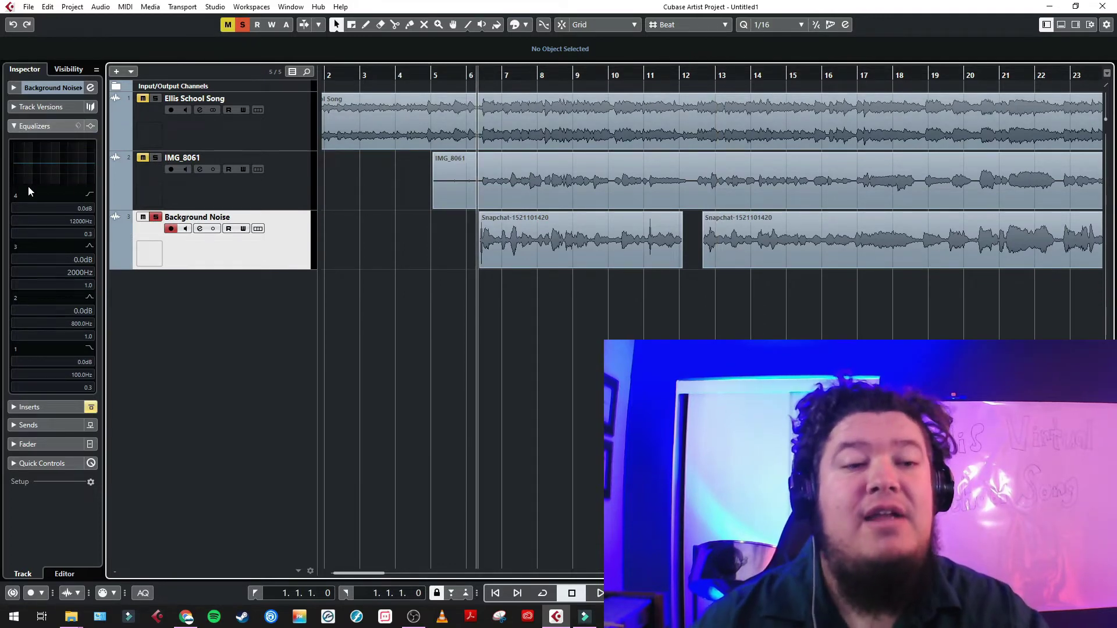
pyautogui.moveTo(19, 161); pyautogui.dragTo(48, 189)
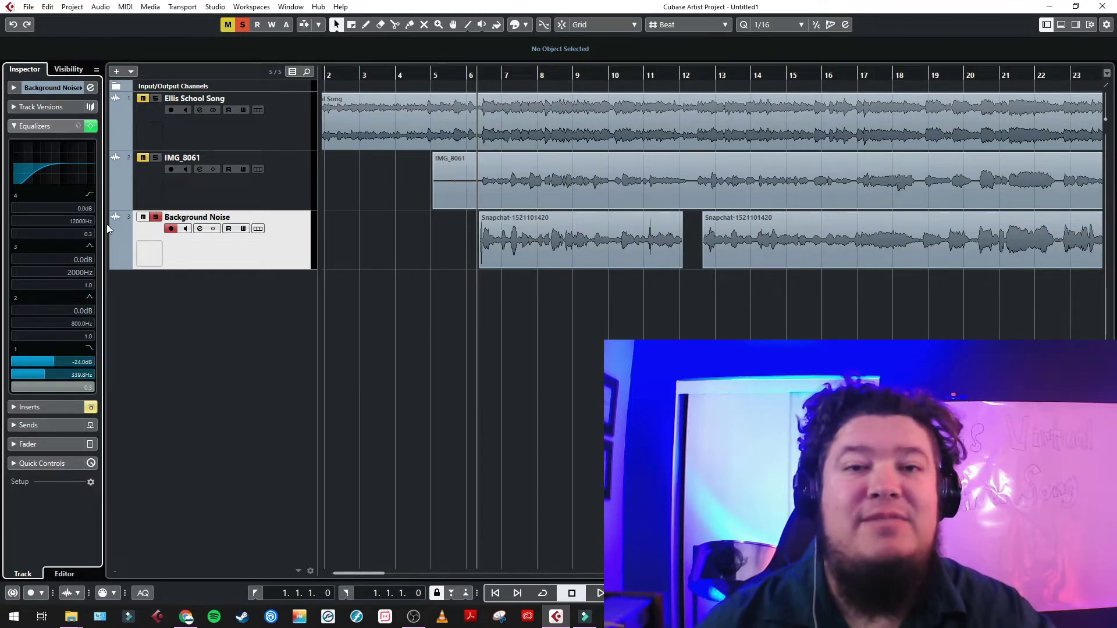
pyautogui.click(466, 75)
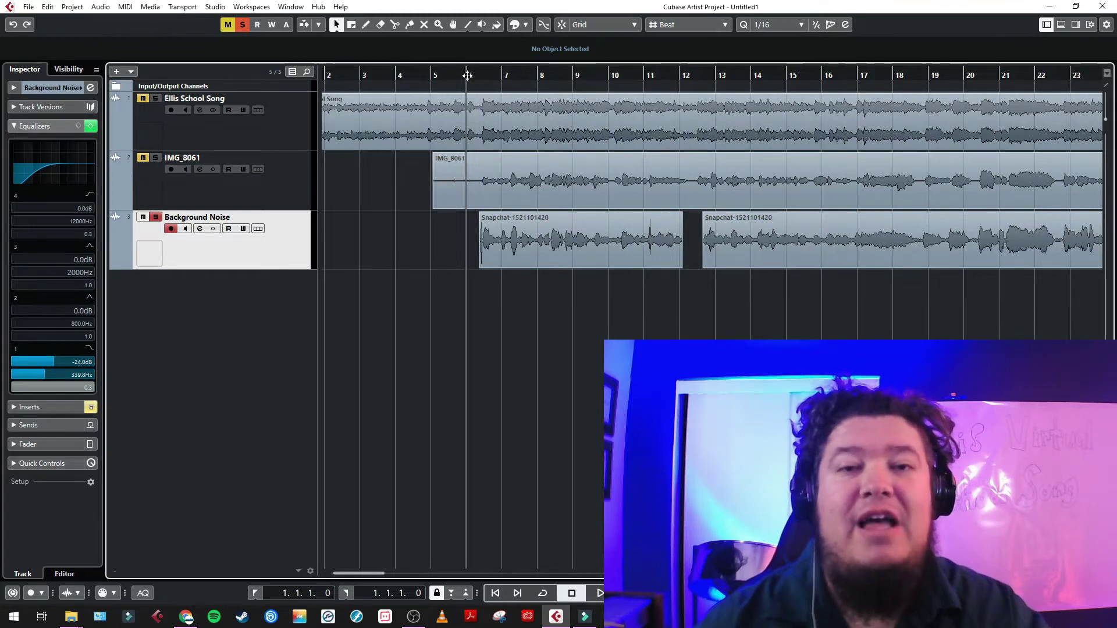
pyautogui.press('space')
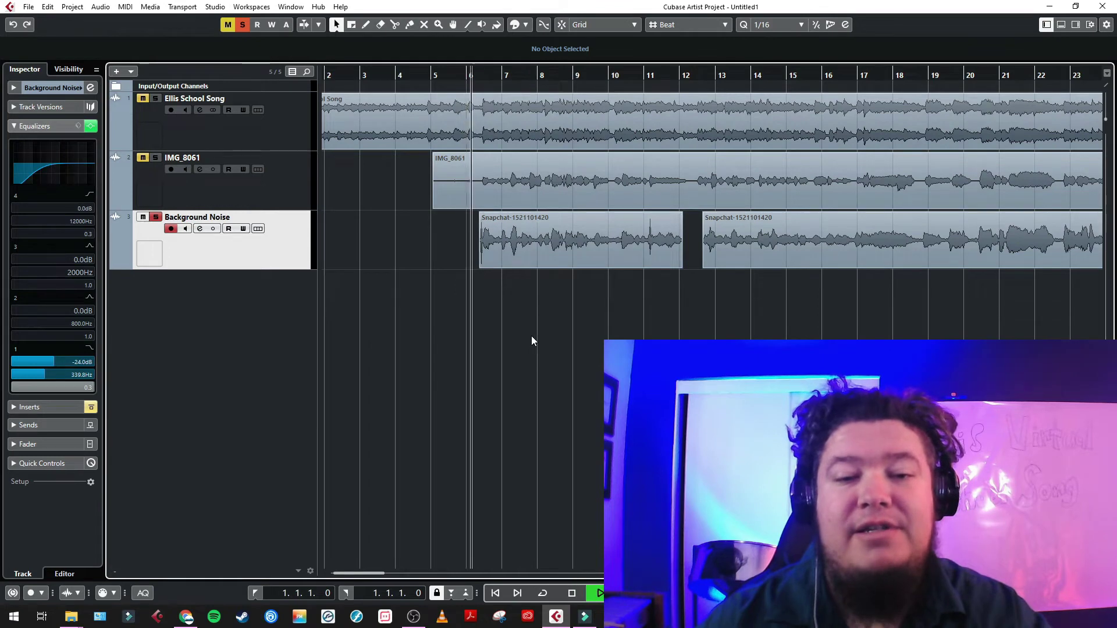
# Trim the first Background Noise clip's start to 6.2.3.61, cutting off the spike before the first vocal entry.
pyautogui.scroll(5, 547, 308)
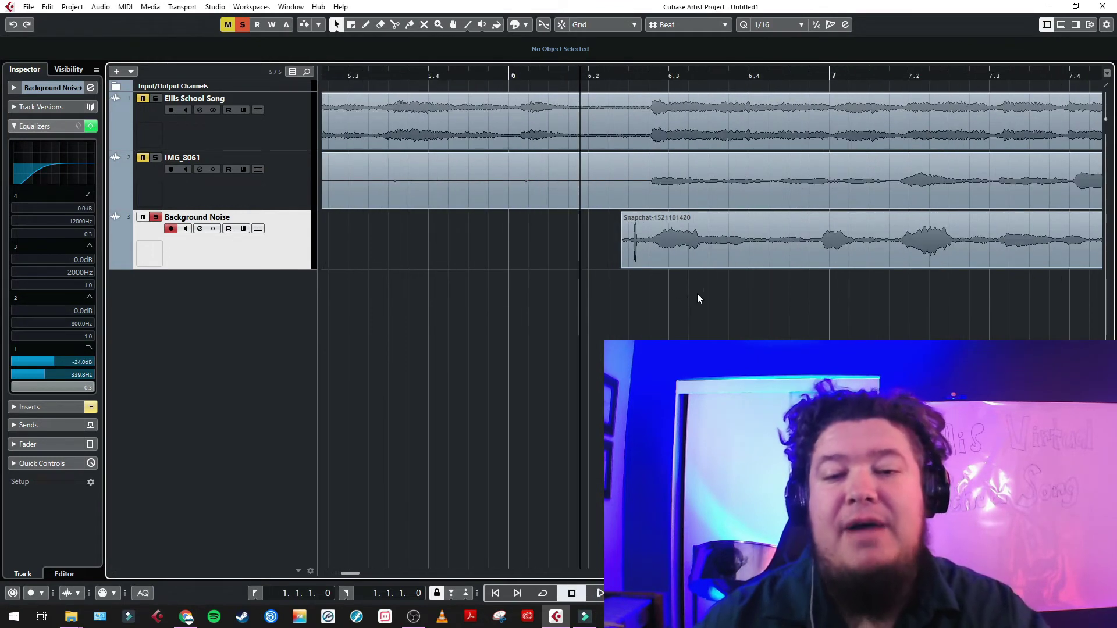
pyautogui.hscroll(1, 545, 308)
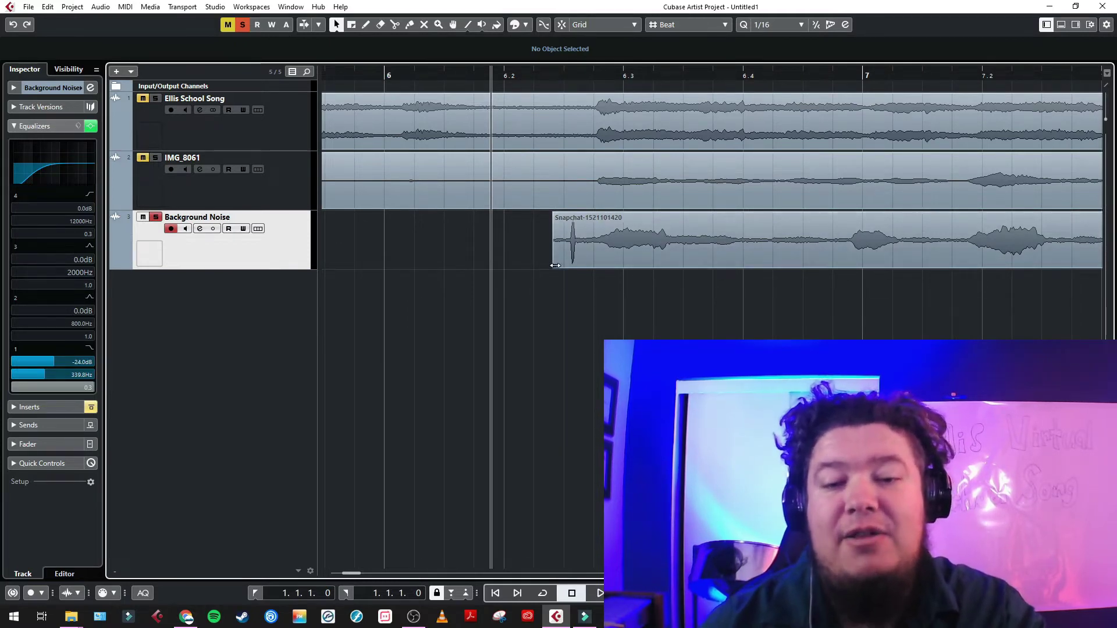
pyautogui.moveTo(553, 266); pyautogui.dragTo(582, 266)
pyautogui.press('g')
pyautogui.press('g')
pyautogui.press('g')
pyautogui.press('g')
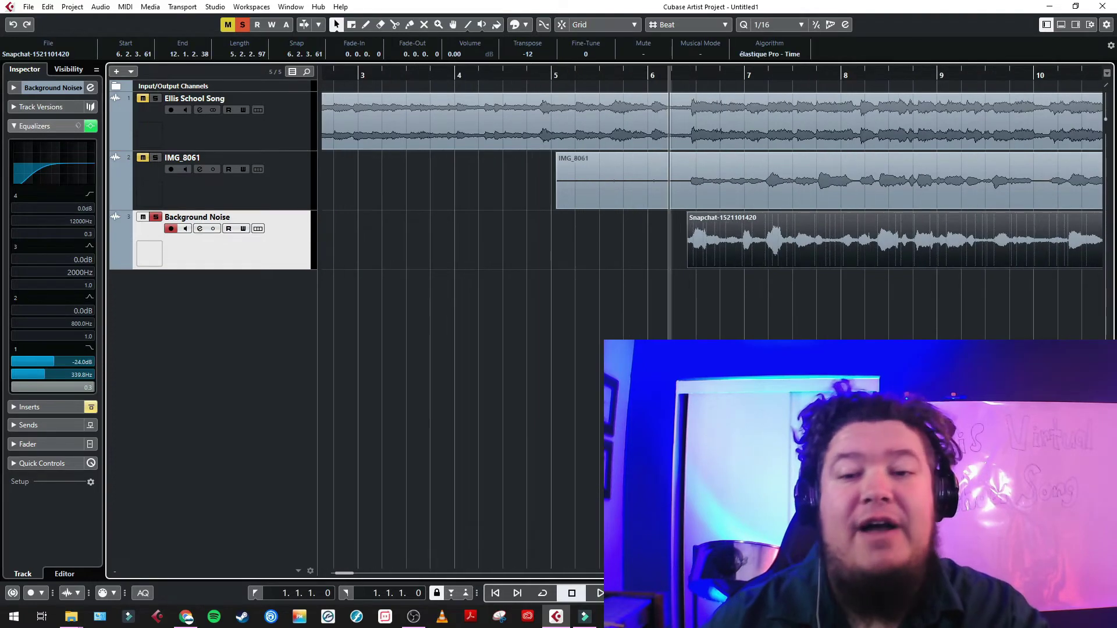
# Cut out the short click spike just after bar 11 on the Background Noise track, around 11.1.3.36.
pyautogui.scroll(8, 738, 327)
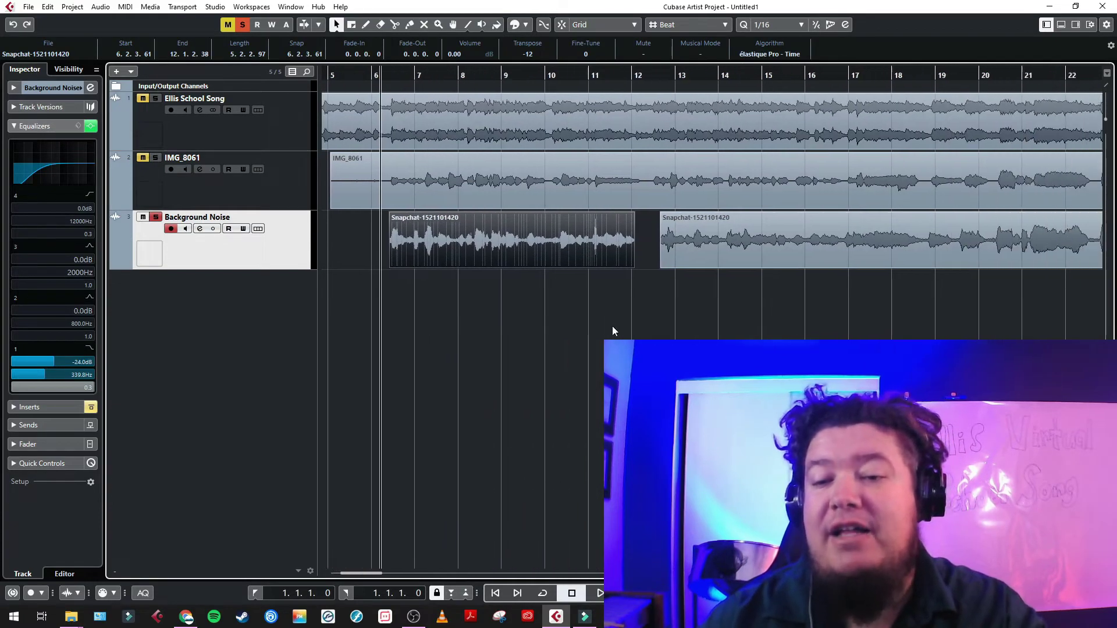
pyautogui.scroll(10, 538, 252)
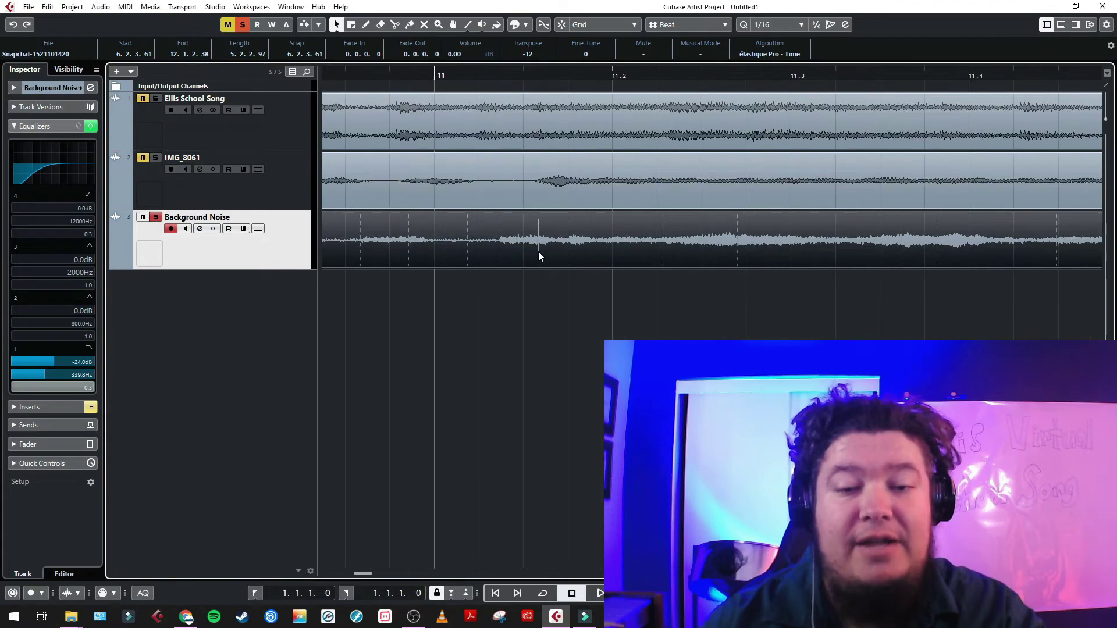
pyautogui.press('2')
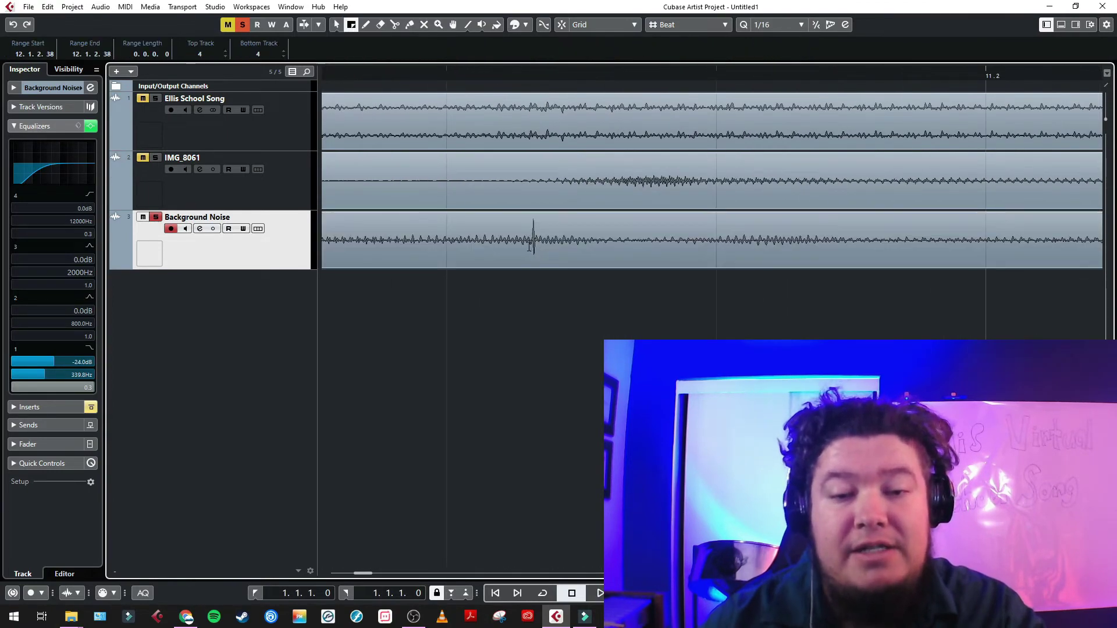
pyautogui.press('Delete')
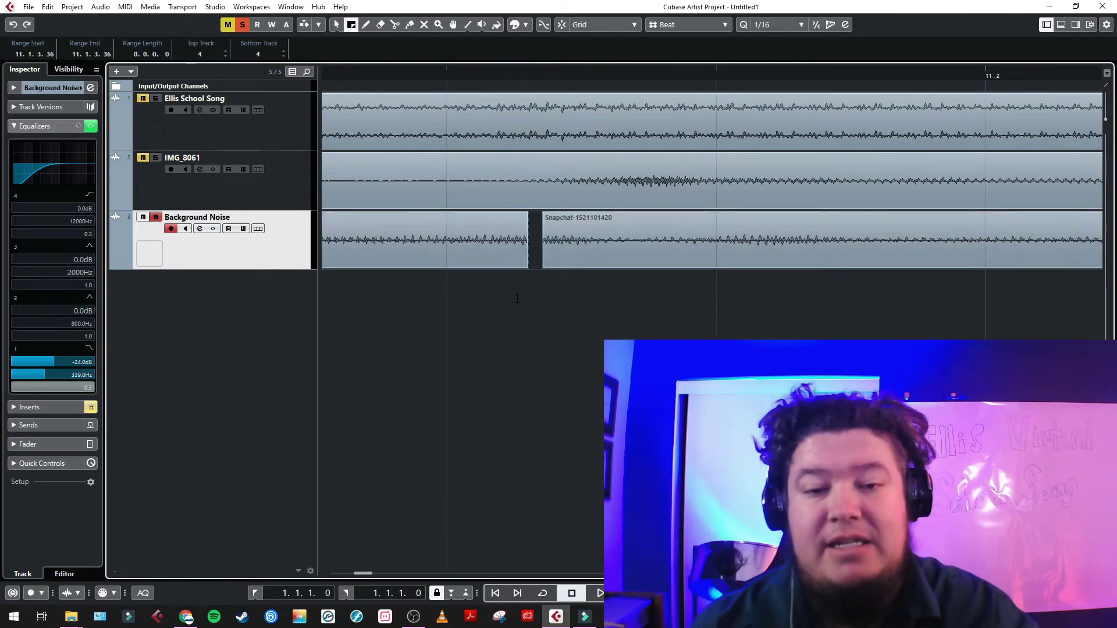
pyautogui.press('1')
# Play the soloed Background Noise track from just after bar 11 to listen across the removed click.
pyautogui.scroll(-6, 581, 341)
pyautogui.press('space')
pyautogui.press('space')
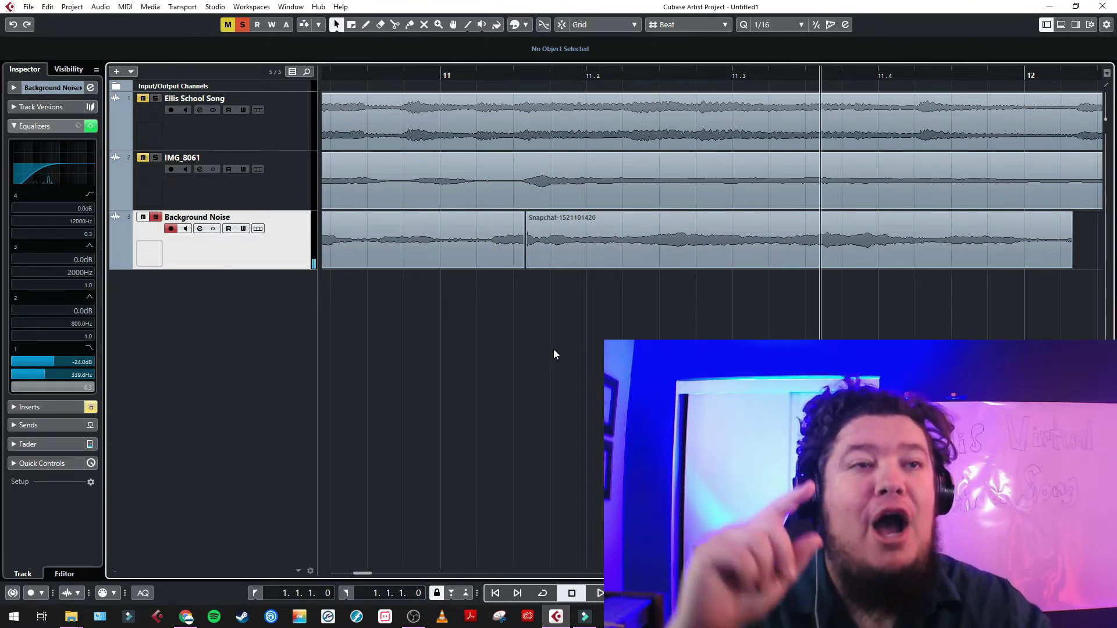
pyautogui.click(477, 76)
pyautogui.press('space')
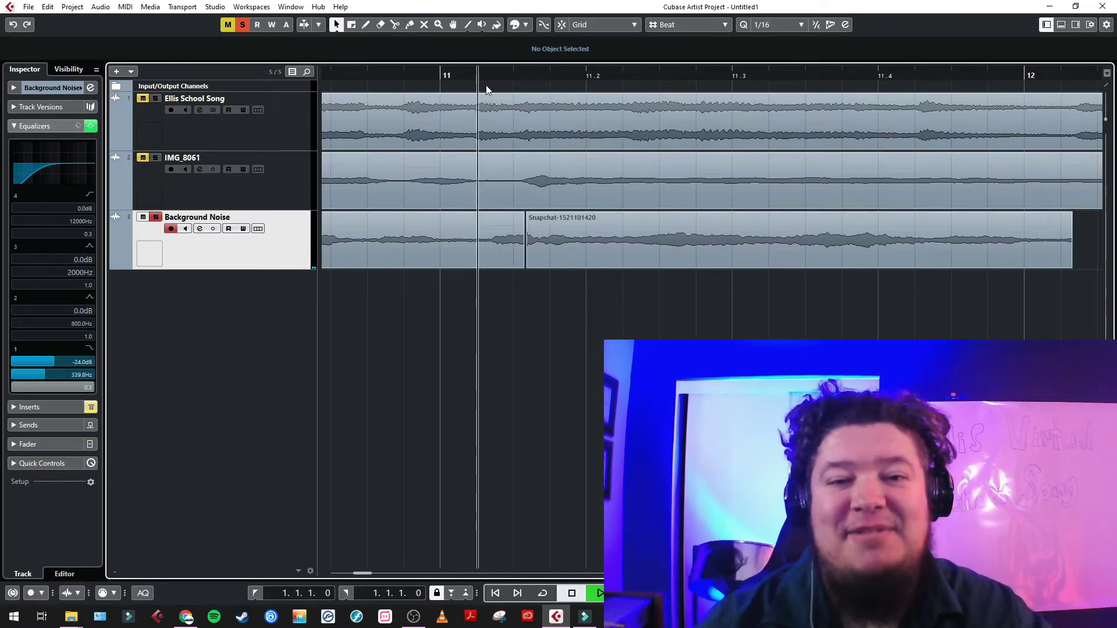
pyautogui.press('g')
pyautogui.press('g')
pyautogui.press('g')
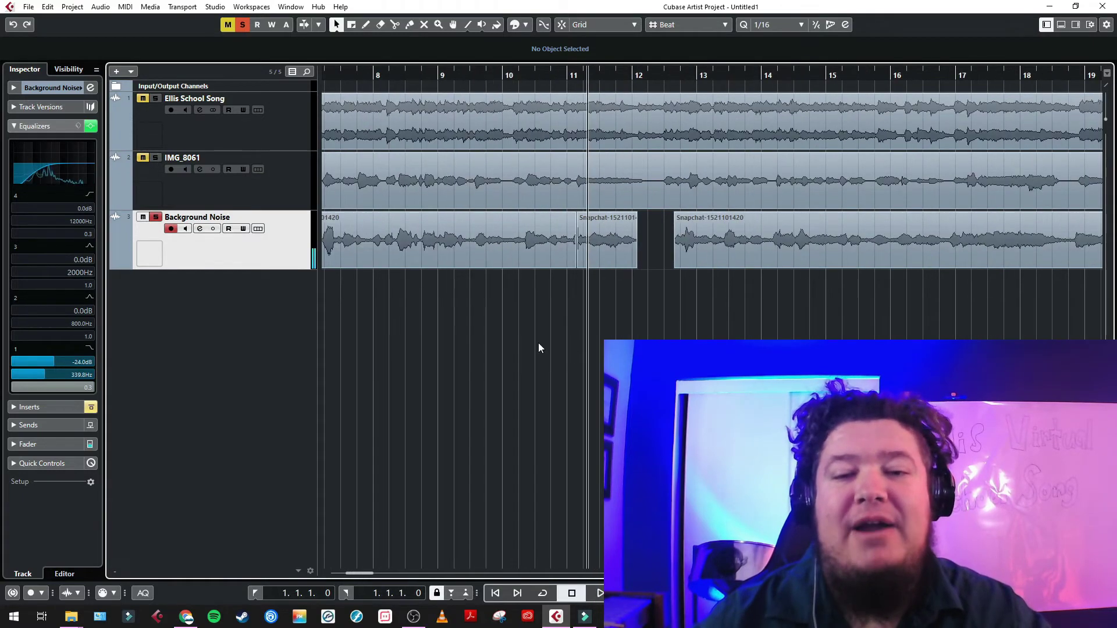
pyautogui.press('g')
pyautogui.press('g')
pyautogui.press('g')
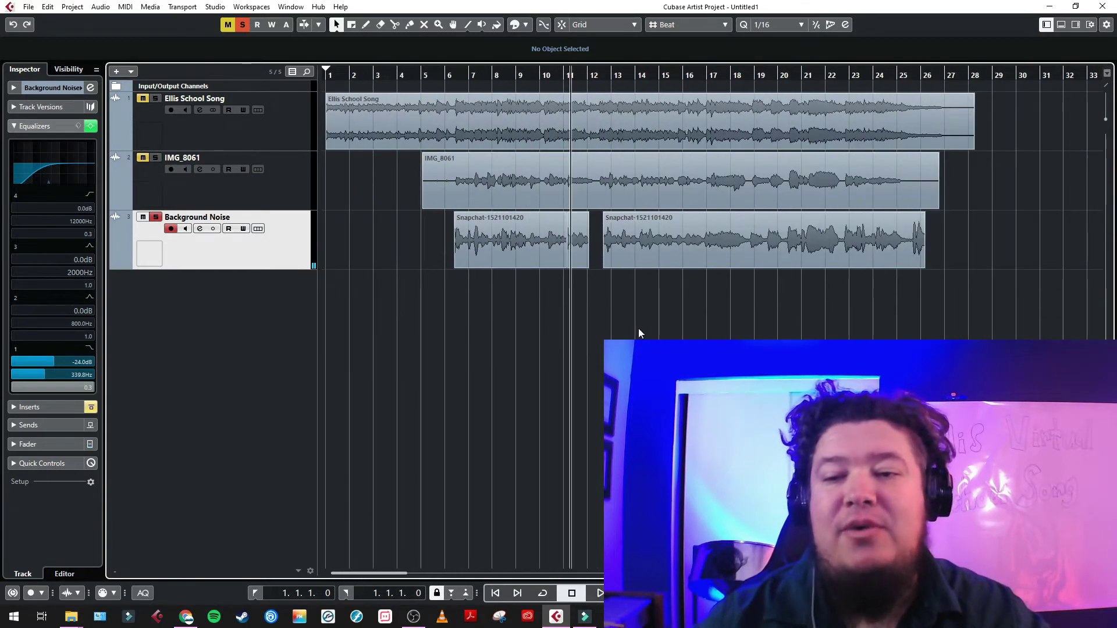
# Clear all track mutes and solos, and play the full mix from about bar 10 through the edited click.
pyautogui.press('space')
pyautogui.click(227, 24)
pyautogui.click(242, 25)
pyautogui.press('h')
pyautogui.press('h')
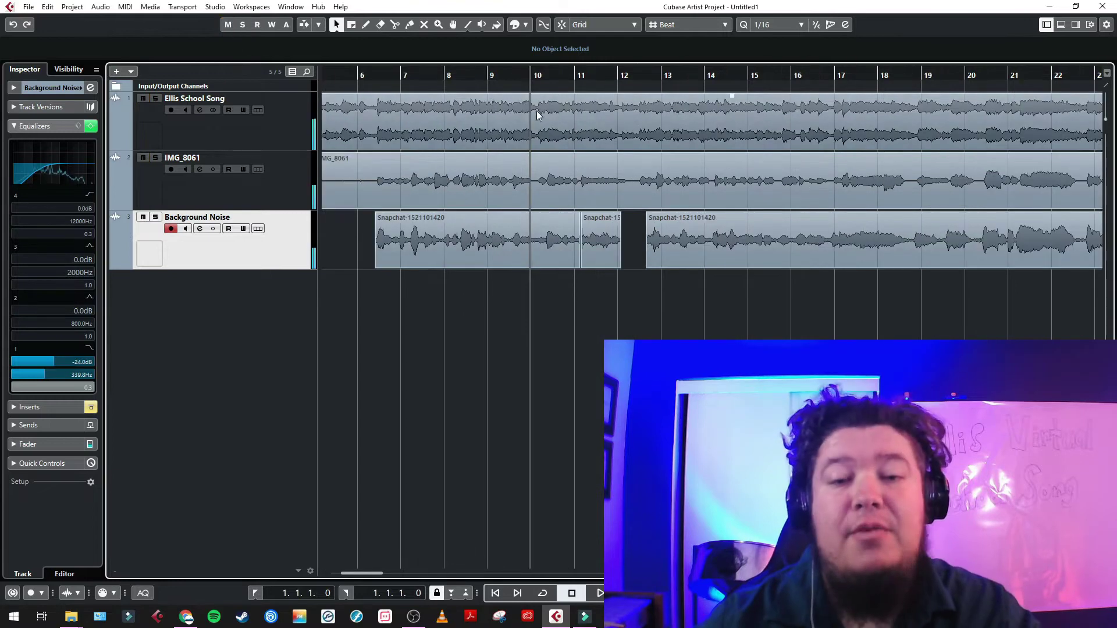
pyautogui.click(538, 76)
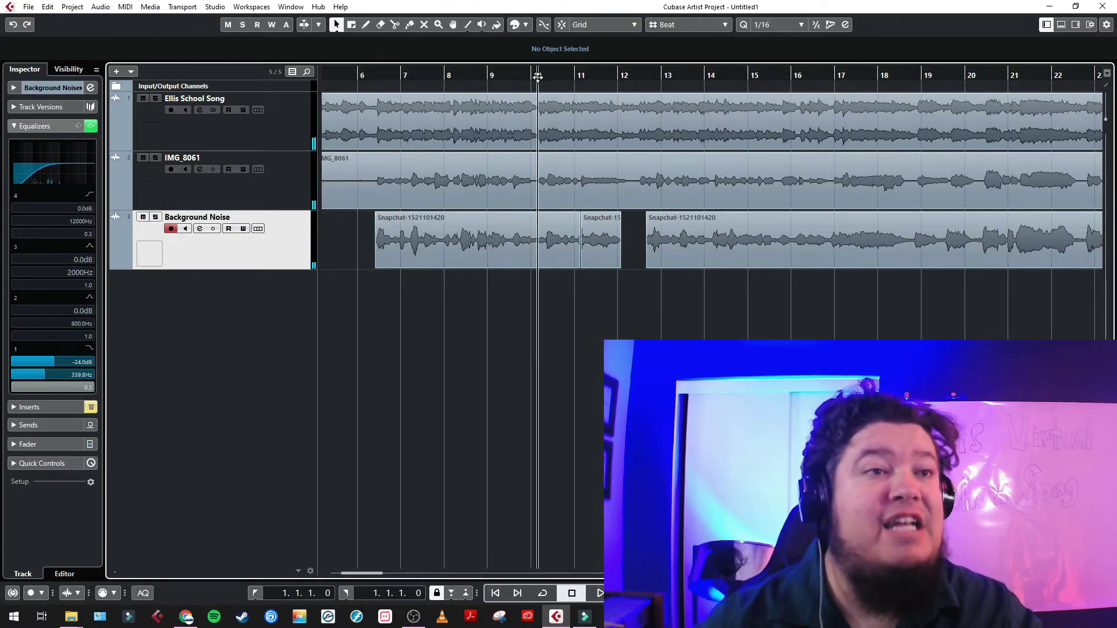
pyautogui.press('space')
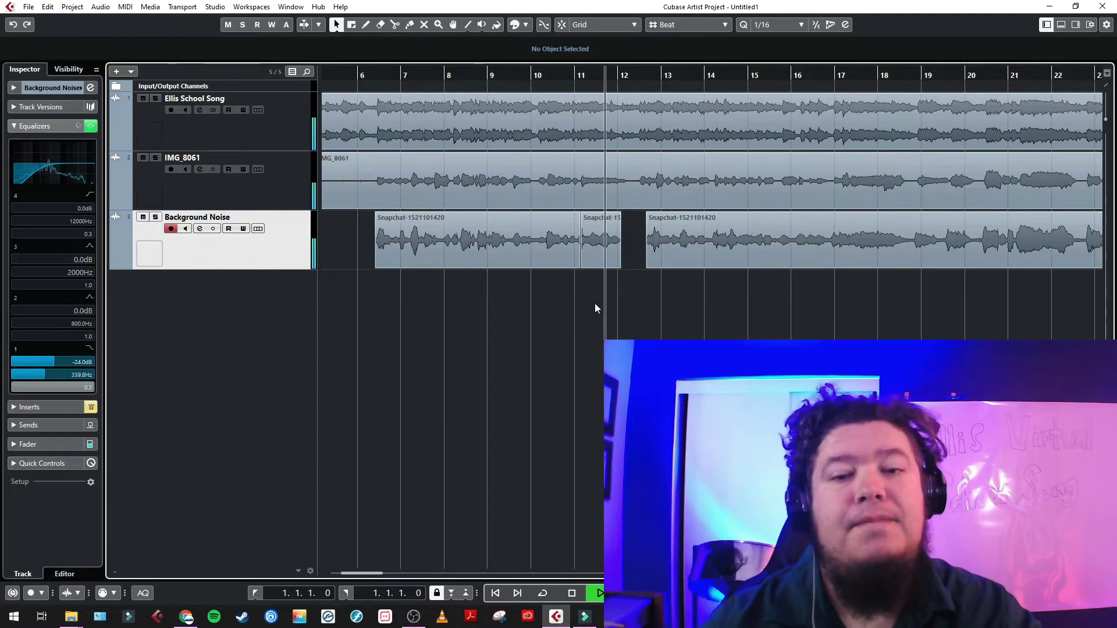
pyautogui.press('space')
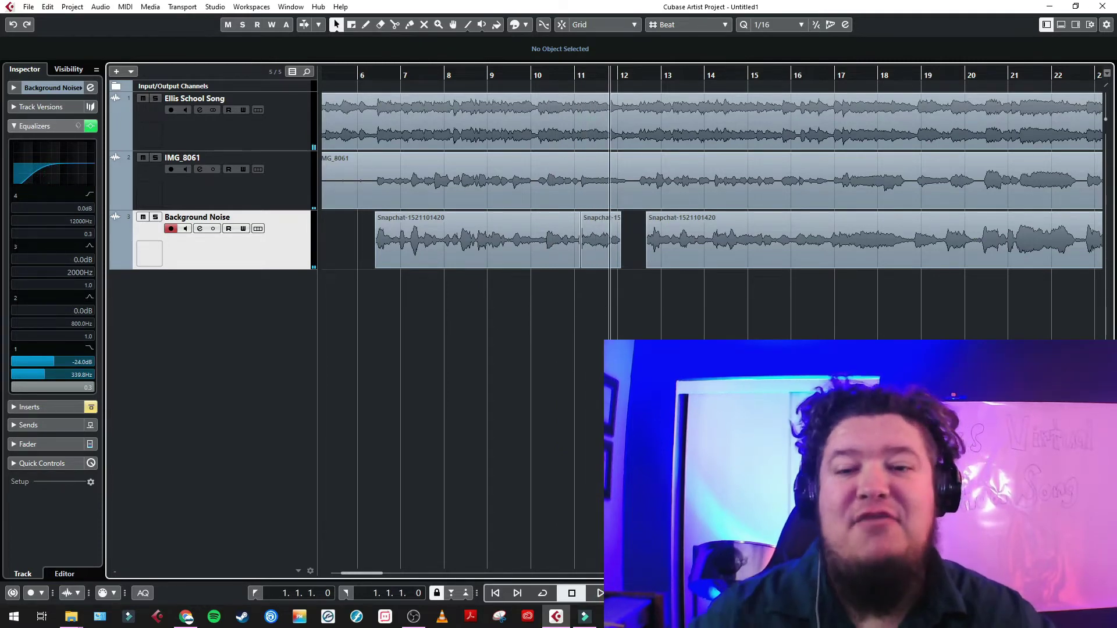
pyautogui.press('g')
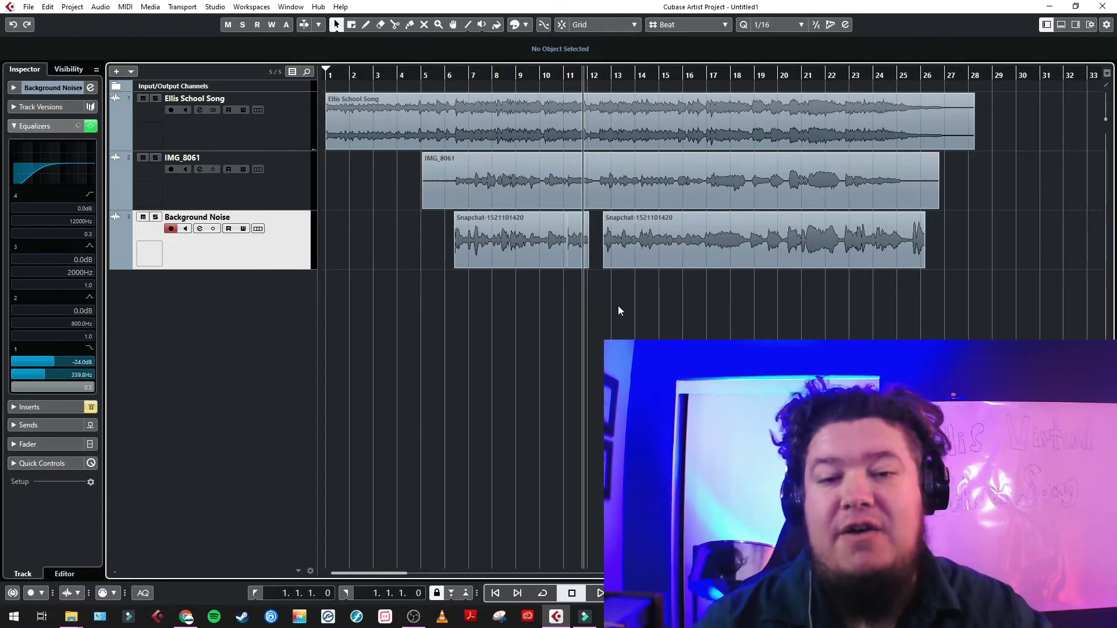
pyautogui.hotkey('alt', 'Tab')
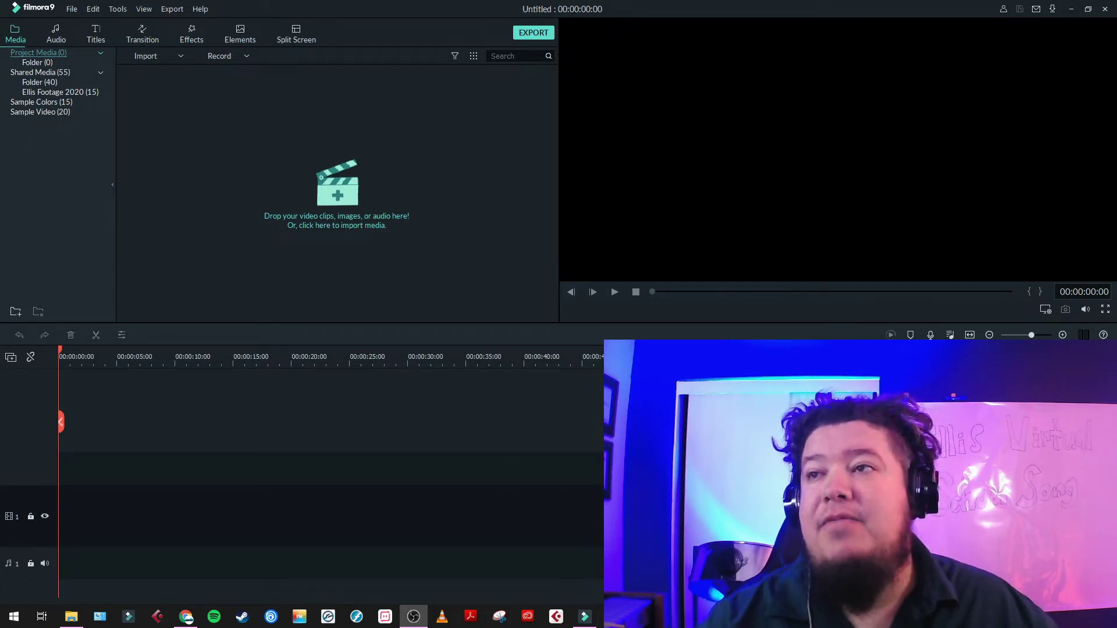
pyautogui.moveTo(198, 204); pyautogui.dragTo(278, 214)
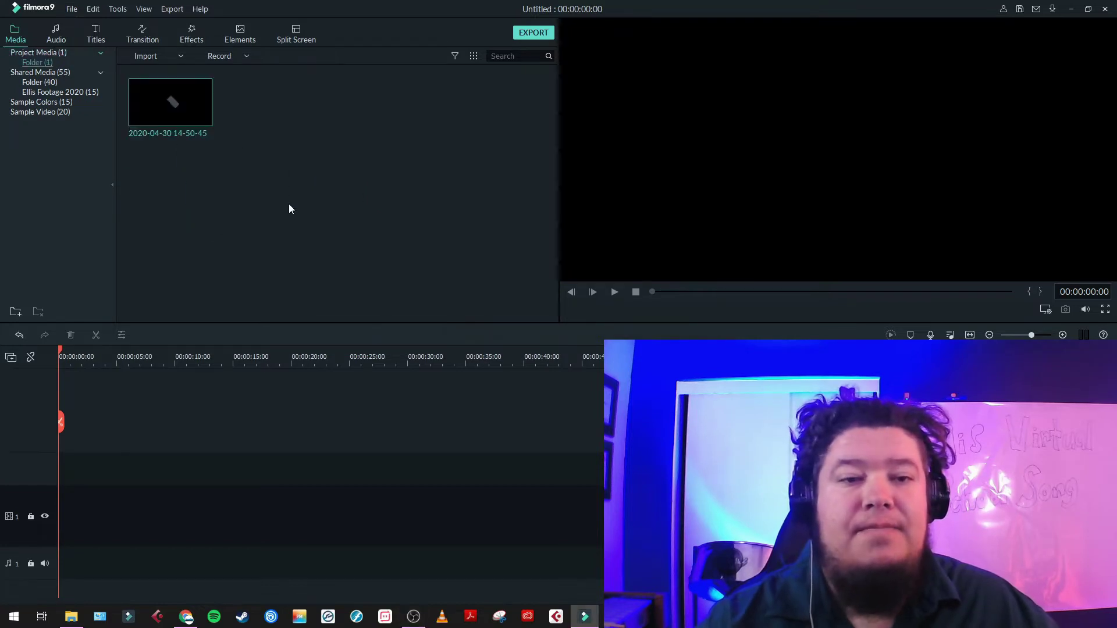
pyautogui.moveTo(189, 107); pyautogui.dragTo(51, 507)
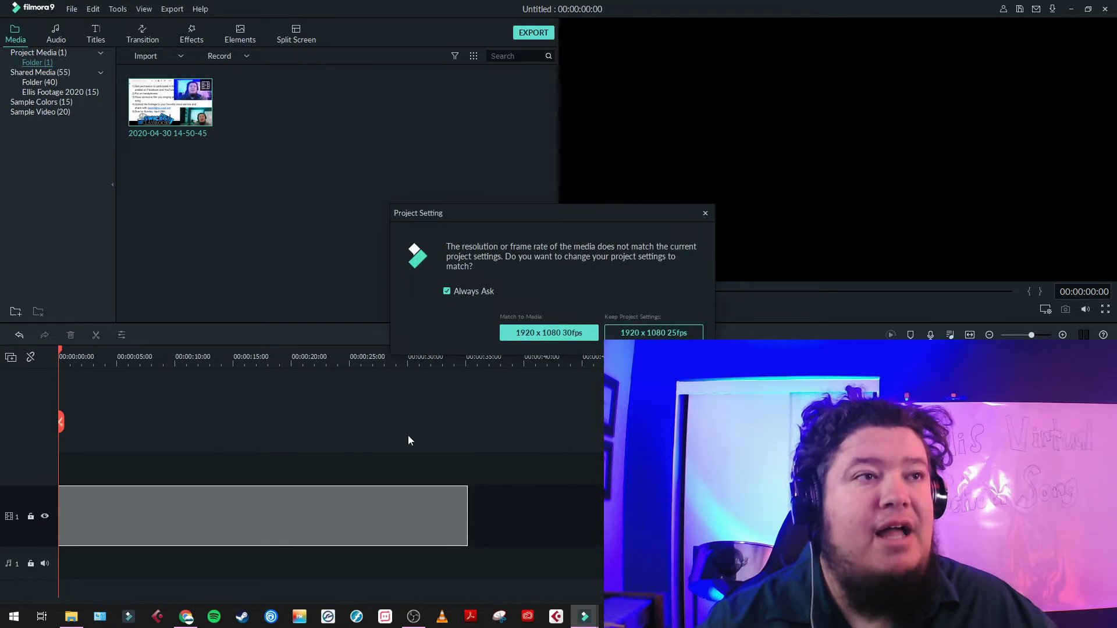
pyautogui.click(626, 331)
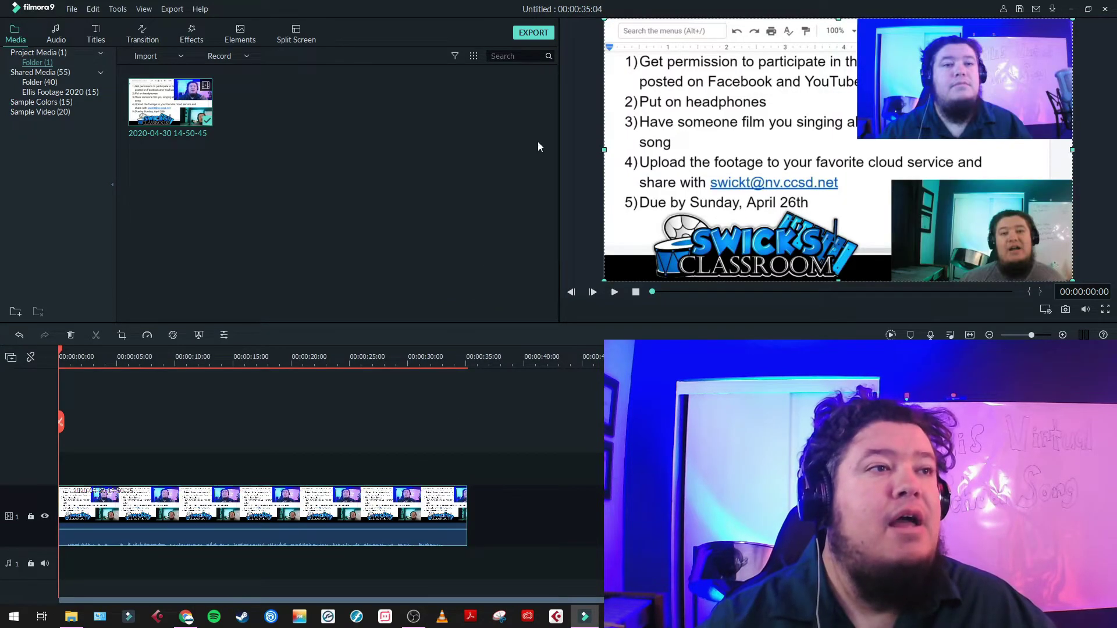
# Set up a local export of the video's audio in MP3 format with the name Soprano Audio 1.
pyautogui.click(539, 33)
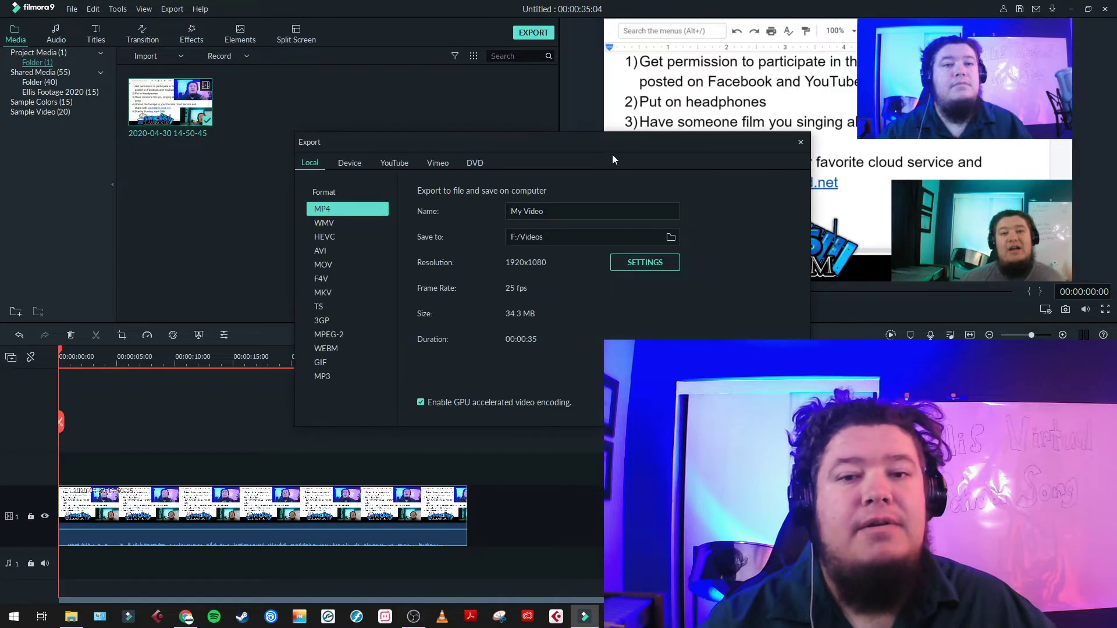
pyautogui.moveTo(539, 131); pyautogui.dragTo(413, 83)
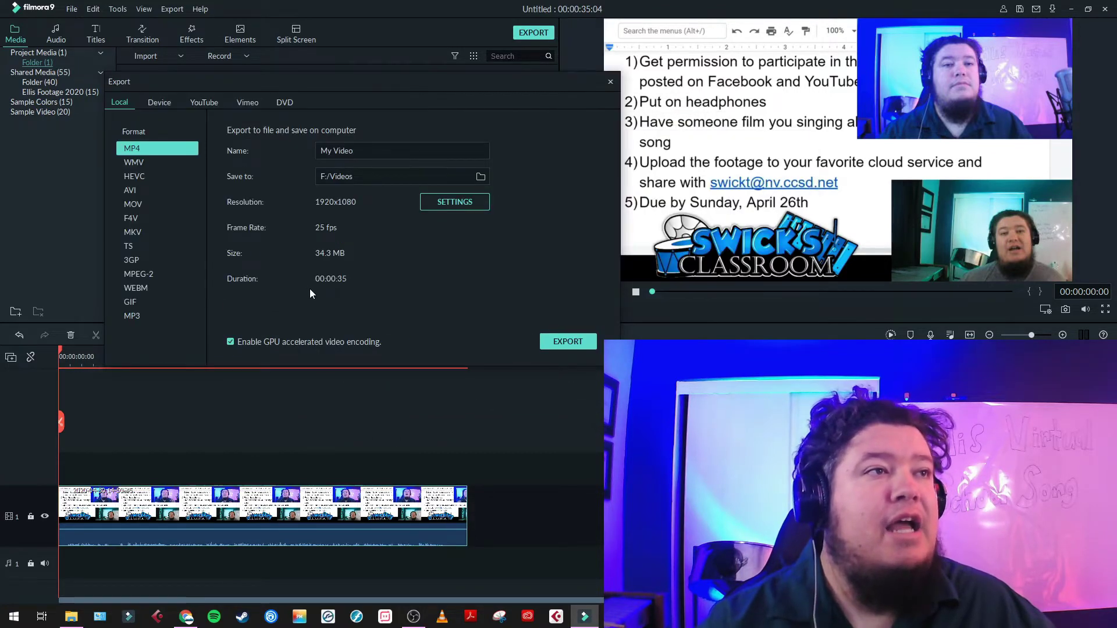
pyautogui.click(142, 314)
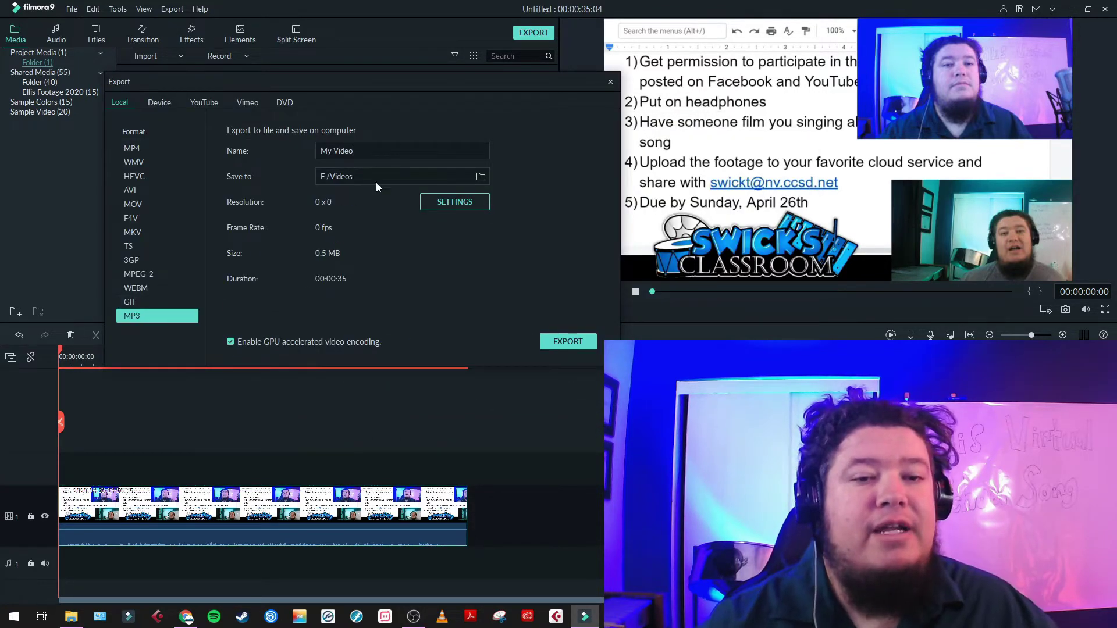
pyautogui.moveTo(354, 151); pyautogui.dragTo(263, 150)
pyautogui.write('S')
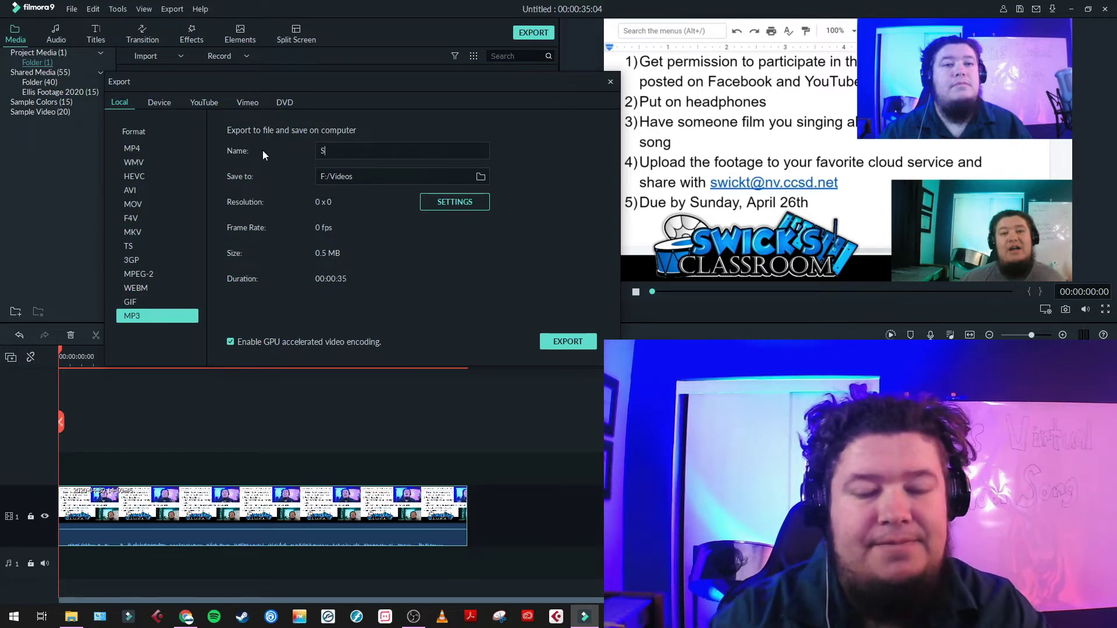
pyautogui.write('oprano Audio ')
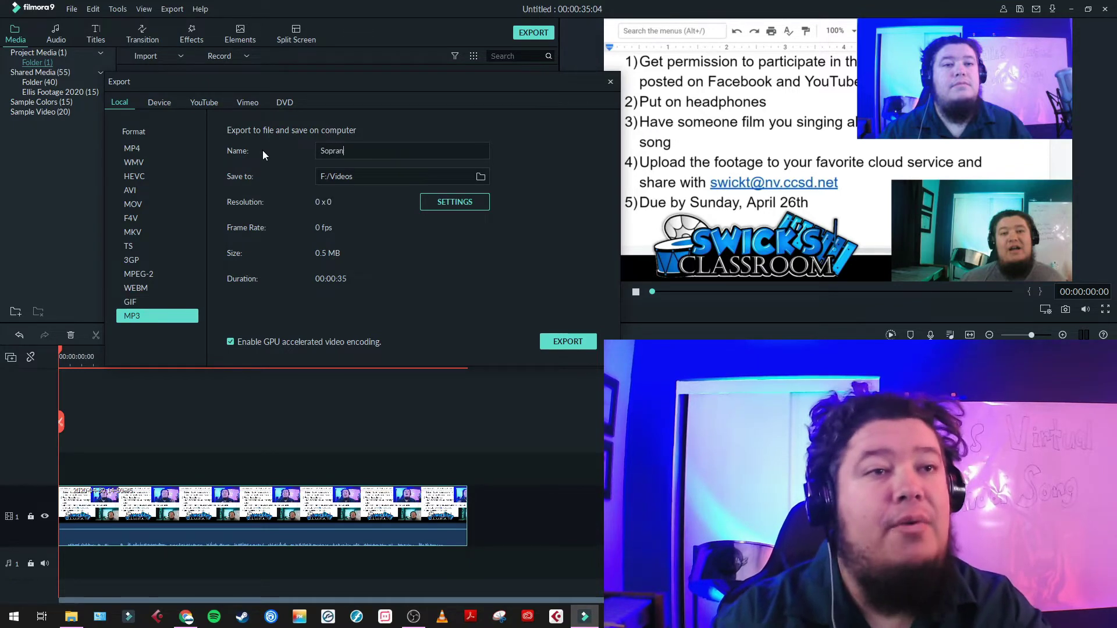
pyautogui.write('1')
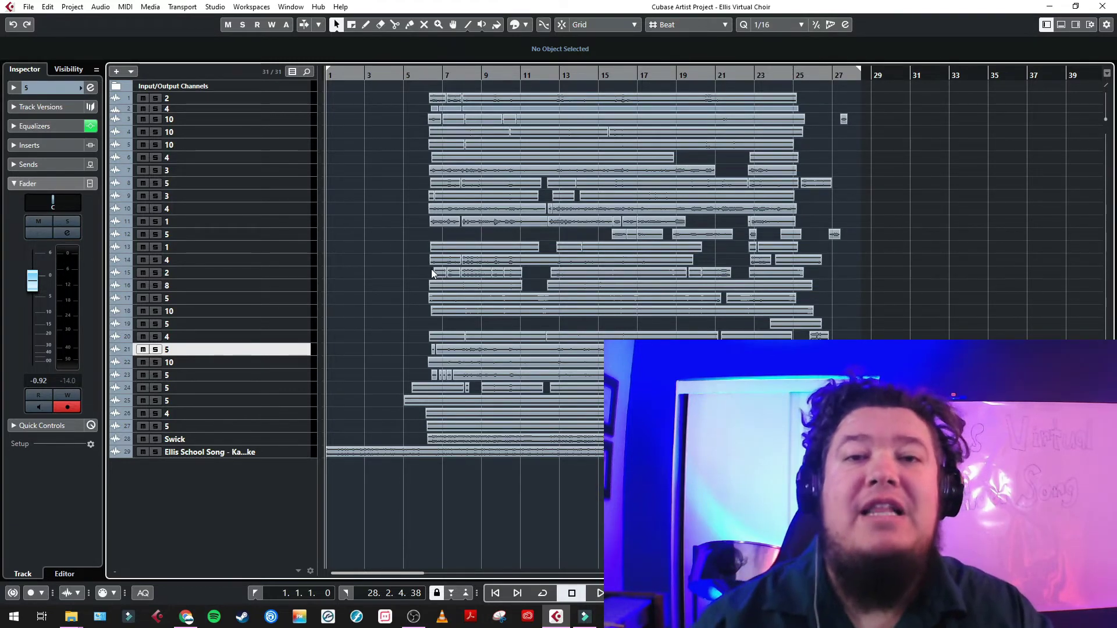
pyautogui.scroll(2, 453, 251)
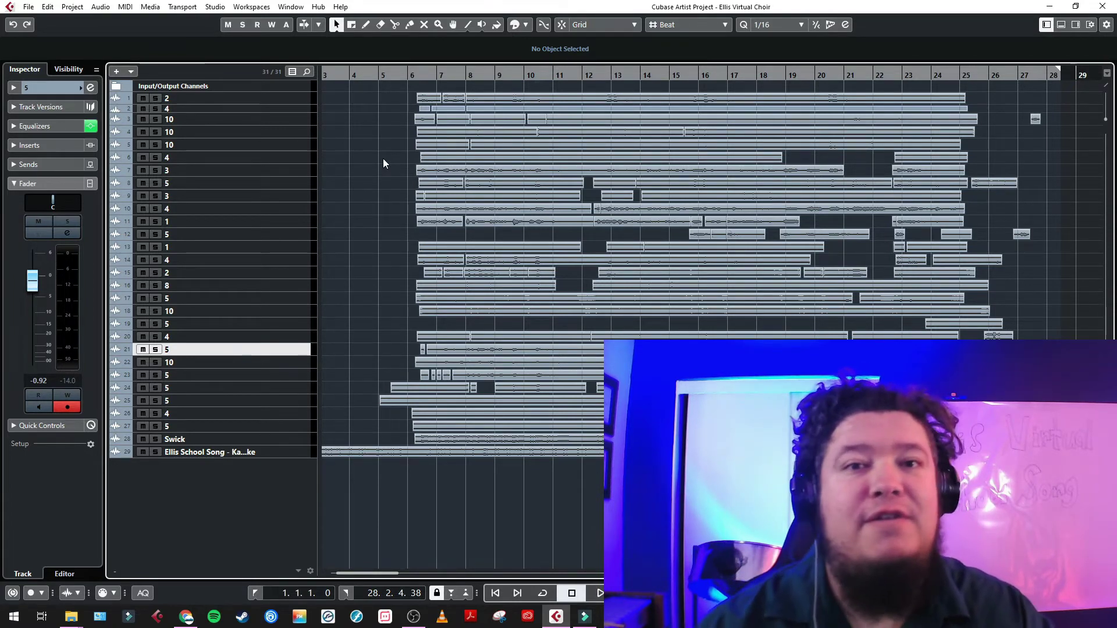
# Play the full choir mix from about bar 6, replaying the opening bars to listen to the blended voices.
pyautogui.press('h')
pyautogui.press('space')
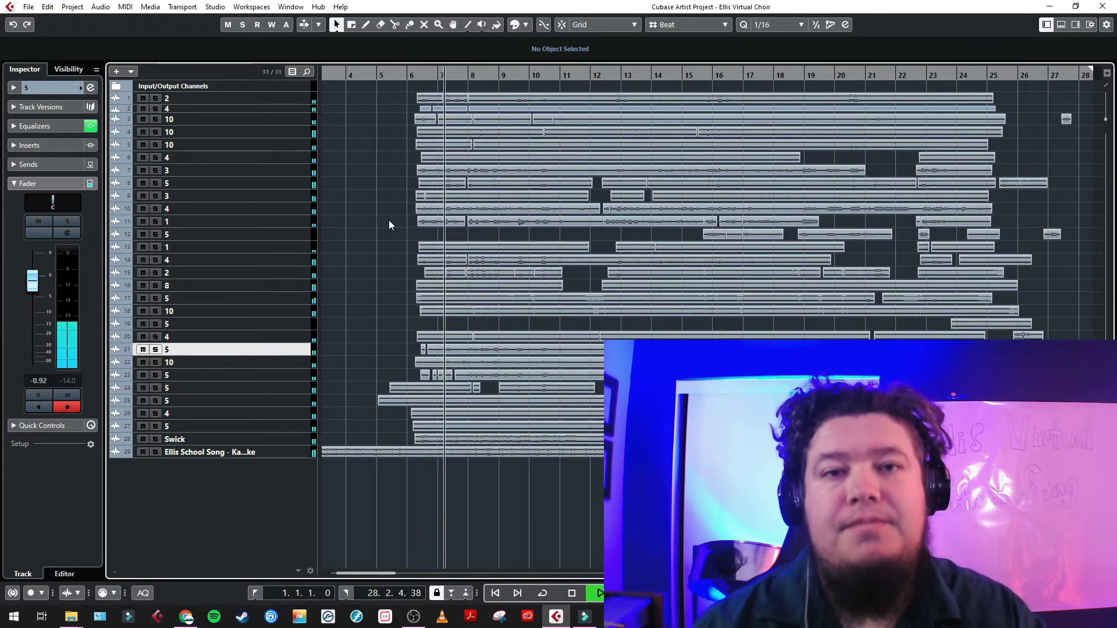
pyautogui.press('space')
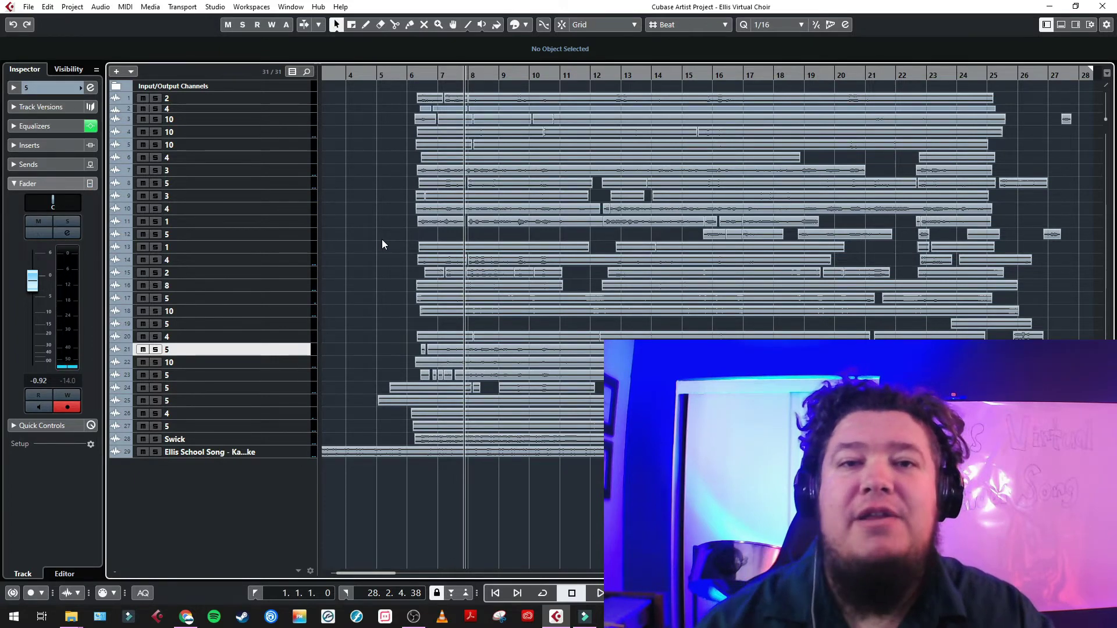
pyautogui.click(406, 79)
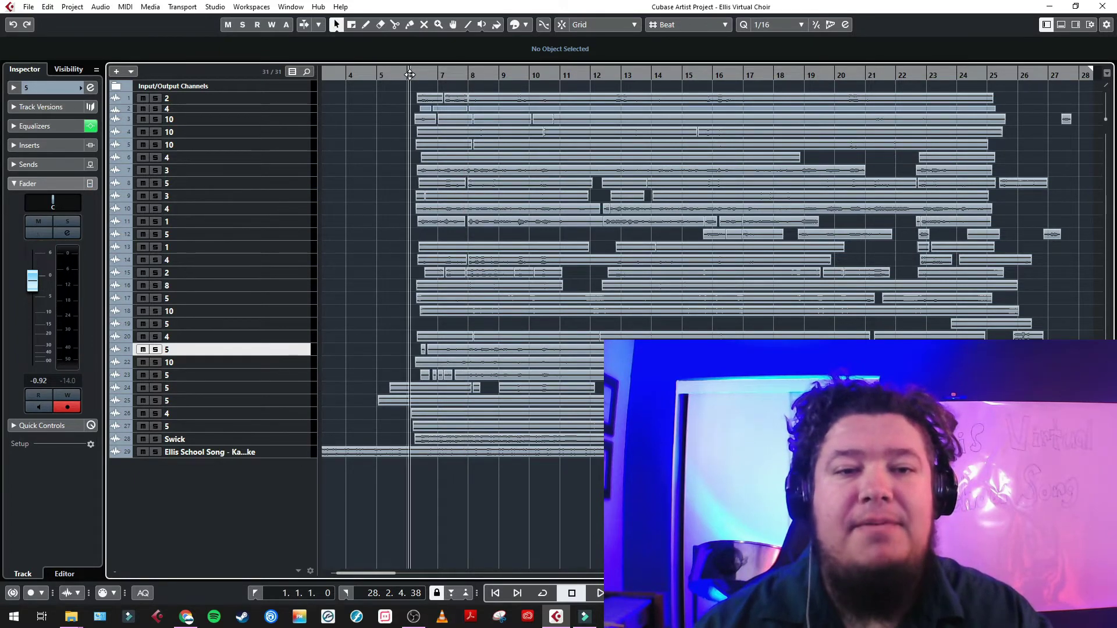
pyautogui.press('space')
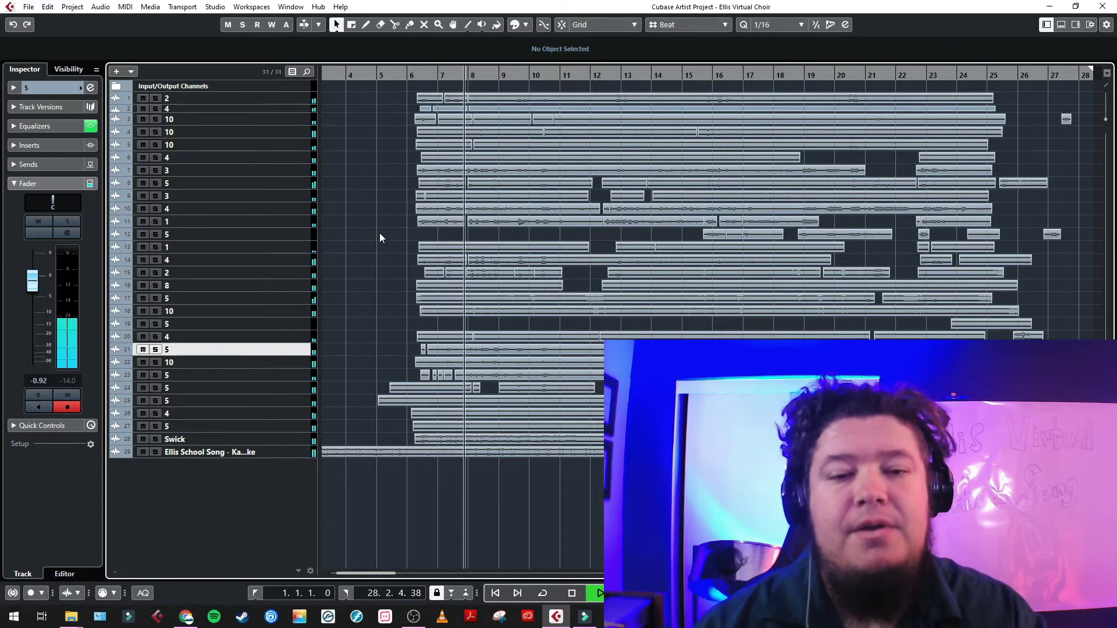
pyautogui.press('space')
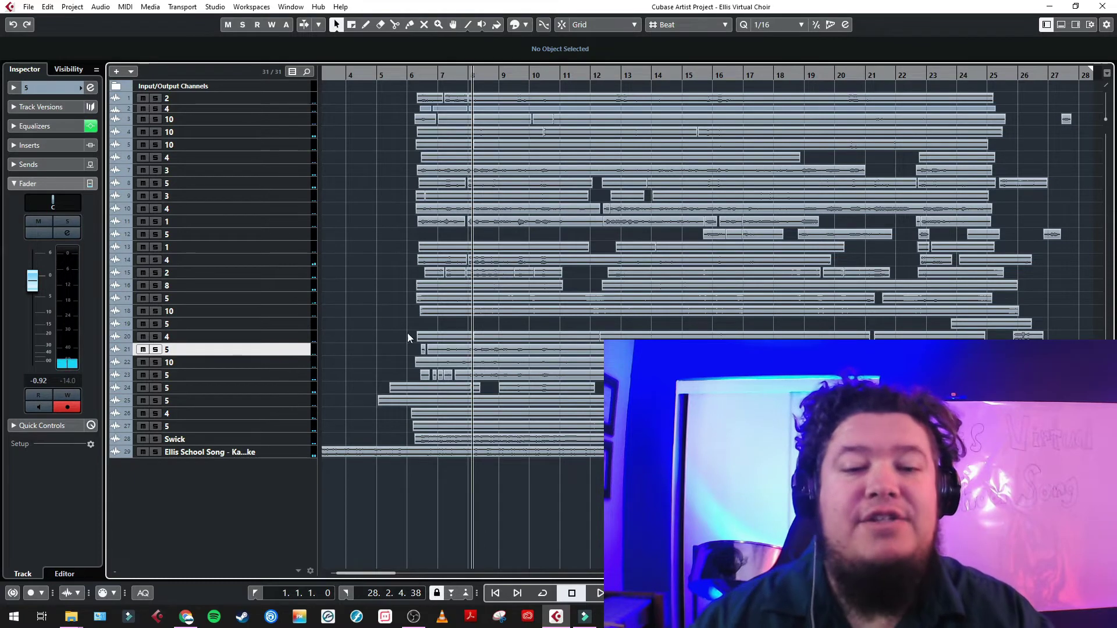
# Solo track 21 and play its opening from about bar 6 twice to hear that voice alone.
pyautogui.scroll(1, 407, 333)
pyautogui.click(155, 349)
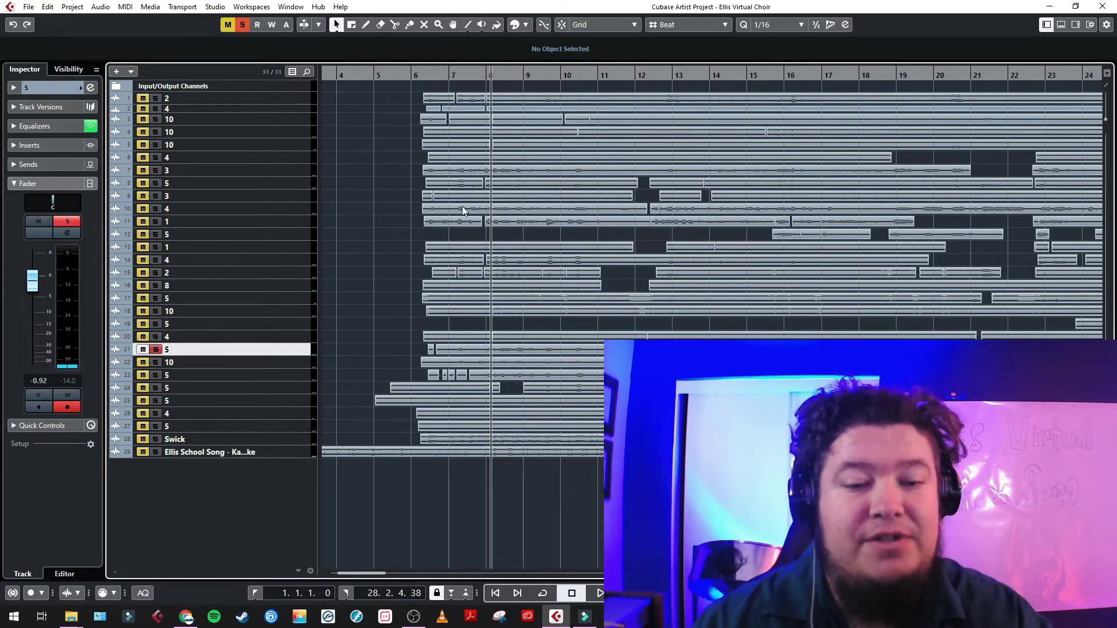
pyautogui.click(423, 82)
pyautogui.press('space')
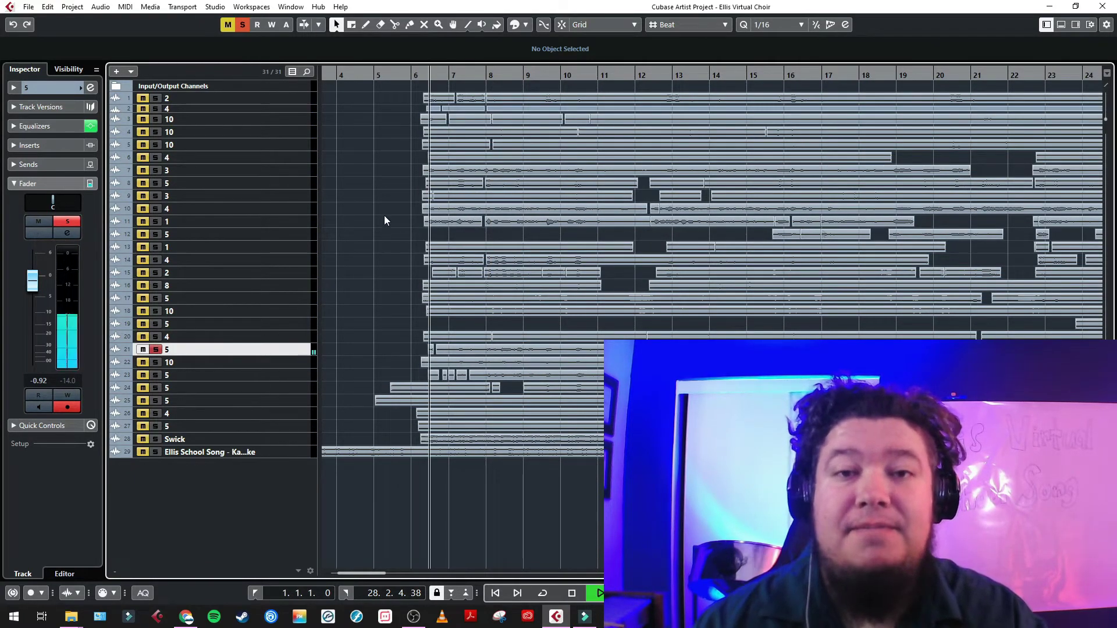
pyautogui.press('space')
pyautogui.click(155, 350)
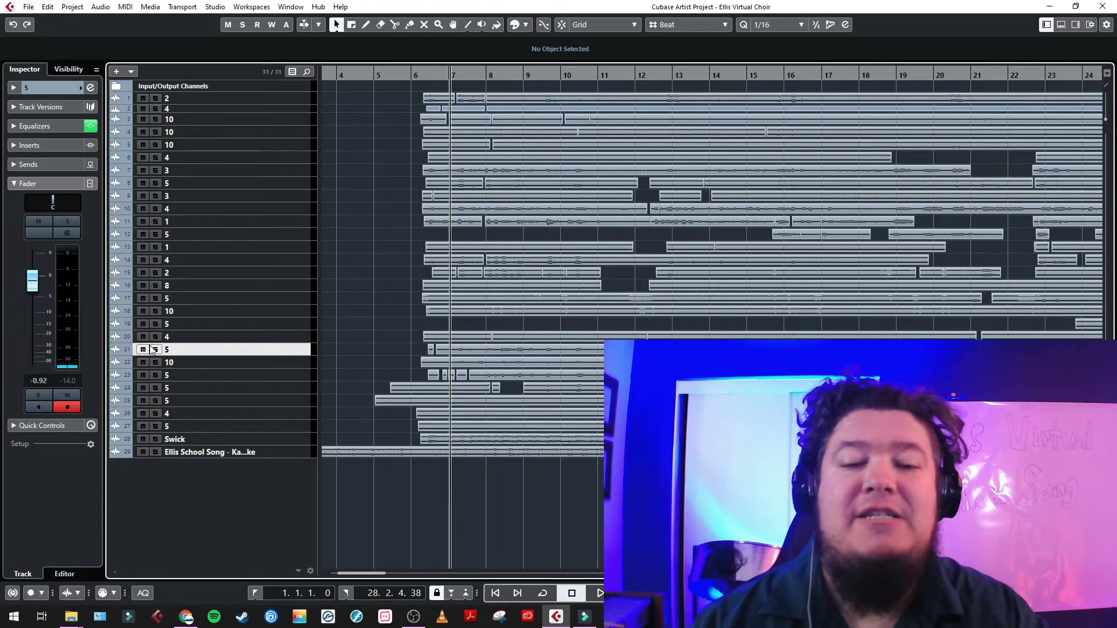
pyautogui.click(159, 350)
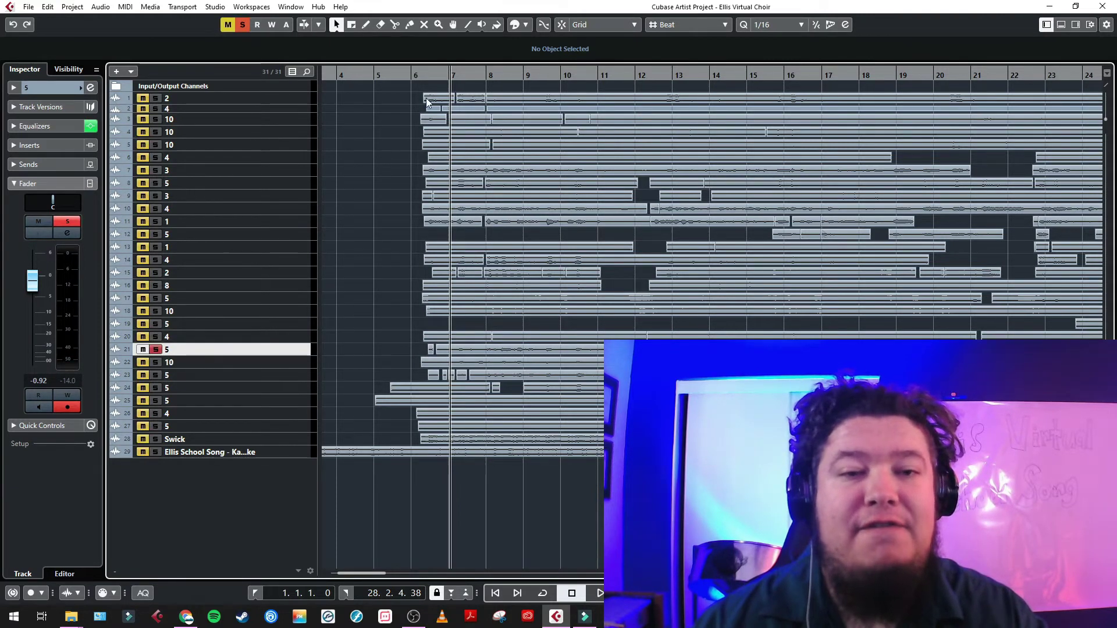
pyautogui.click(426, 75)
pyautogui.press('space')
pyautogui.press('space')
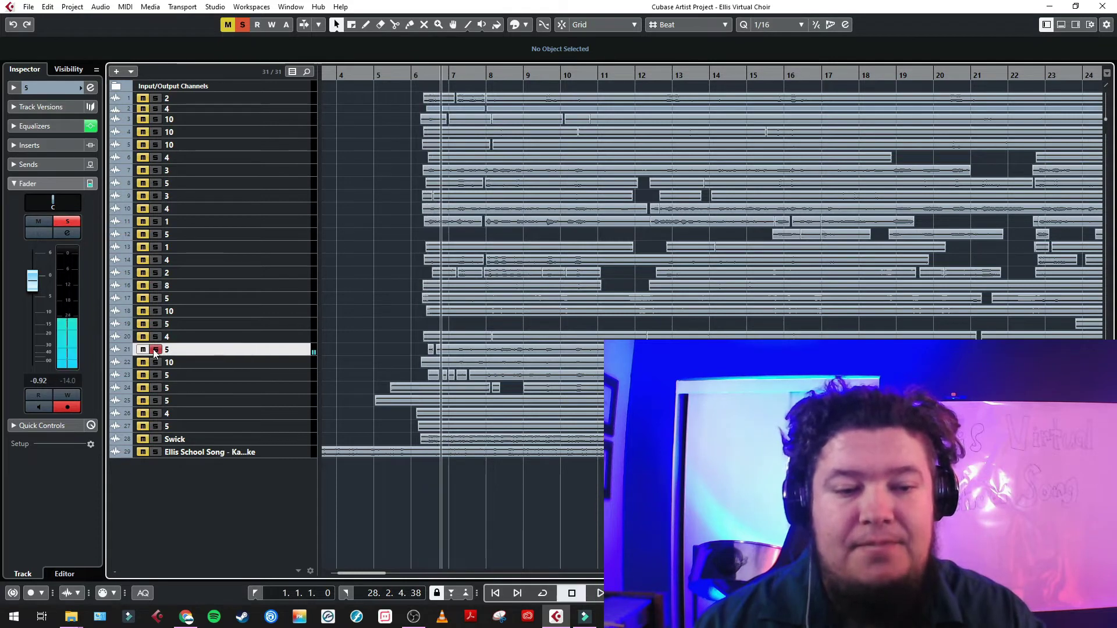
# Clear the solo on track 21 and replay the full mix from about bar 6 for comparison.
pyautogui.press('s')
pyautogui.click(420, 74)
pyautogui.press('space')
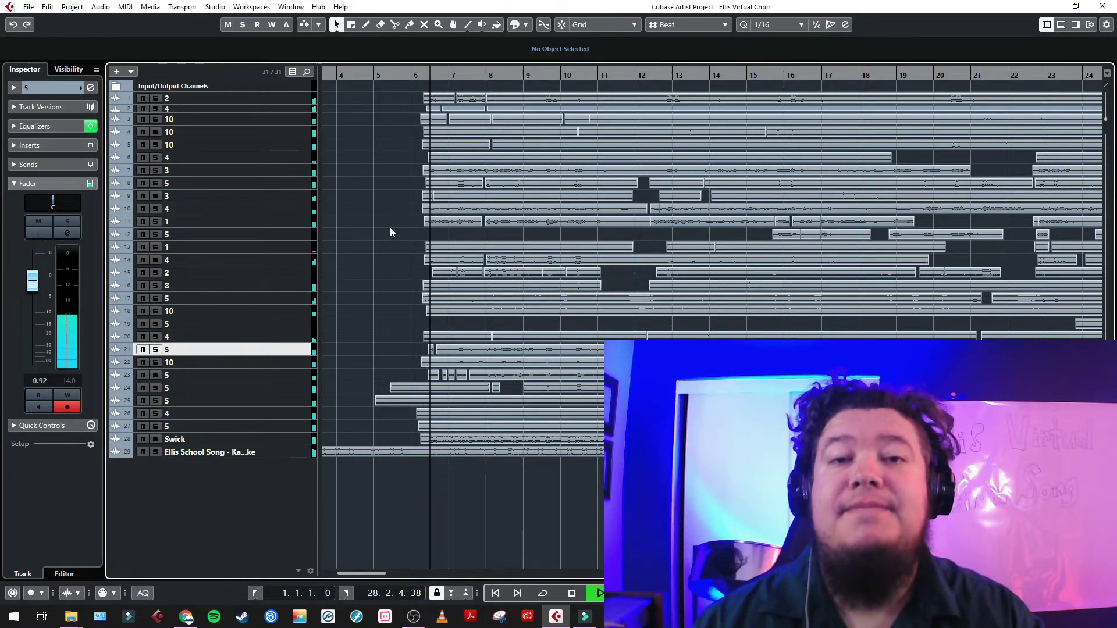
pyautogui.press('space')
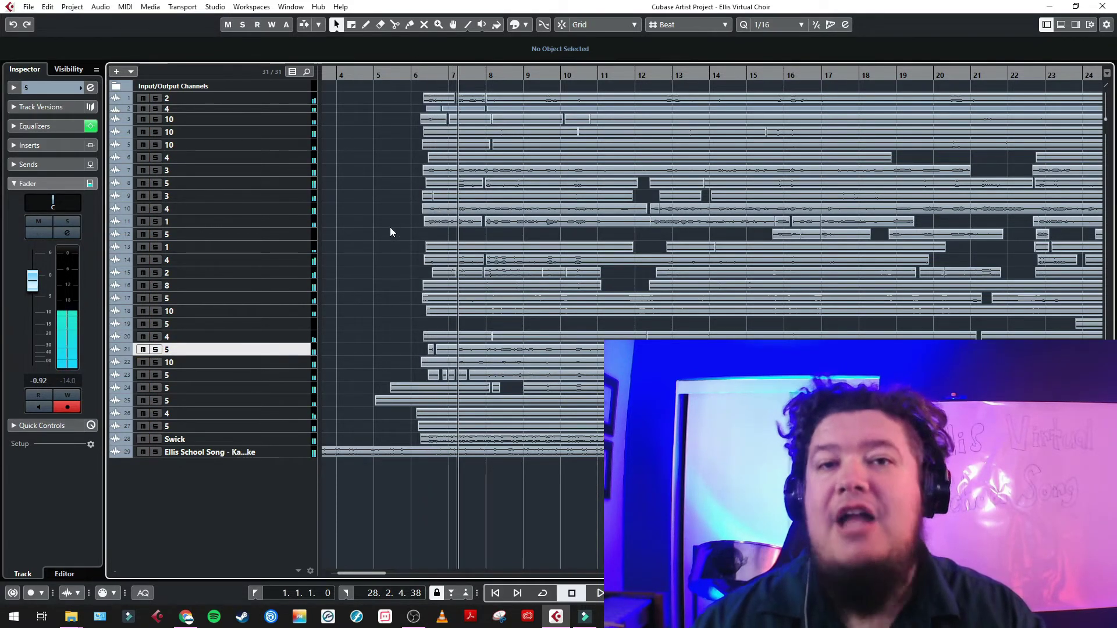
# Open the MixConsole and examine the fader levels of all channels through to the Ellis School Song track.
pyautogui.press('F3')
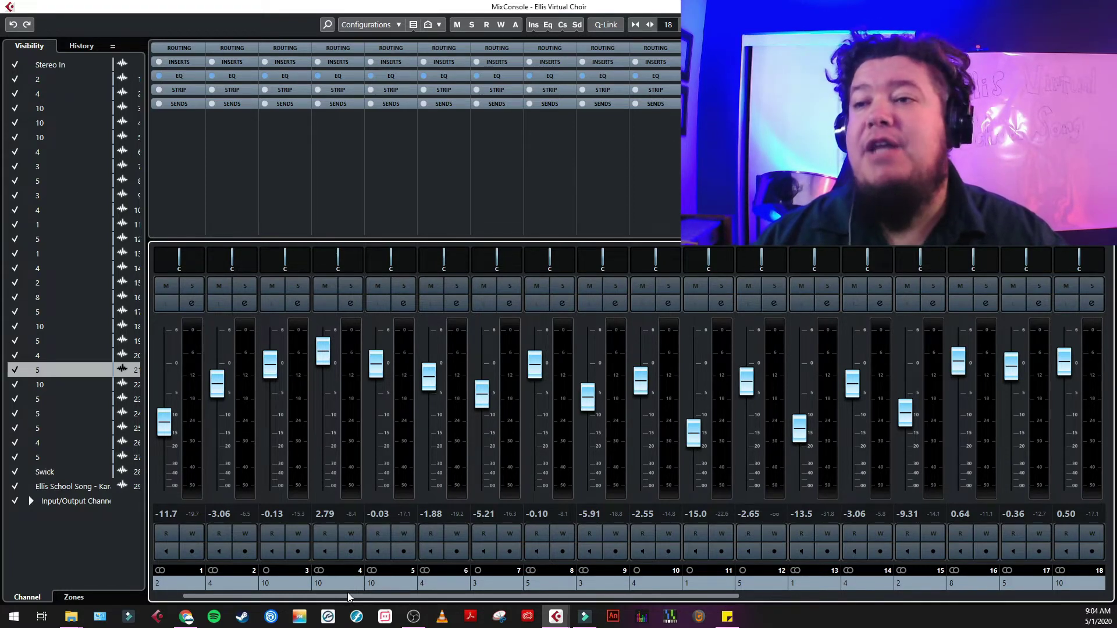
pyautogui.moveTo(348, 596); pyautogui.dragTo(410, 596)
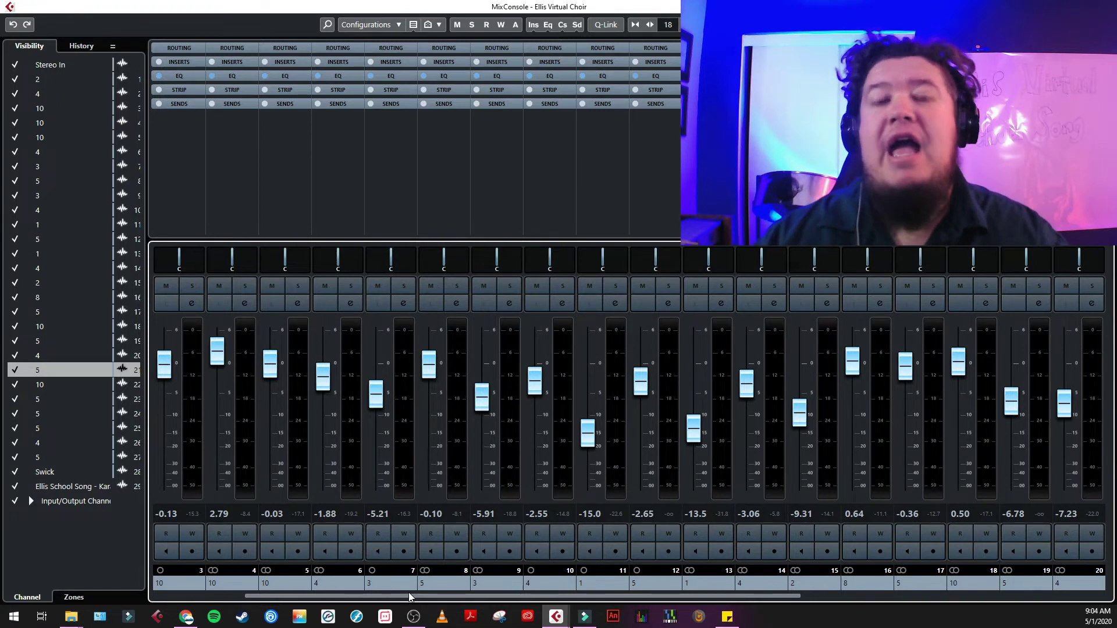
pyautogui.moveTo(408, 594); pyautogui.dragTo(699, 596)
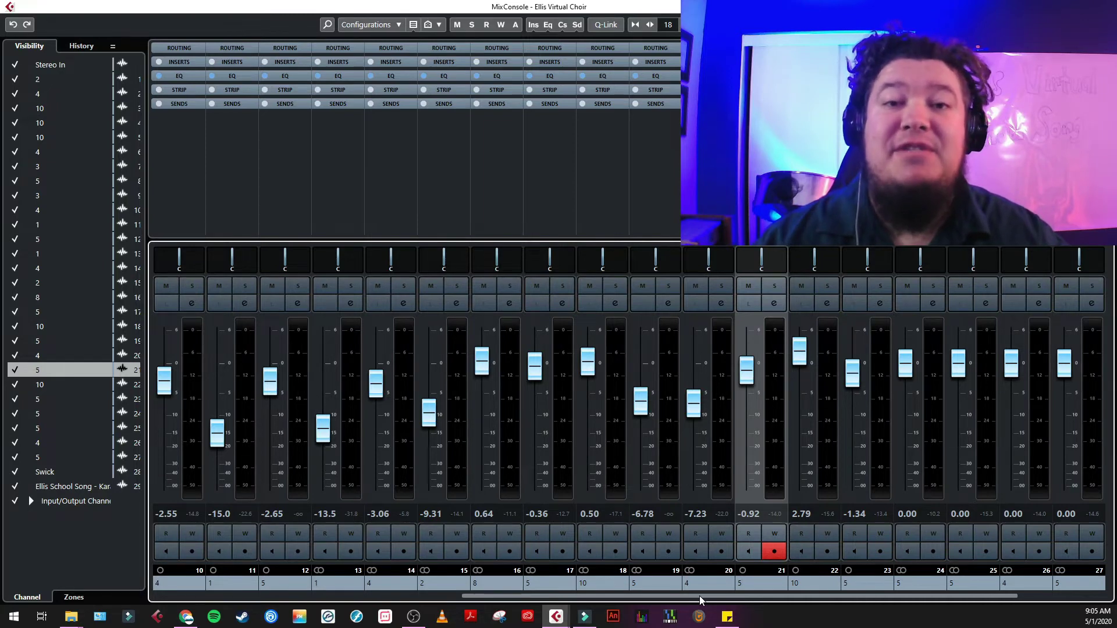
pyautogui.hscroll(2, 699, 595)
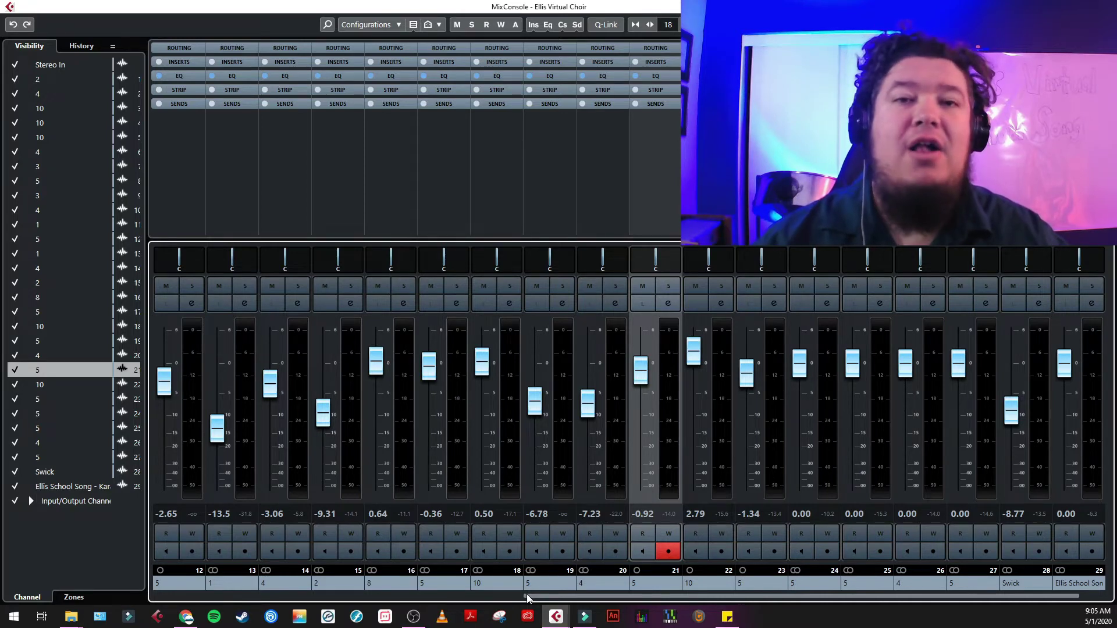
pyautogui.press('space')
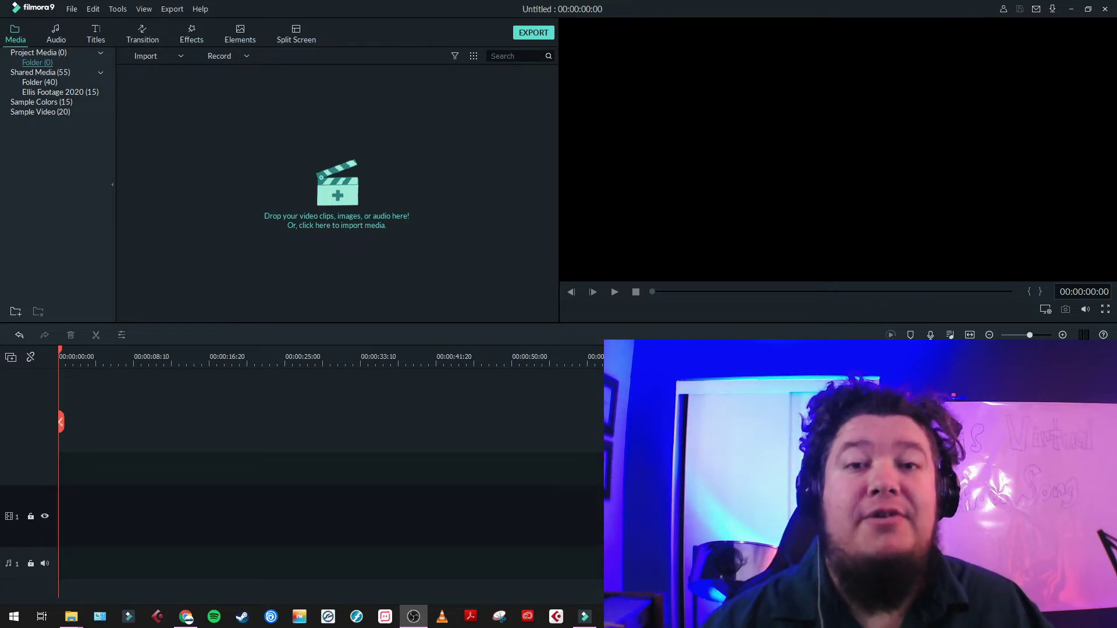
# Switch to Filmora9, import the Ellis Virtual Choir audio, place it at the start of audio track 1 and briefly play it.
pyautogui.moveTo(0, 174); pyautogui.dragTo(265, 167)
pyautogui.moveTo(193, 108); pyautogui.dragTo(54, 548)
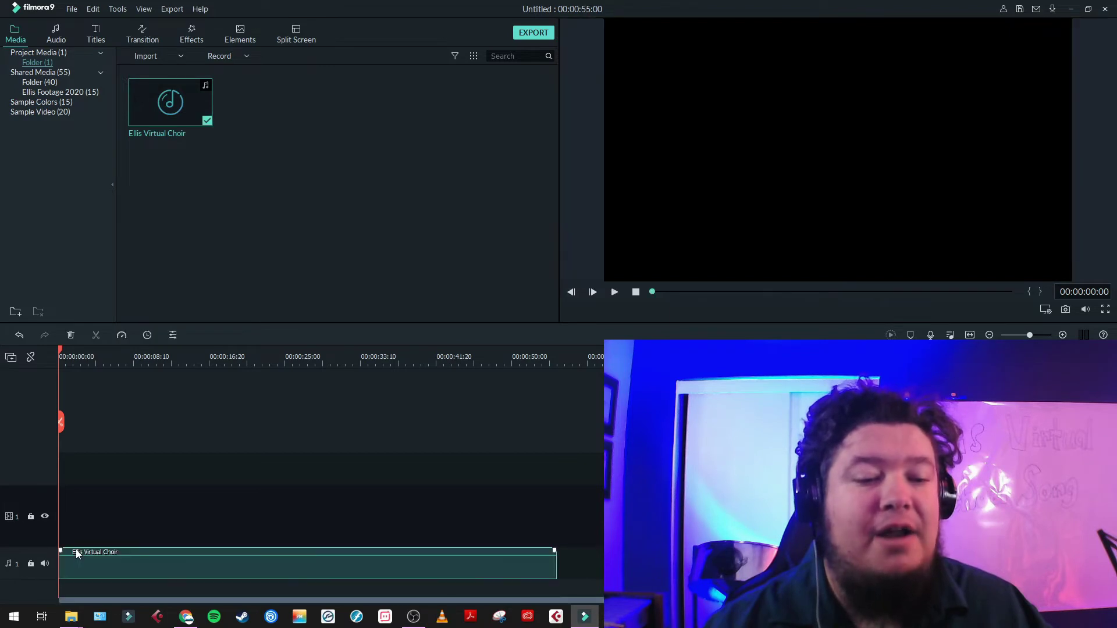
pyautogui.click(615, 295)
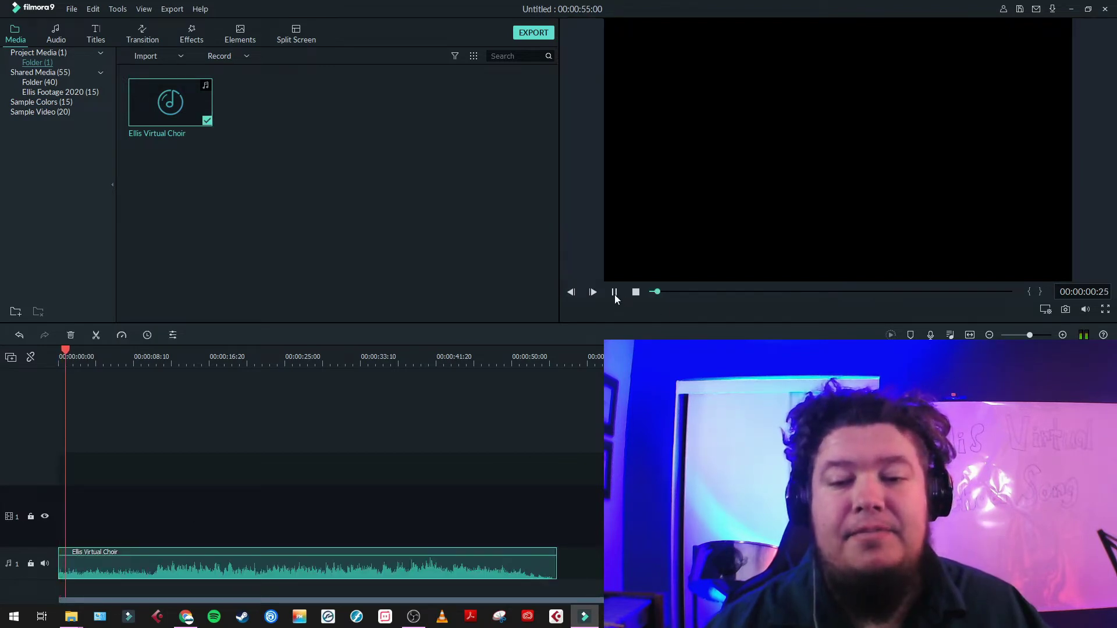
pyautogui.click(615, 294)
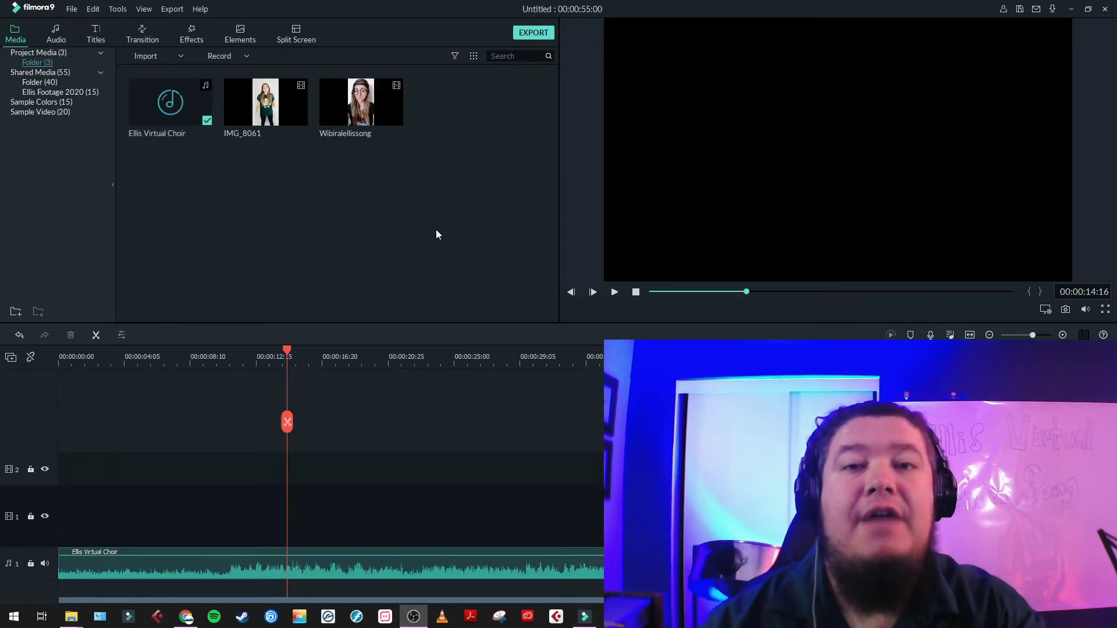
# Set the project's frame rate to 30 fps in the project settings.
pyautogui.click(70, 10)
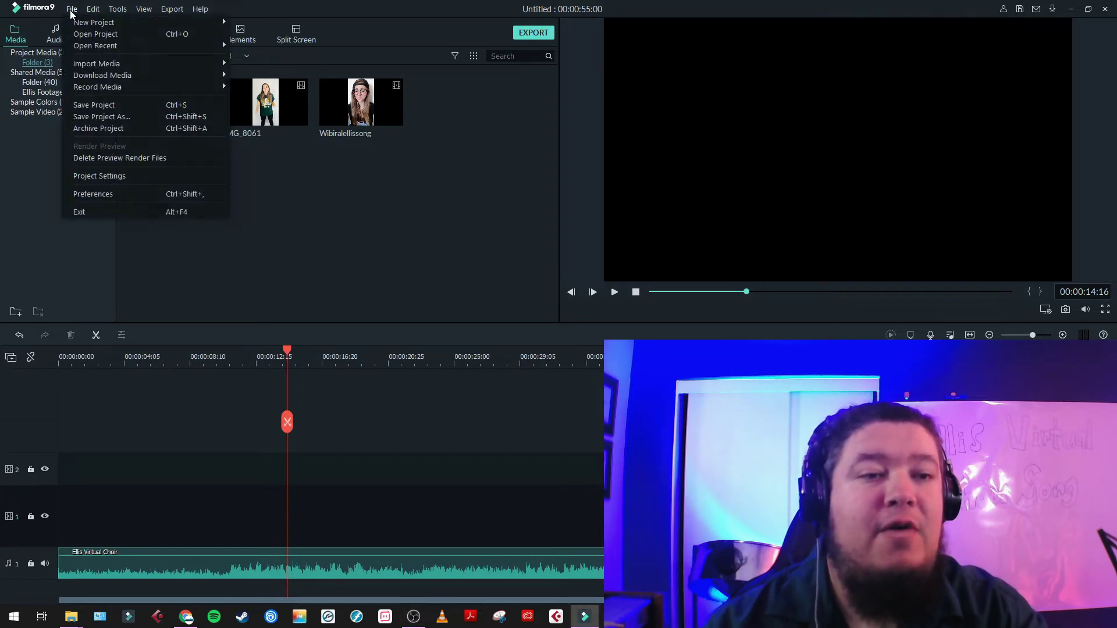
pyautogui.click(114, 177)
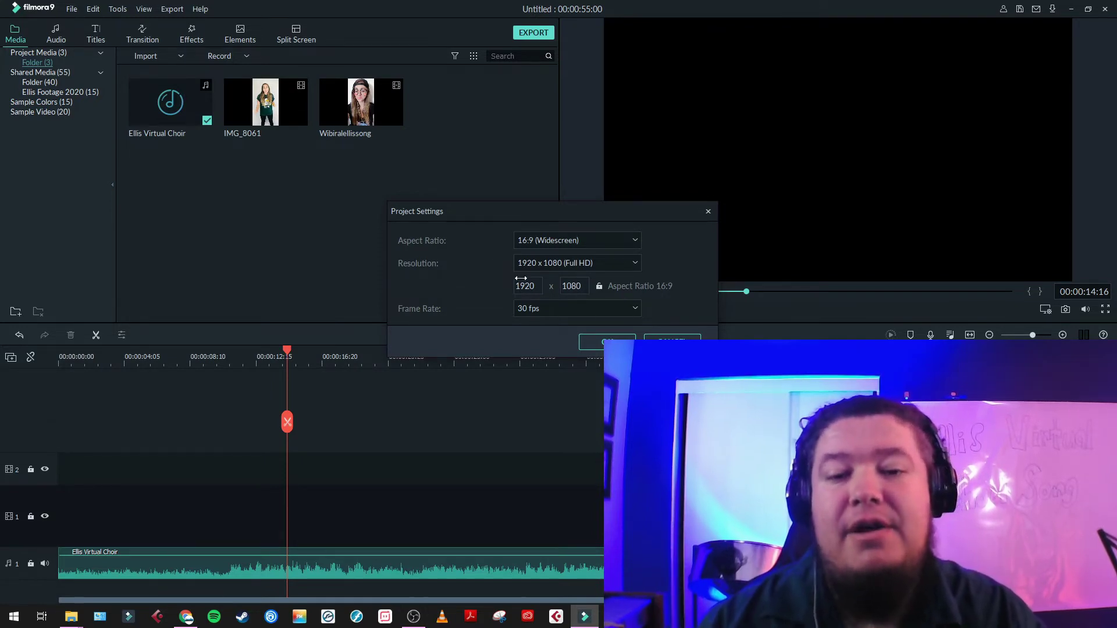
pyautogui.click(539, 310)
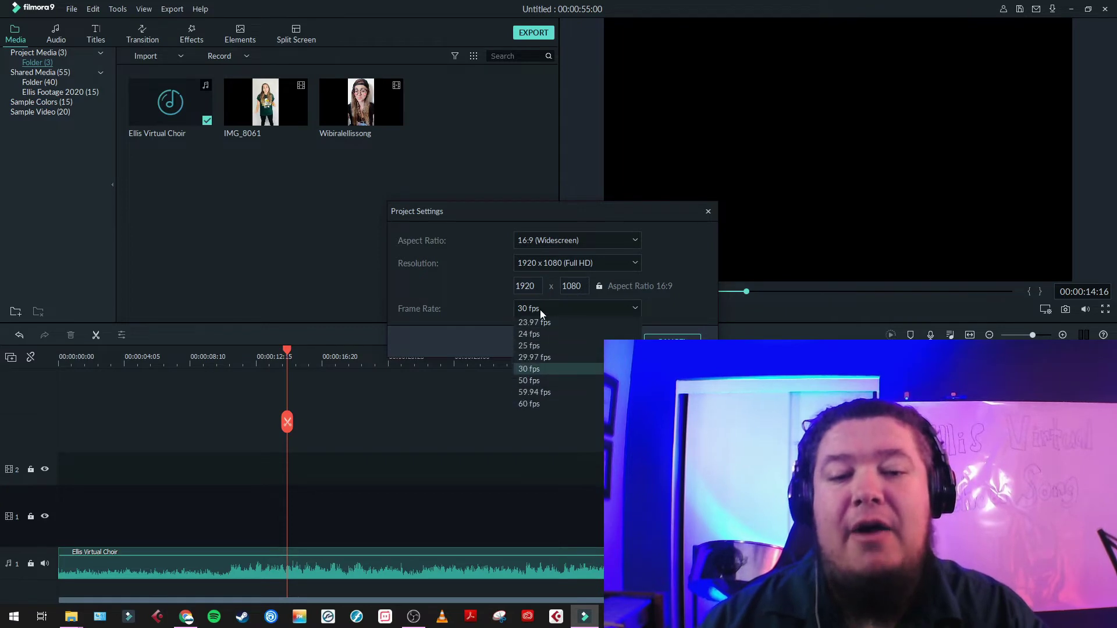
pyautogui.click(532, 369)
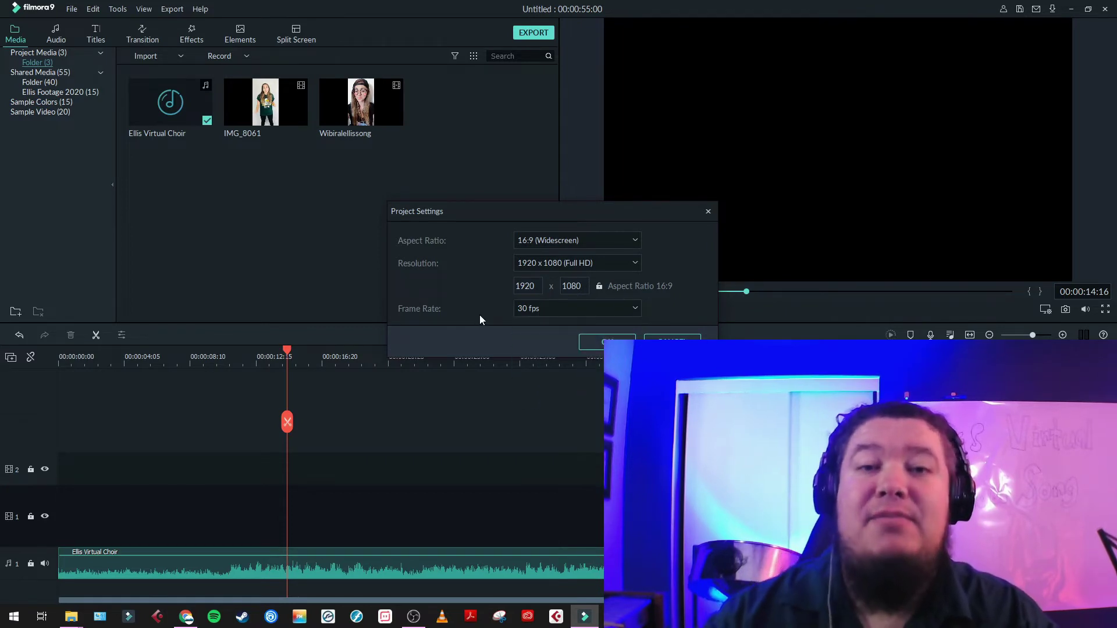
pyautogui.click(599, 347)
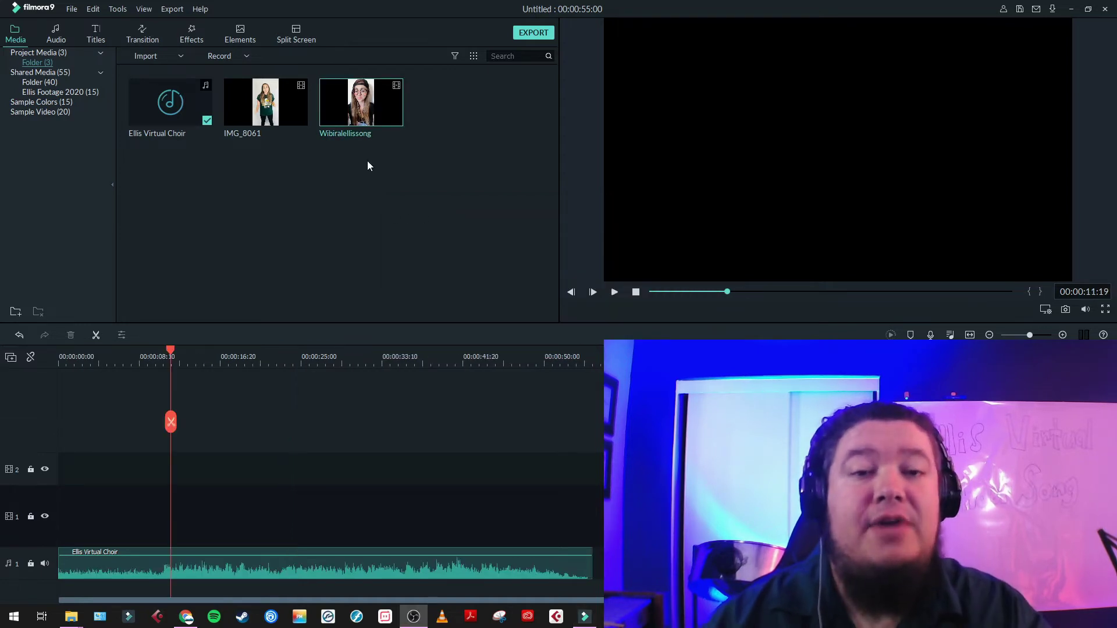
# Place the close-up singer's video on video track 1, keep the 1920 x 1080 30fps settings, and trim its start to about 9 seconds.
pyautogui.moveTo(361, 103); pyautogui.dragTo(93, 510)
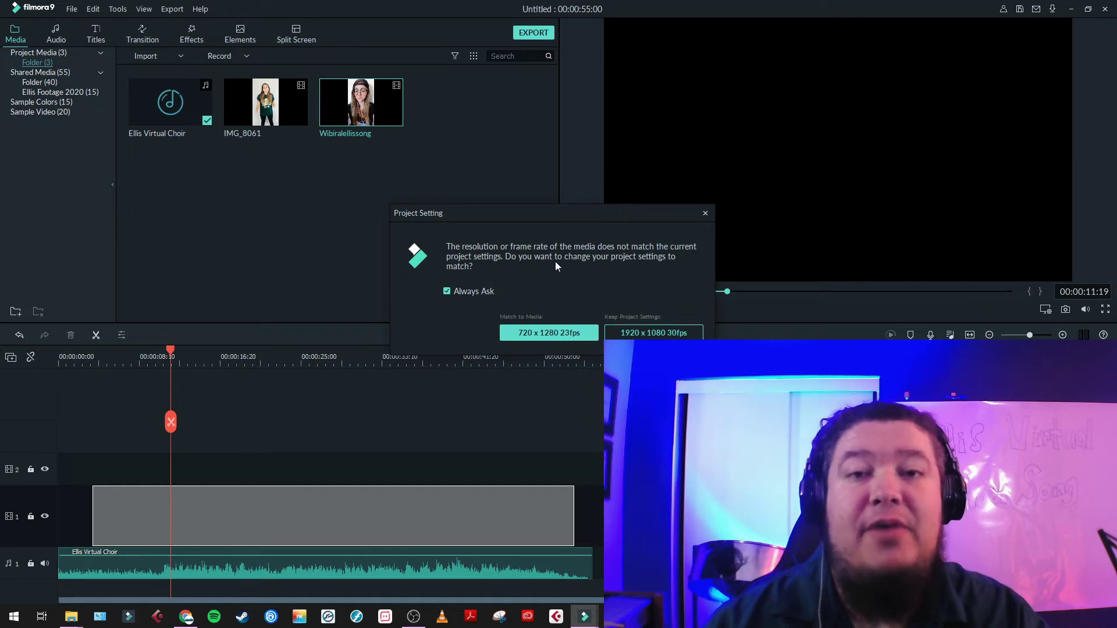
pyautogui.click(650, 332)
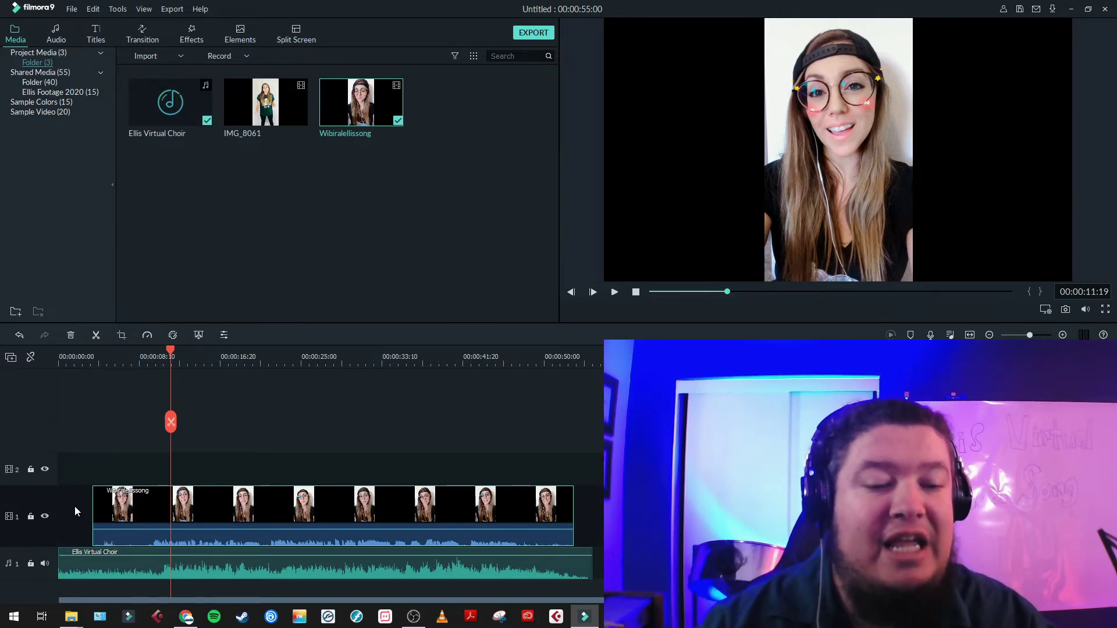
pyautogui.moveTo(93, 509); pyautogui.dragTo(153, 552)
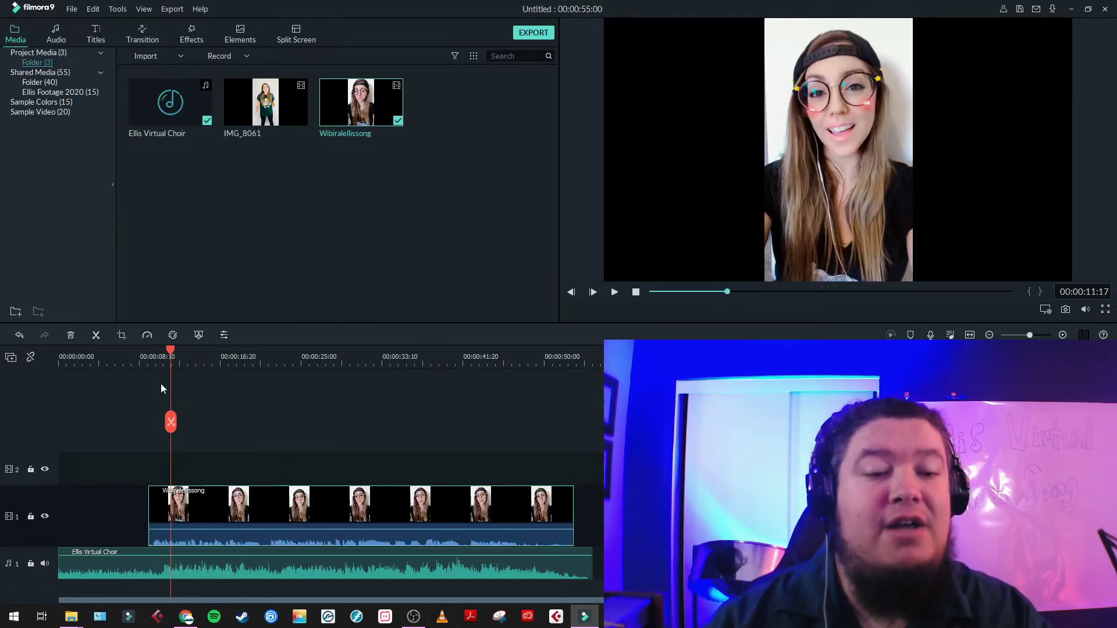
# Position the playhead at 00:00:10:28 and shift the singer's clip so its vocal entrance lines up with the Ellis Virtual Choir waveform.
pyautogui.moveTo(172, 350); pyautogui.dragTo(165, 351)
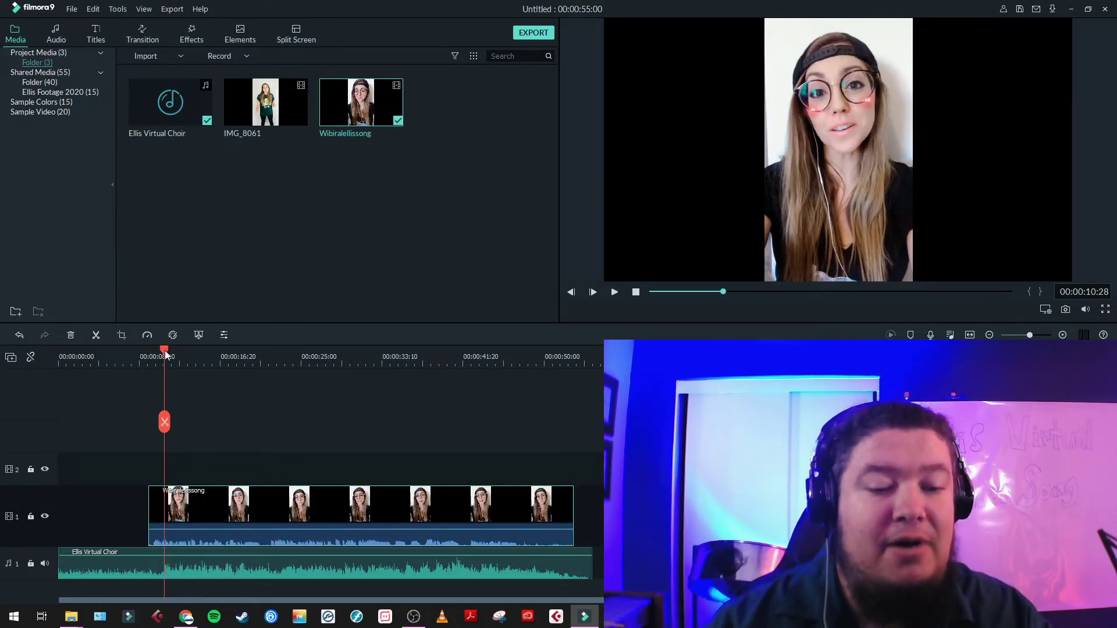
pyautogui.hotkey('ctrl', '=')
pyautogui.hotkey('ctrl', '=')
pyautogui.hotkey('ctrl', '=')
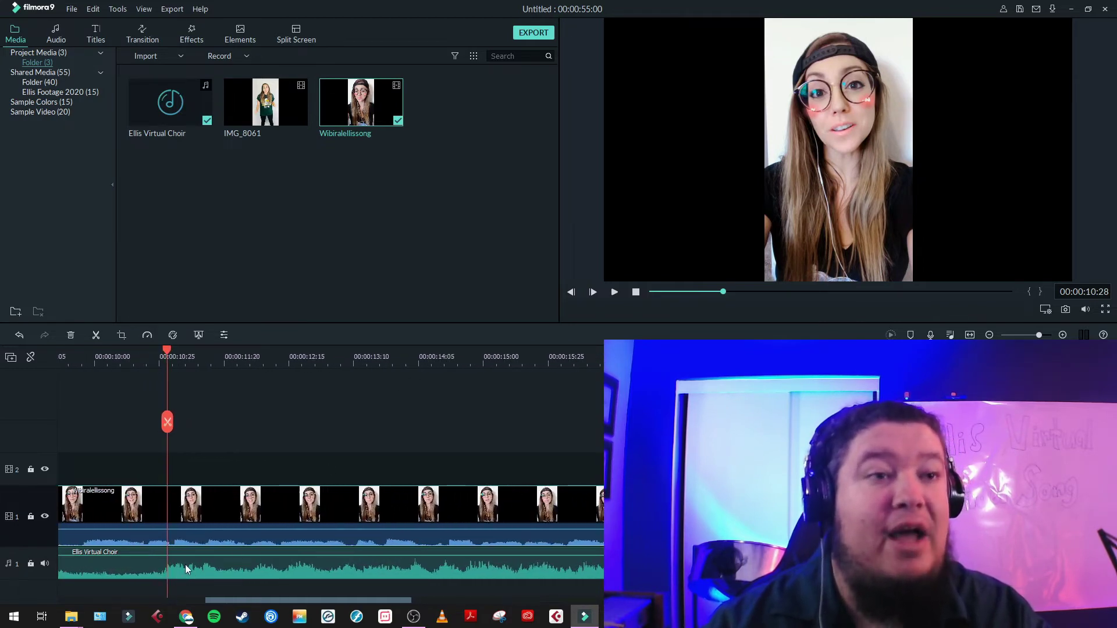
pyautogui.moveTo(224, 505); pyautogui.dragTo(260, 513)
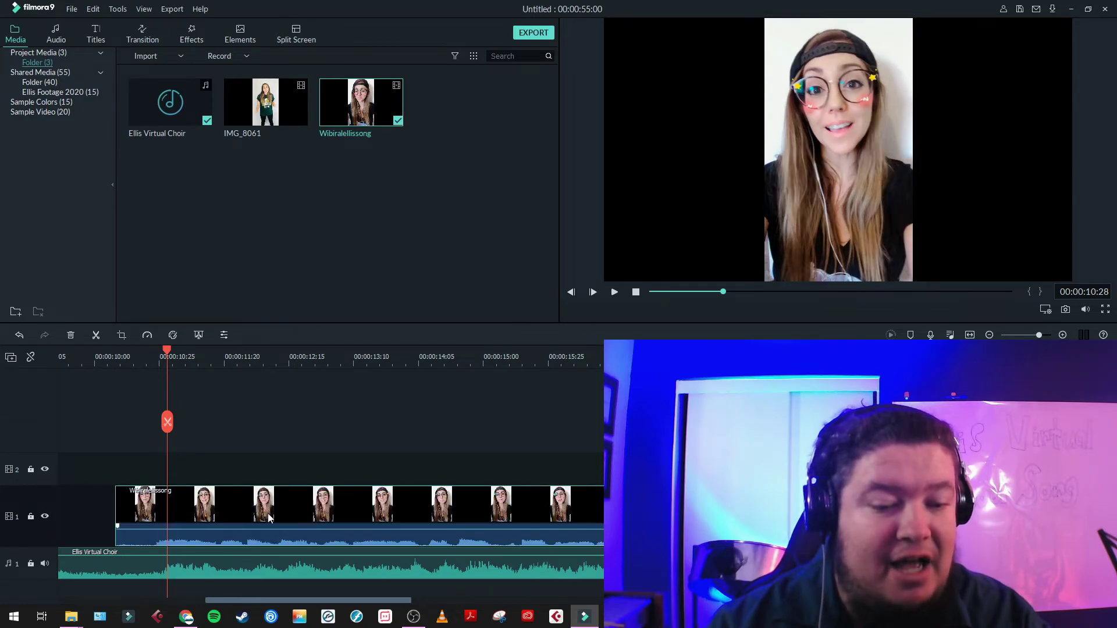
pyautogui.hotkey('ctrl', '=')
pyautogui.hotkey('ctrl', '=')
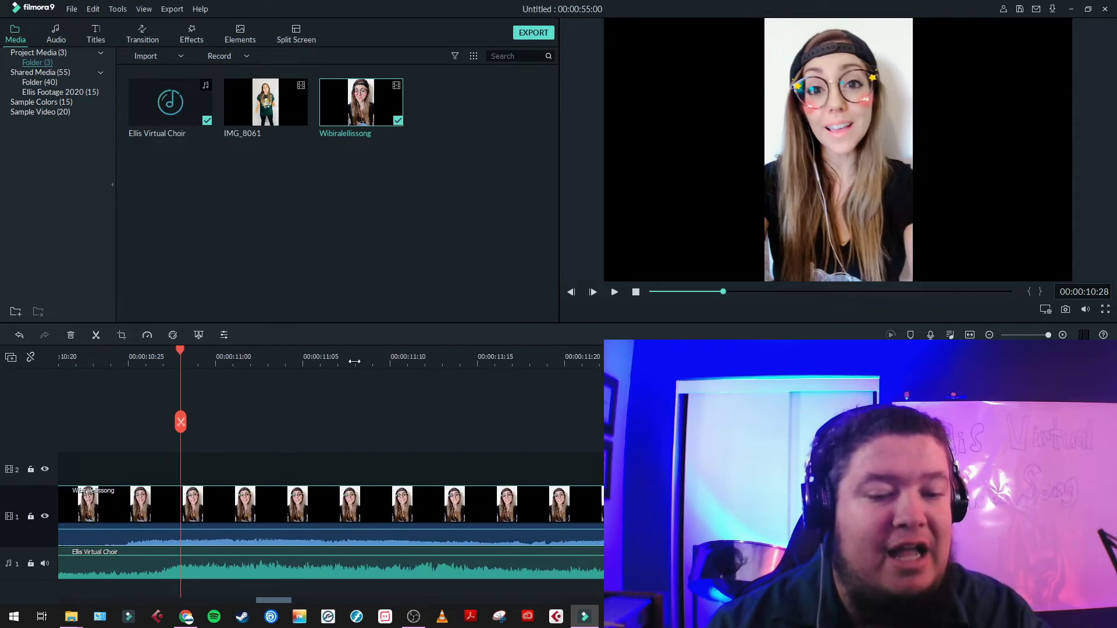
pyautogui.moveTo(236, 508); pyautogui.dragTo(277, 510)
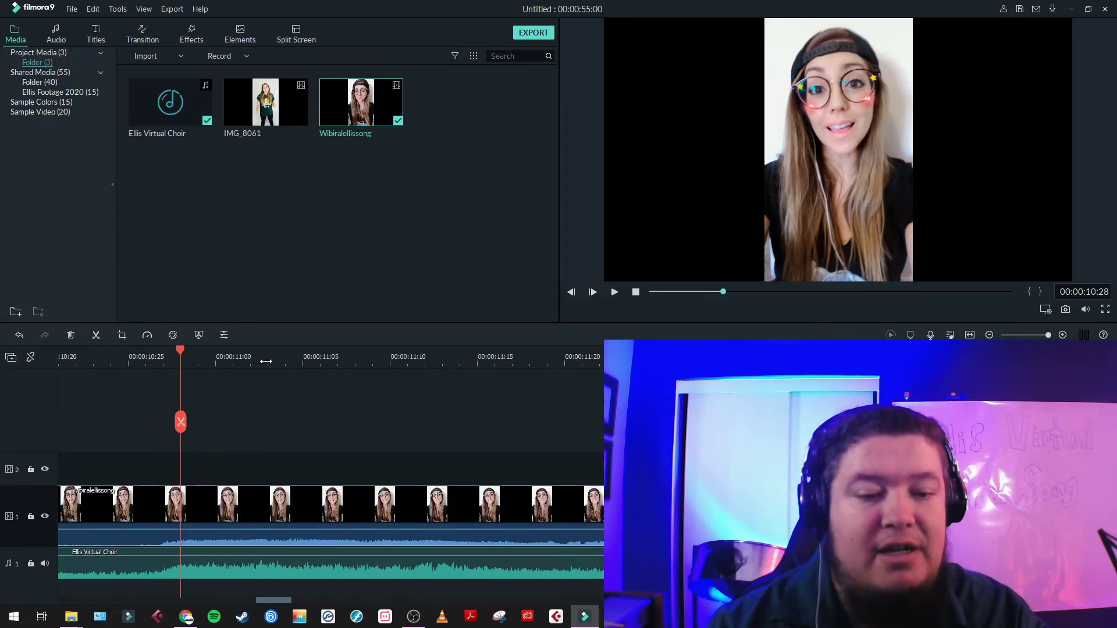
# Play the timeline from 00:00:10:28 to check the singer's video against the Ellis Virtual Choir audio.
pyautogui.hotkey('ctrl', '-')
pyautogui.hotkey('ctrl', '-')
pyautogui.hotkey('ctrl', '-')
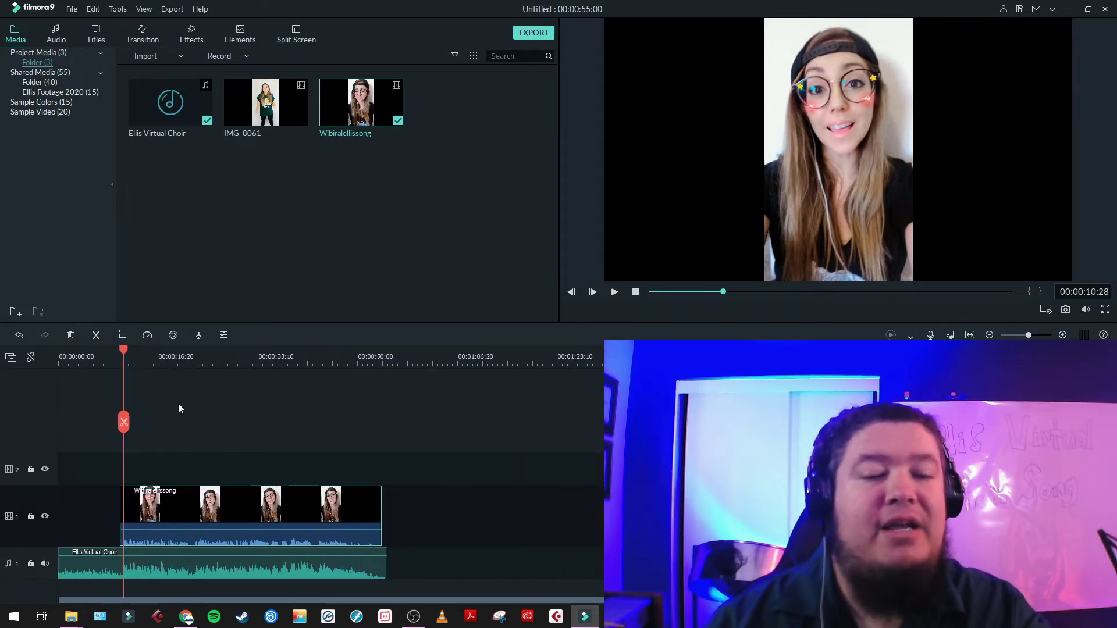
pyautogui.press('space')
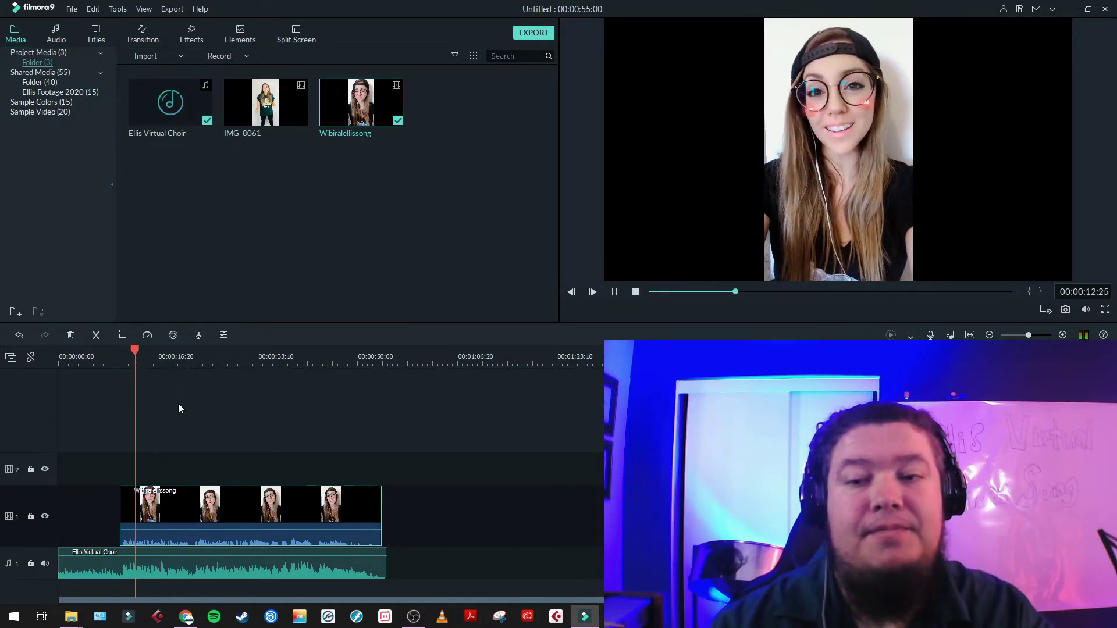
# Mute the Wibiralellissong clip and play it from 00:00:10:14 against the Ellis Virtual Choir audio.
pyautogui.press('space')
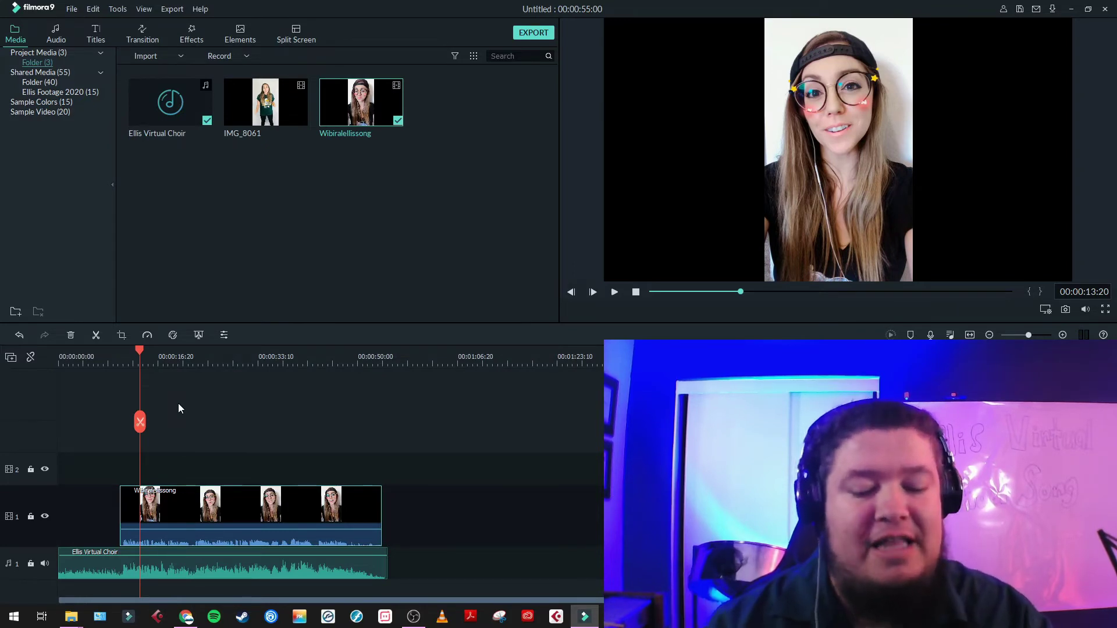
pyautogui.rightClick(175, 492)
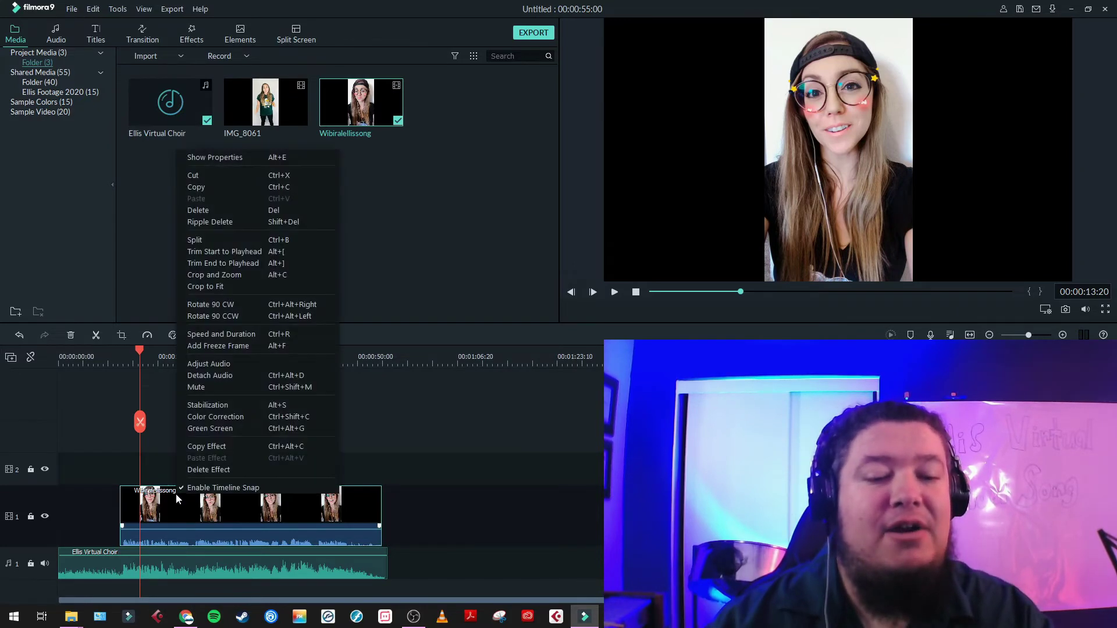
pyautogui.click(230, 389)
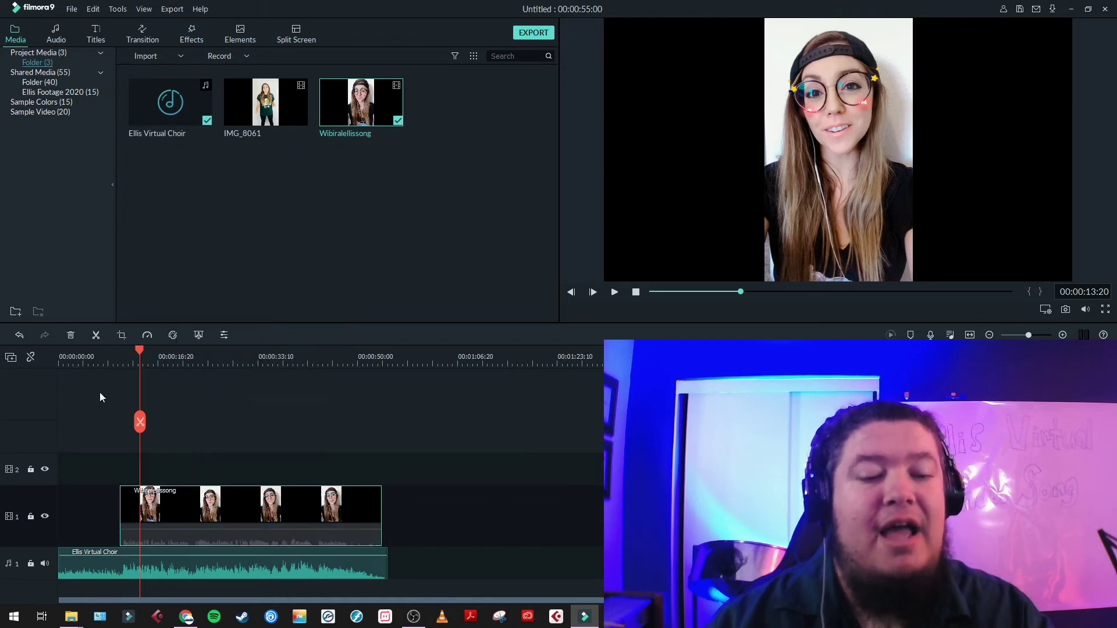
pyautogui.click(120, 363)
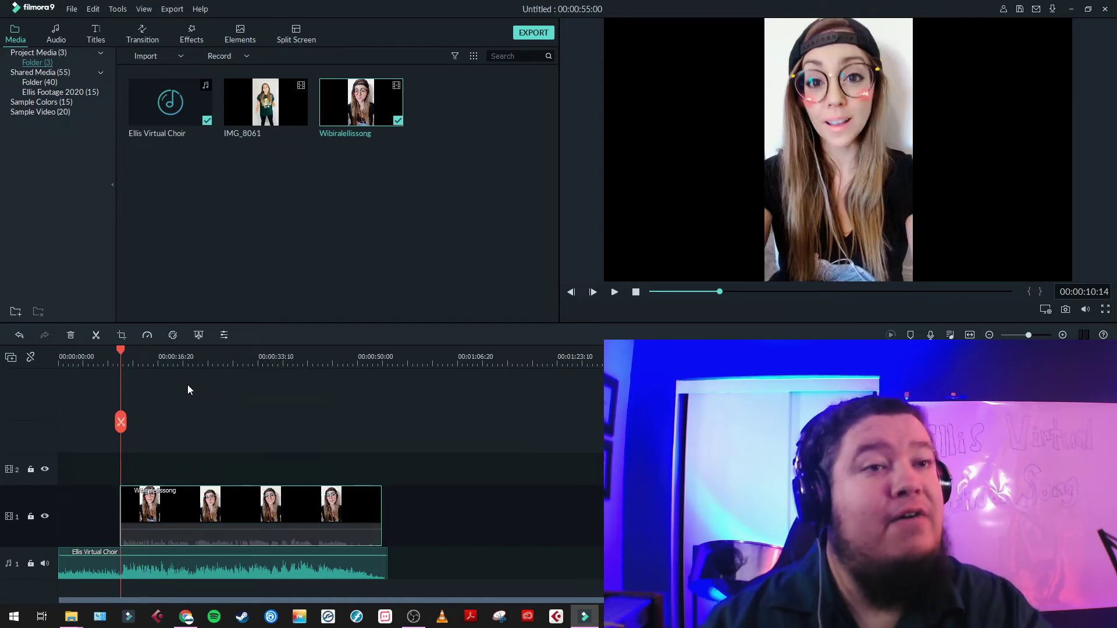
pyautogui.press('space')
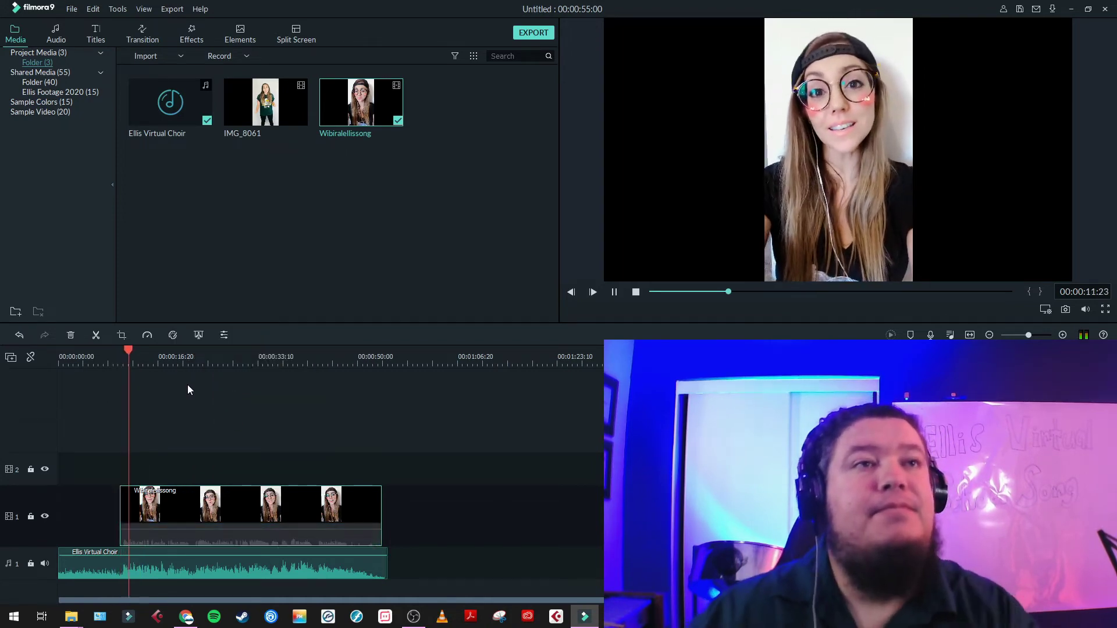
pyautogui.press('space')
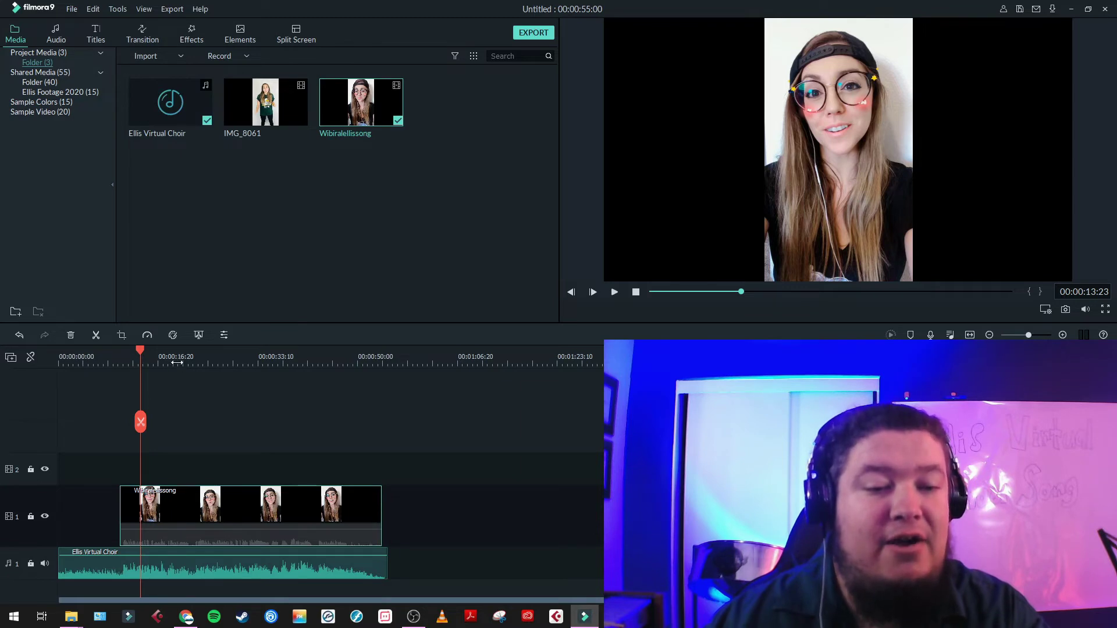
# Trim the end of the Wibiralellissong clip to just past 14 seconds and play the shortened section.
pyautogui.hotkey('ctrl', '+')
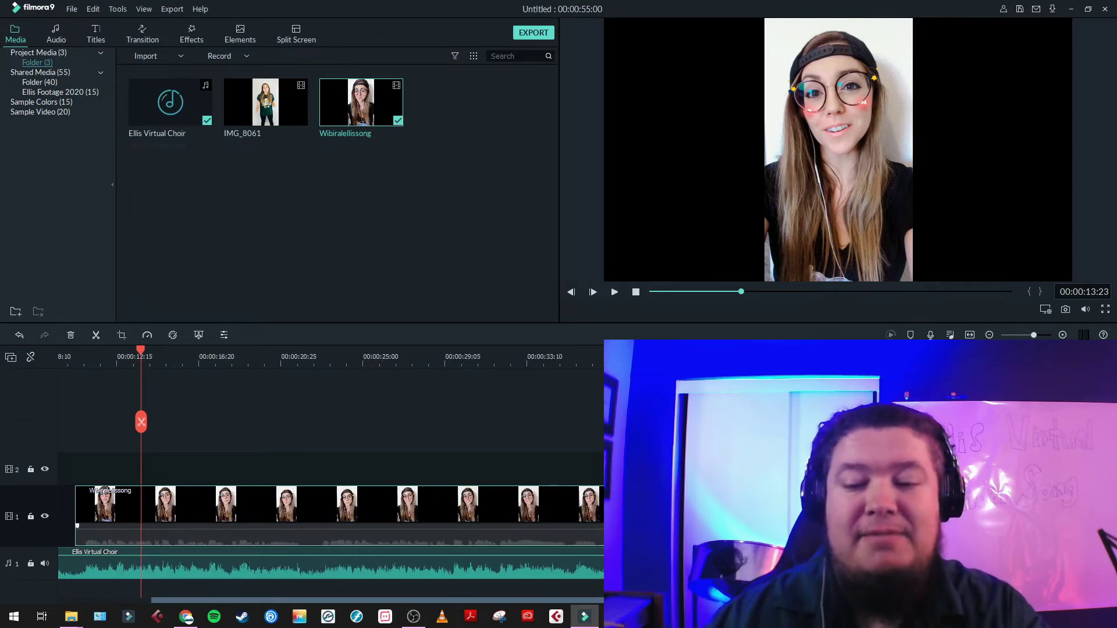
pyautogui.moveTo(604, 515); pyautogui.dragTo(152, 563)
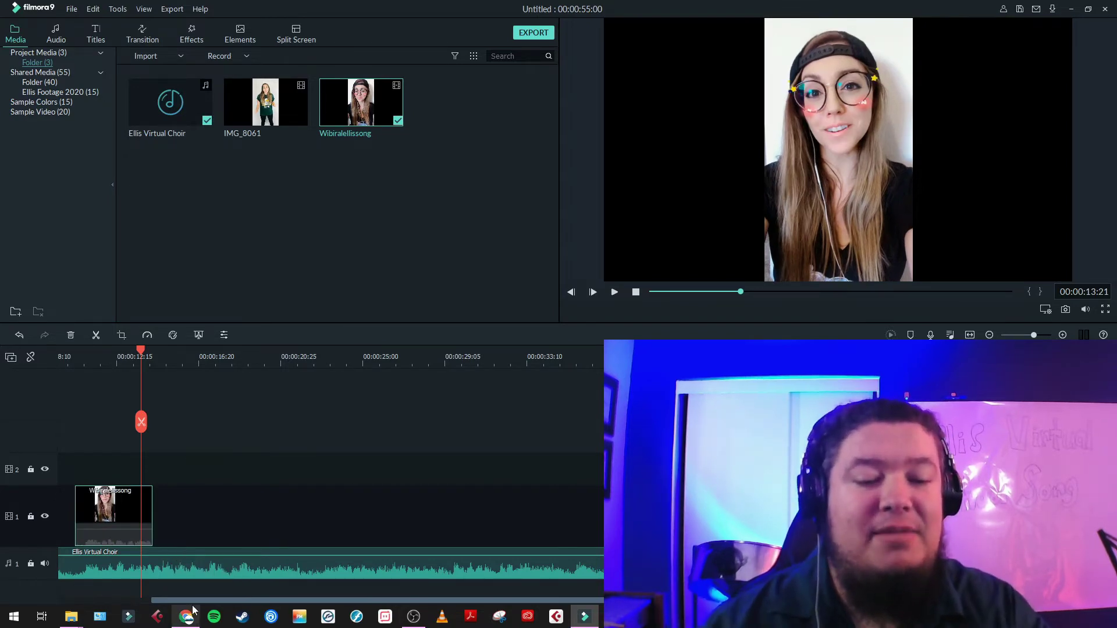
pyautogui.scroll(3, 147, 349)
pyautogui.click(141, 358)
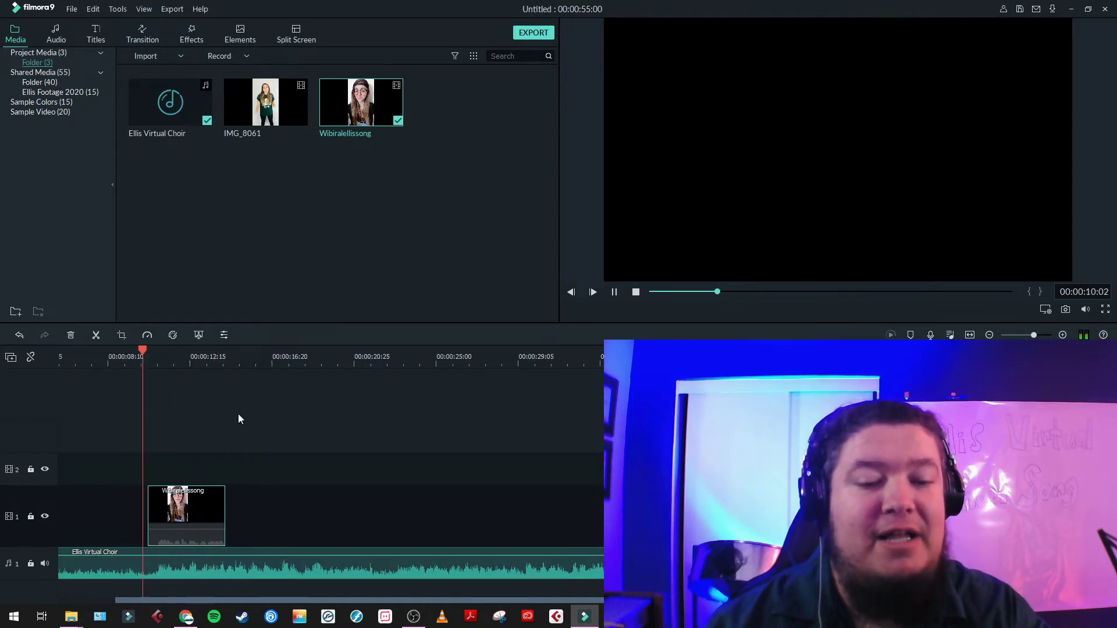
pyautogui.press('space')
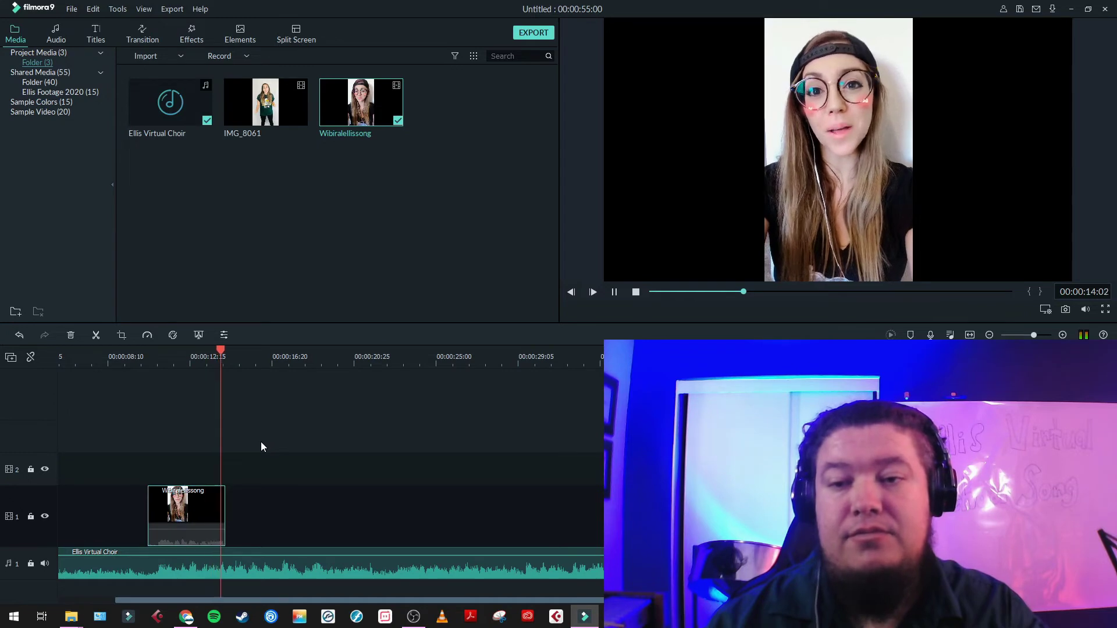
pyautogui.press('space')
# Fine-trim the end of the Wibiralellissong clip to about 00:00:14:01.
pyautogui.click(210, 366)
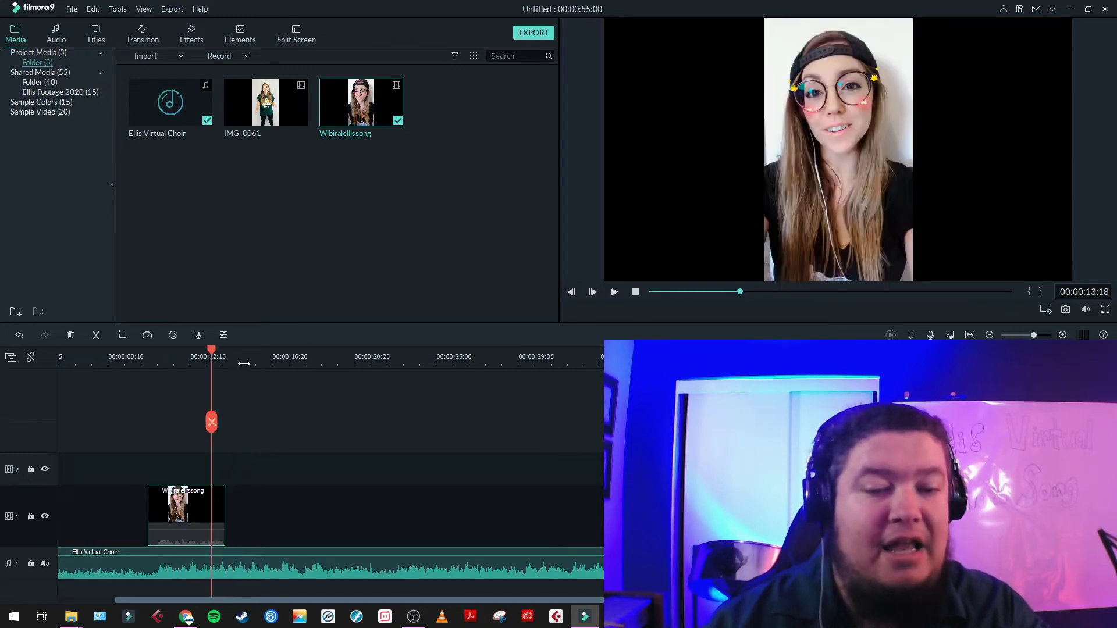
pyautogui.scroll(4, 339, 516)
pyautogui.moveTo(329, 516); pyautogui.dragTo(285, 520)
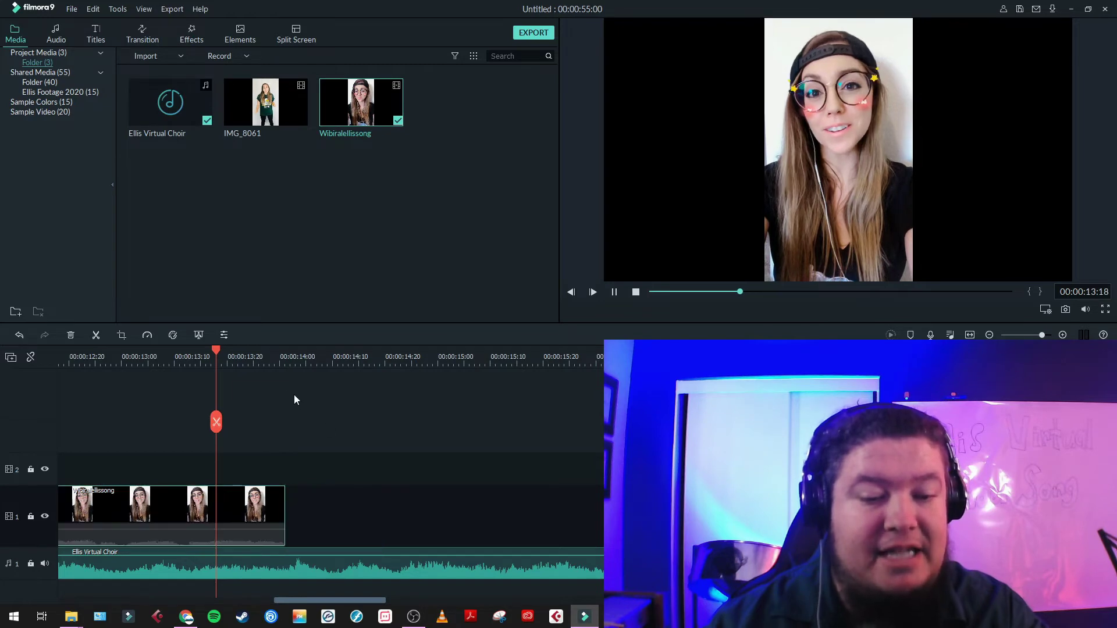
pyautogui.press('space')
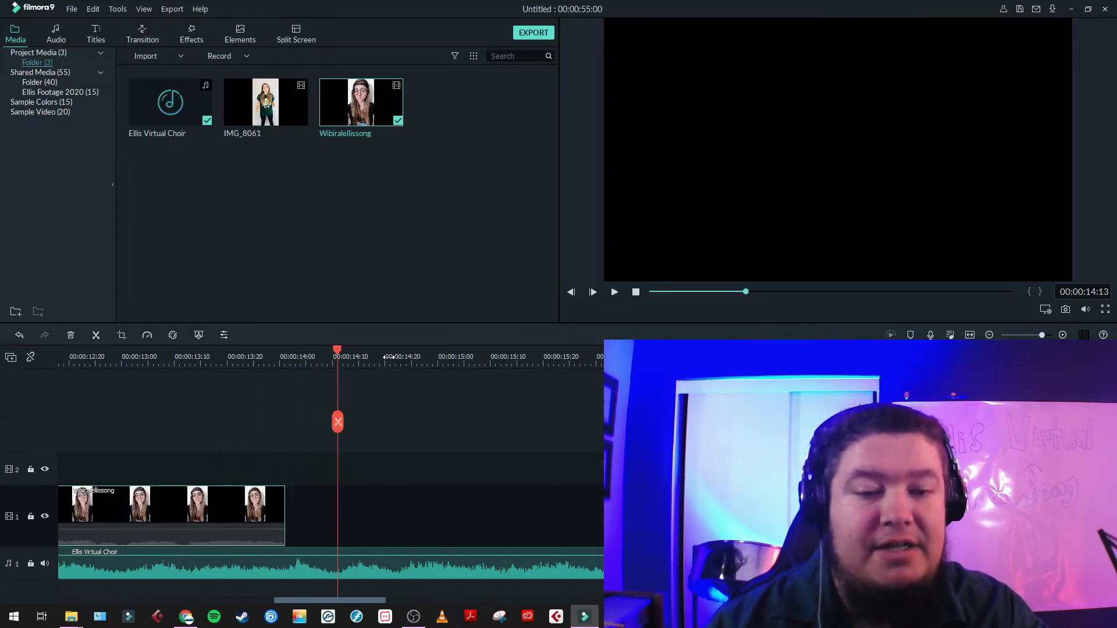
pyautogui.scroll(-5, 389, 357)
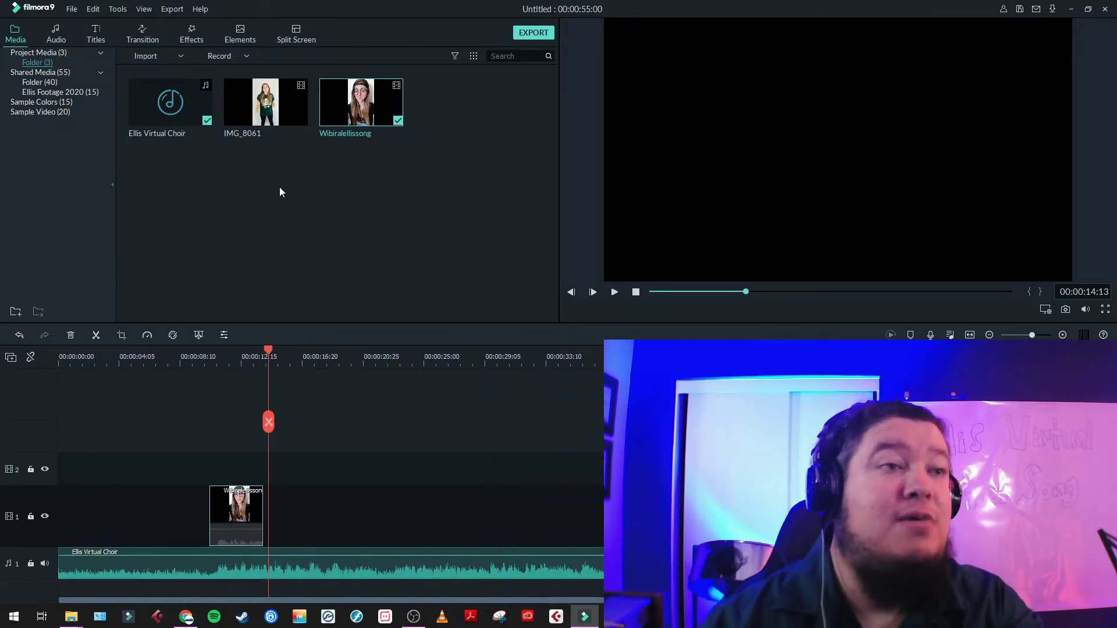
# Place IMG_8061 on video track 2 and shift it so its vocal entrance lines up with the Ellis Virtual Choir waveform near 00:00:11:00.
pyautogui.moveTo(281, 102); pyautogui.dragTo(77, 463)
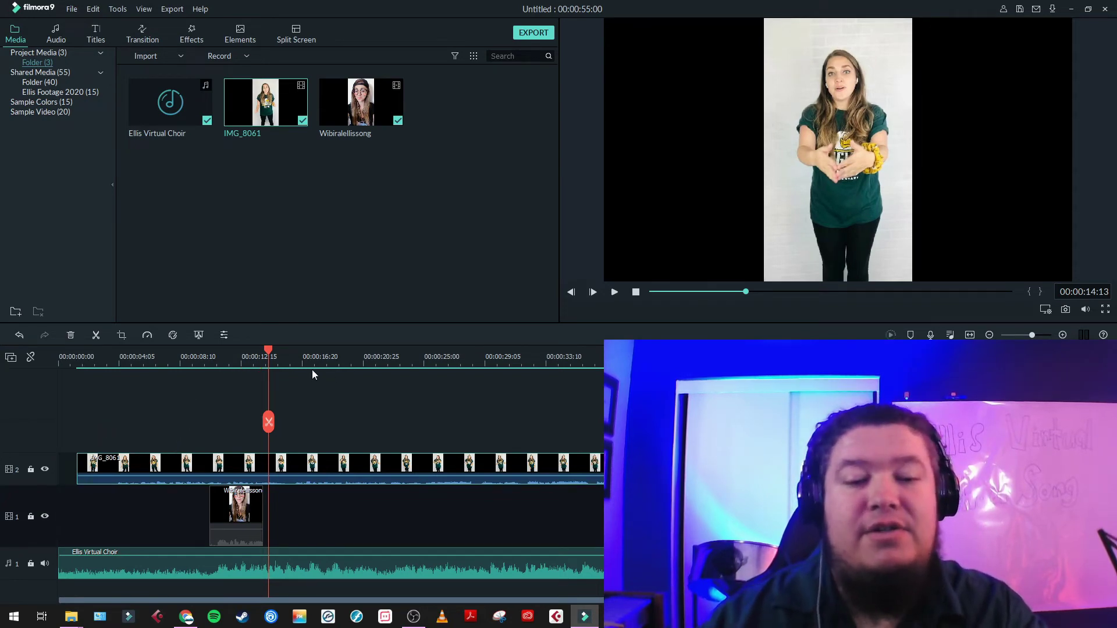
pyautogui.moveTo(267, 357); pyautogui.dragTo(153, 364)
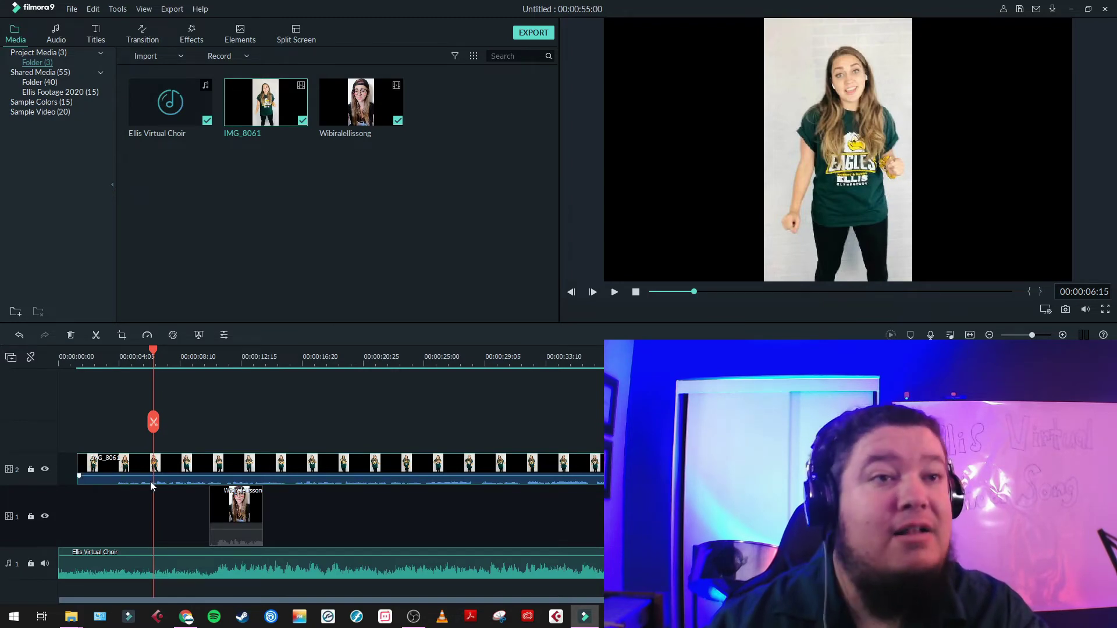
pyautogui.moveTo(241, 476)
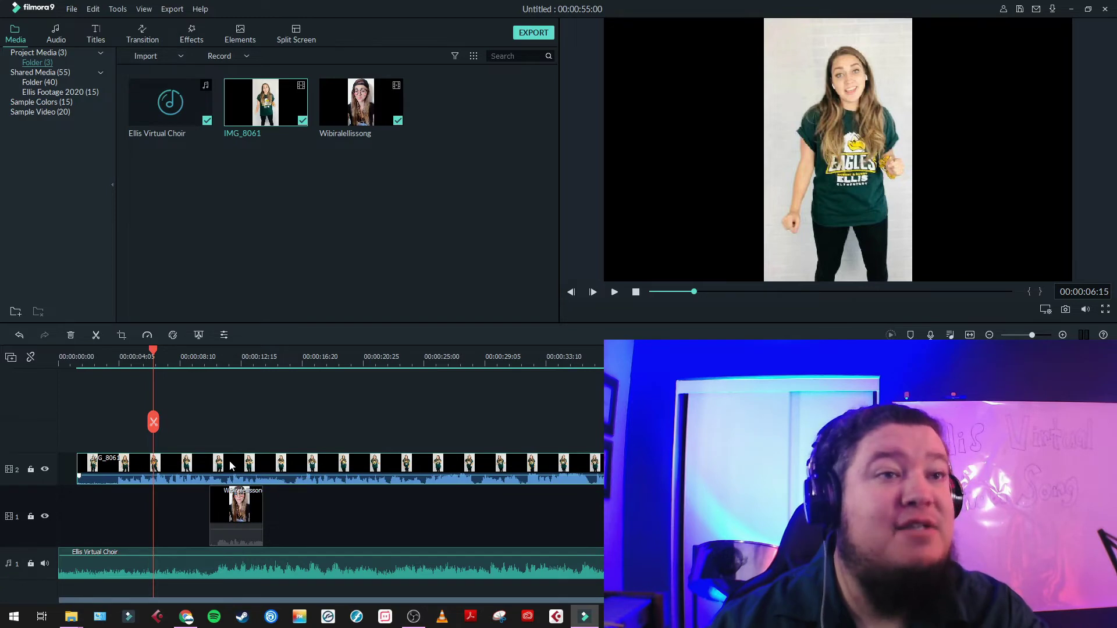
pyautogui.moveTo(217, 463); pyautogui.dragTo(285, 463)
pyautogui.click(220, 359)
pyautogui.scroll(5, 285, 463)
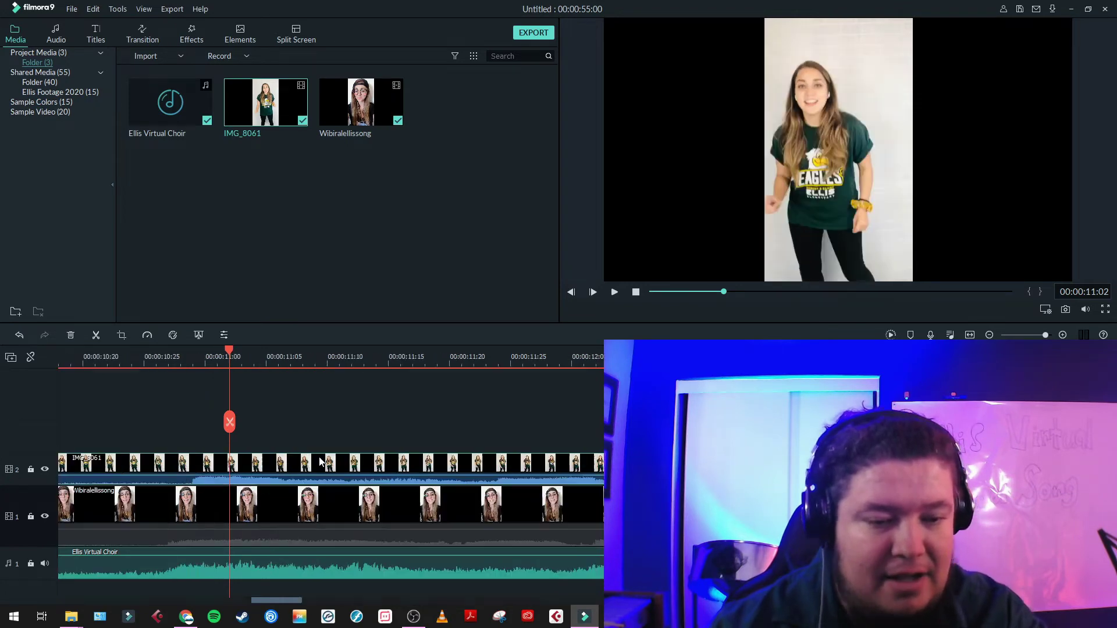
pyautogui.scroll(-3, 405, 361)
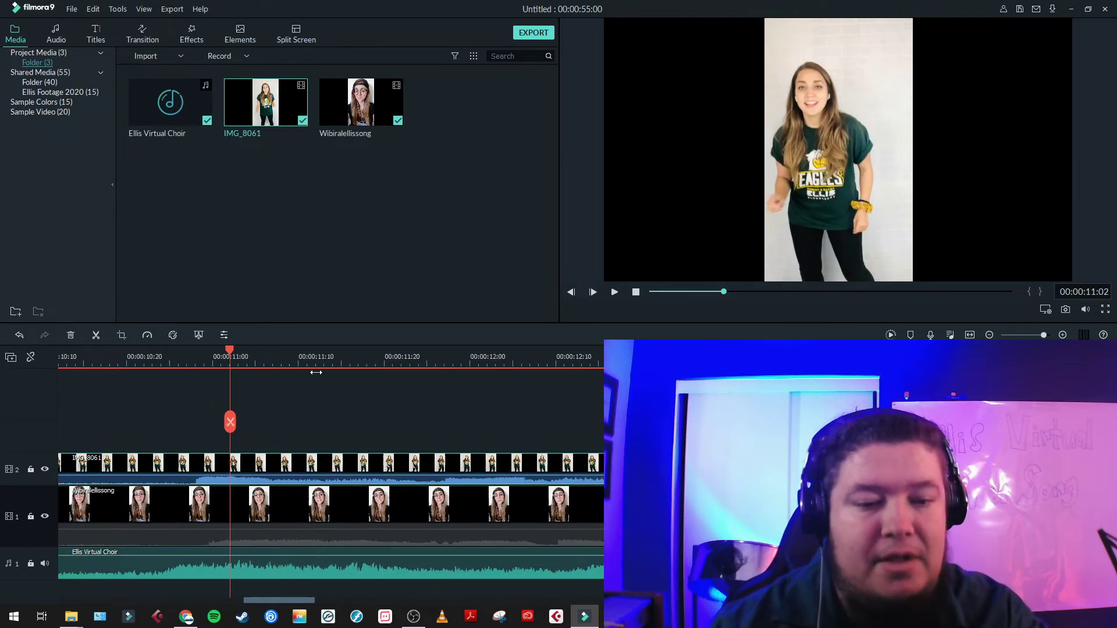
pyautogui.scroll(-3, 236, 375)
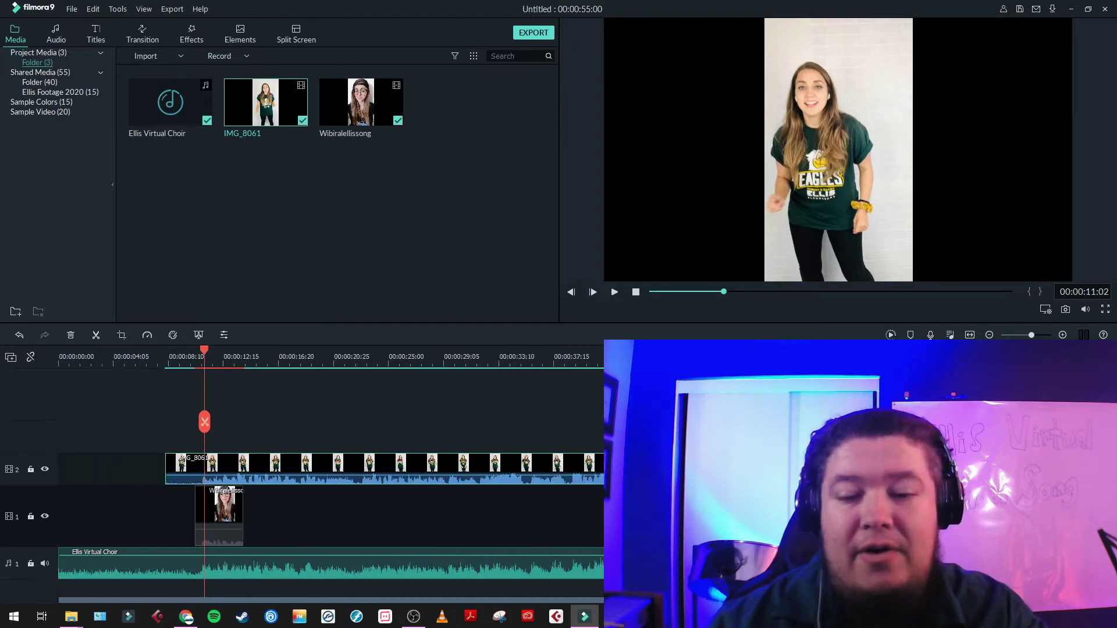
# Trim both ends of IMG_8061 to match the Wibiralellissong clip below and play the overlapping section.
pyautogui.moveTo(602, 469); pyautogui.dragTo(244, 474)
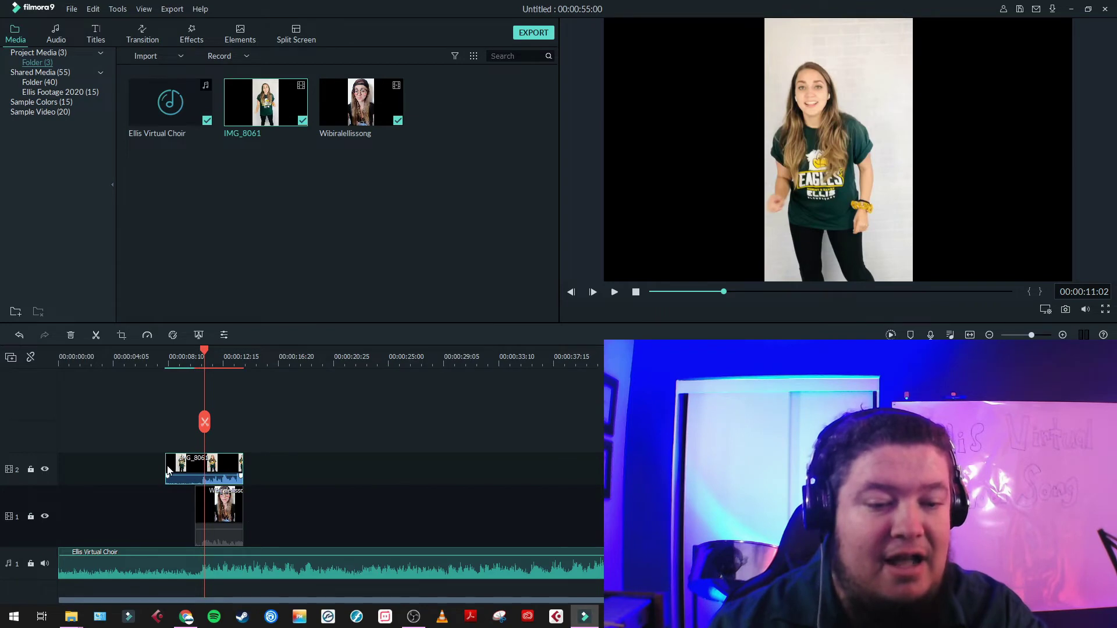
pyautogui.moveTo(167, 470); pyautogui.dragTo(195, 472)
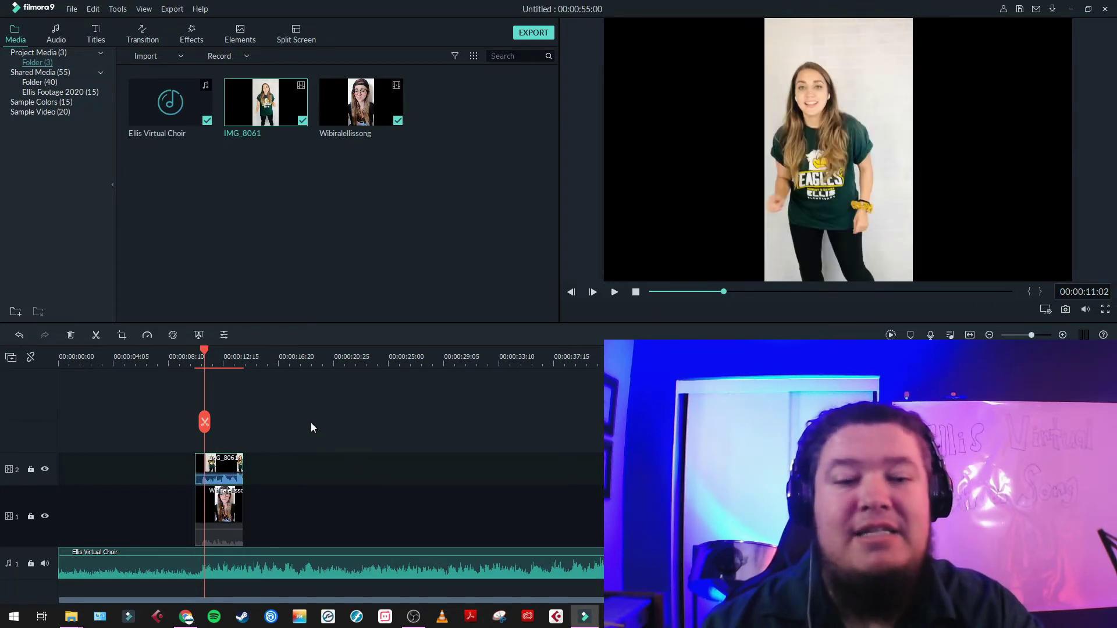
pyautogui.click(195, 364)
pyautogui.press('space')
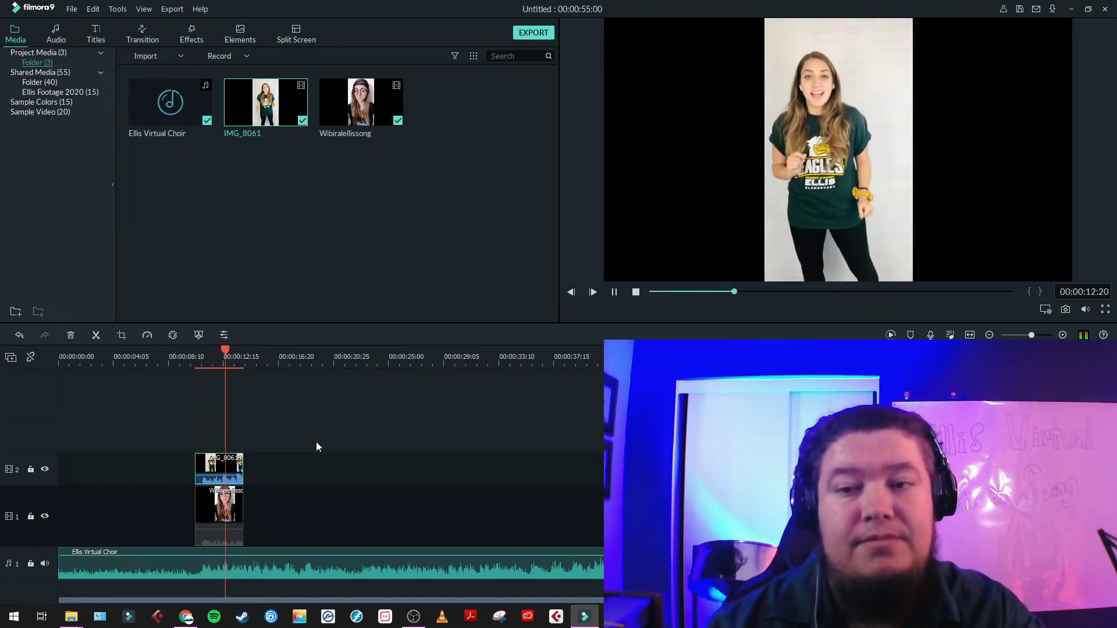
# Mute IMG_8061 and, with the playhead at 00:00:11:27, move its picture to the left edge of the frame beside the other singer.
pyautogui.click(241, 462)
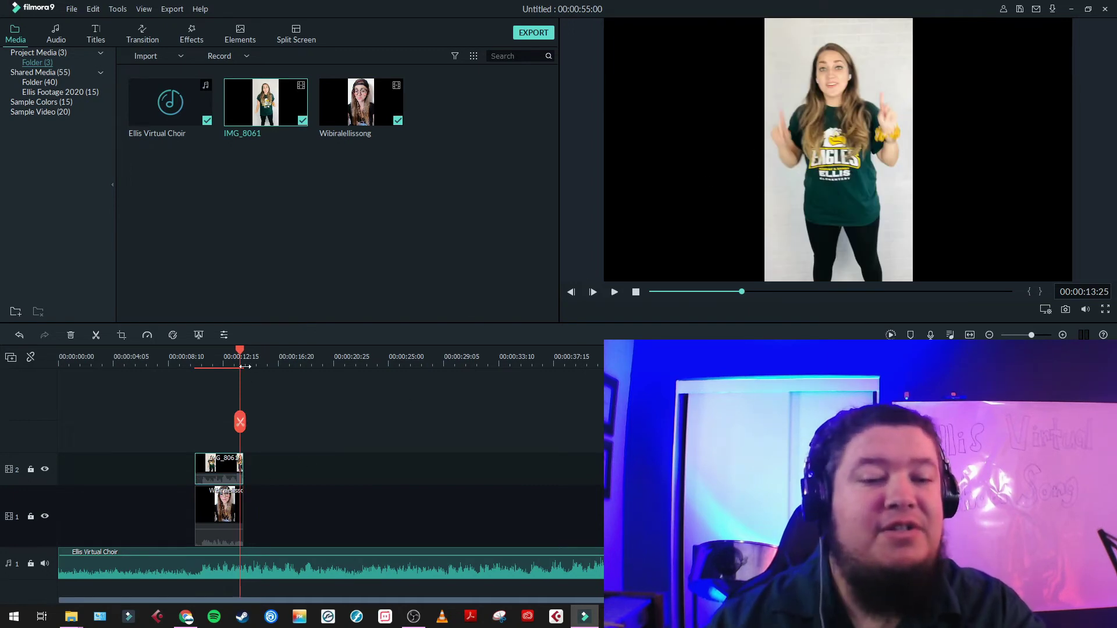
pyautogui.click(215, 361)
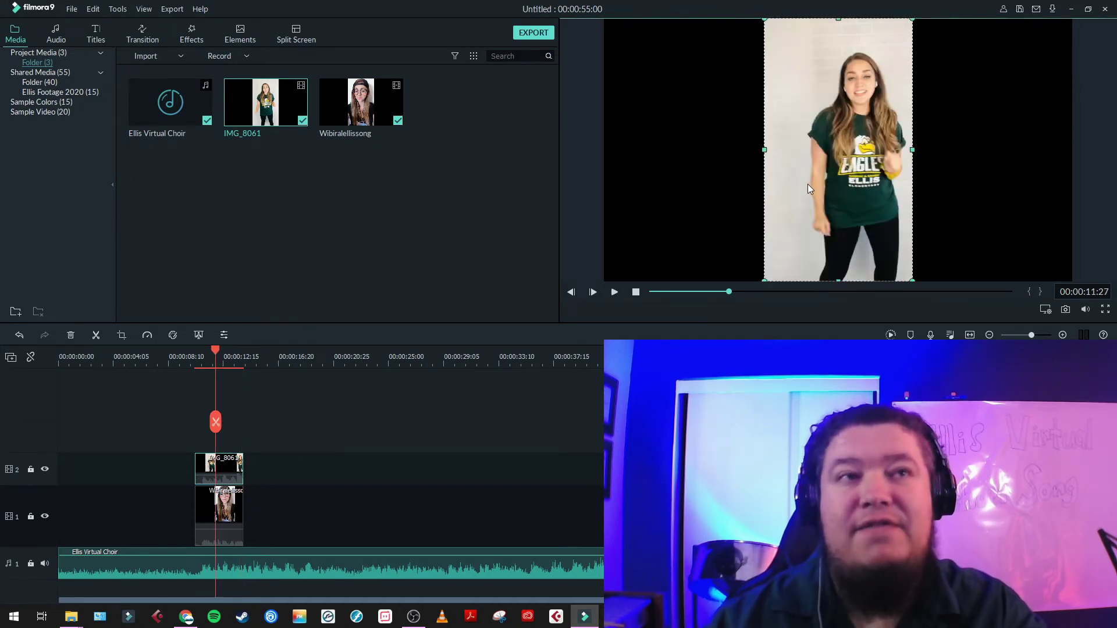
pyautogui.moveTo(808, 184); pyautogui.dragTo(658, 188)
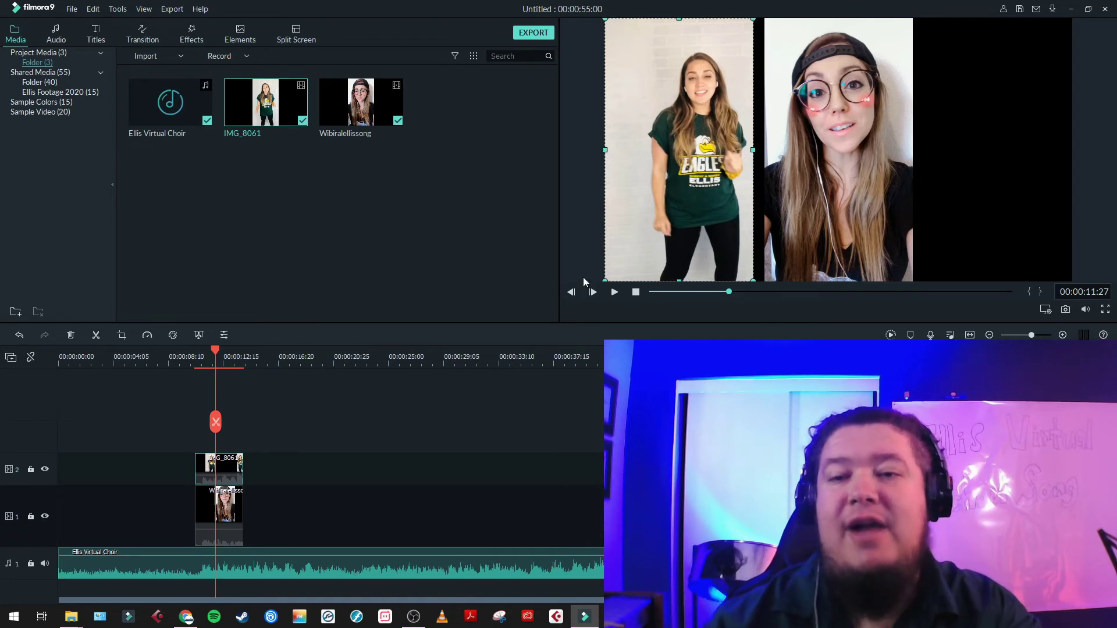
# Play the timeline from 00:00:09:24 to check both singers' videos side by side against the choir audio.
pyautogui.click(188, 365)
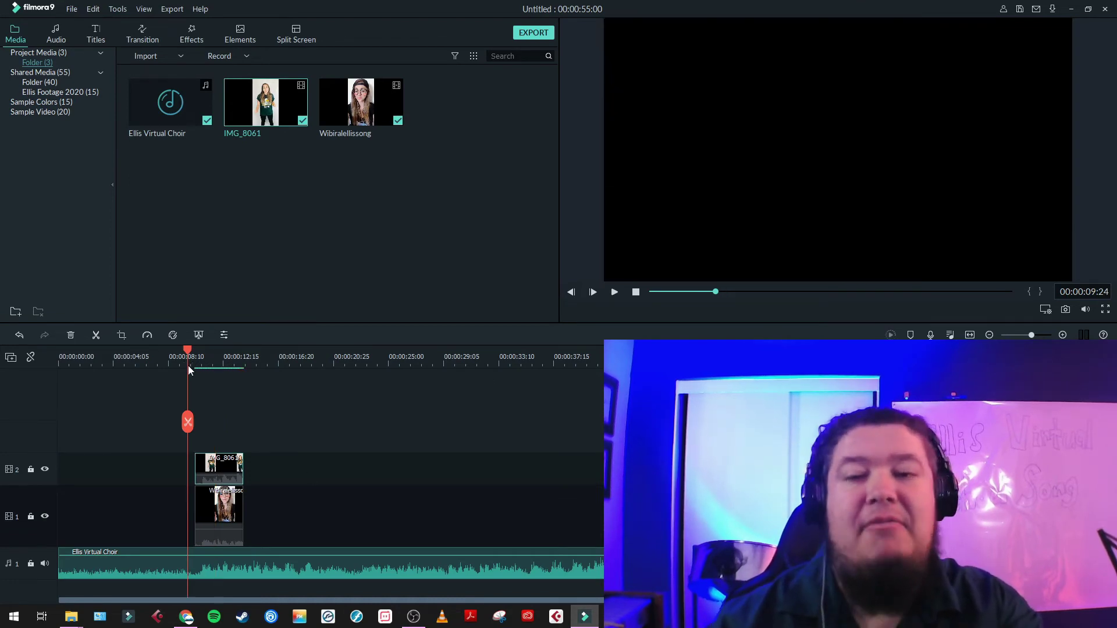
pyautogui.press('space')
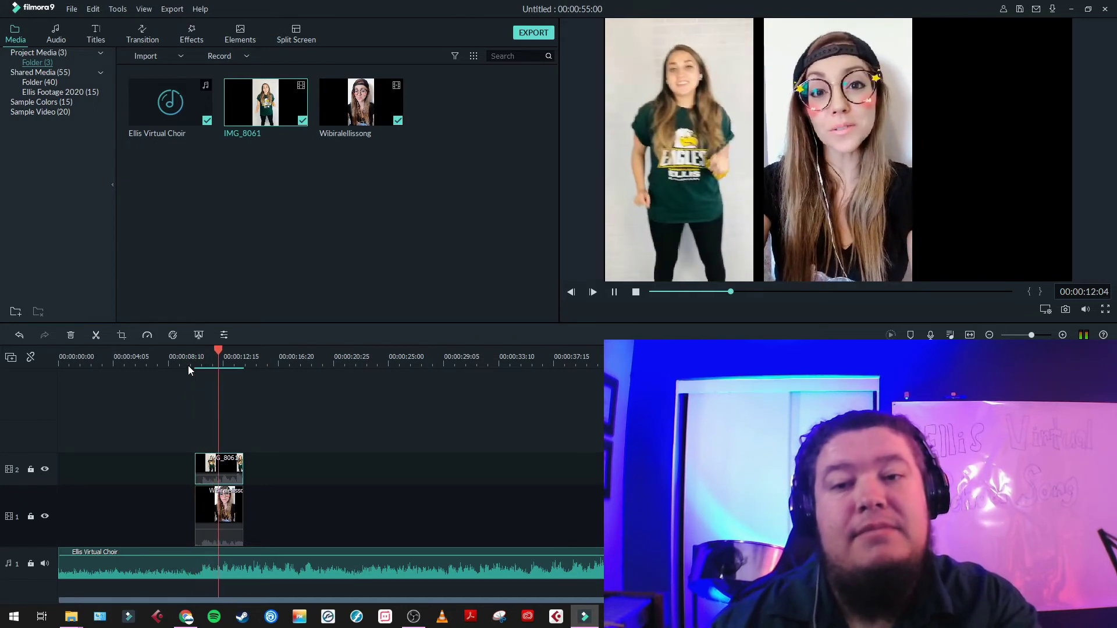
pyautogui.press('space')
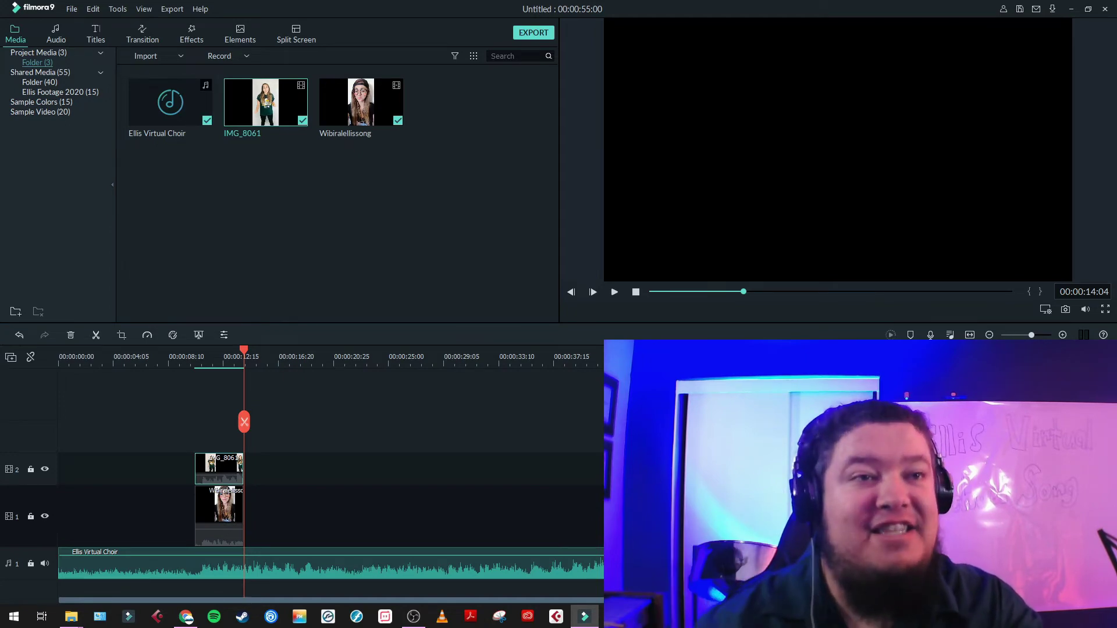
# Crop IMG_8061 with a custom ratio to 720 x 603, framing the singer's head and upper body.
pyautogui.rightClick(229, 464)
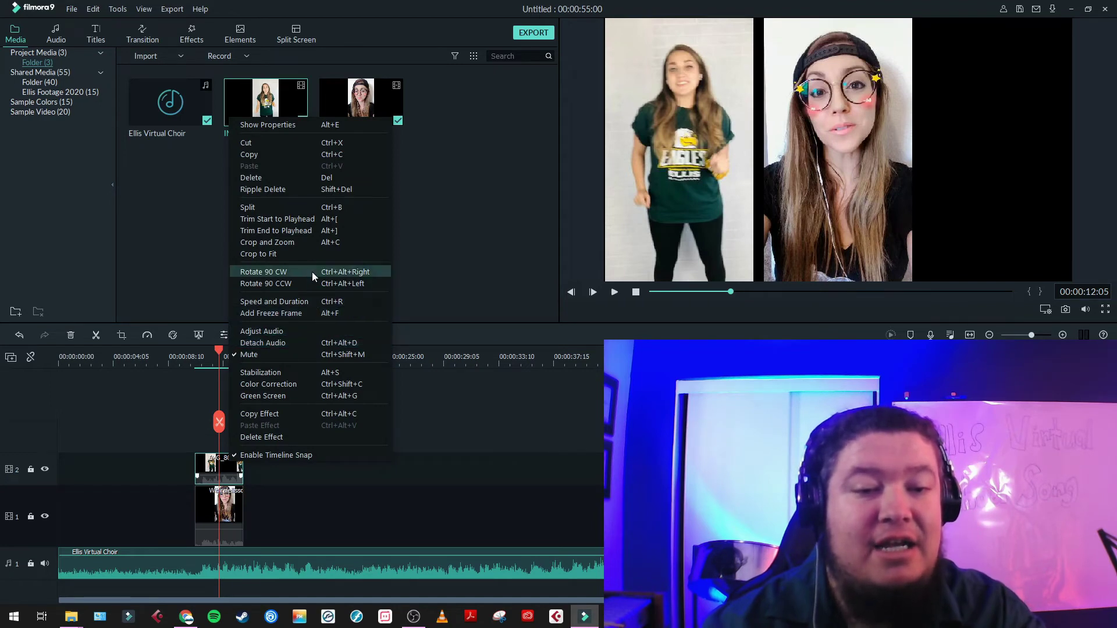
pyautogui.click(312, 243)
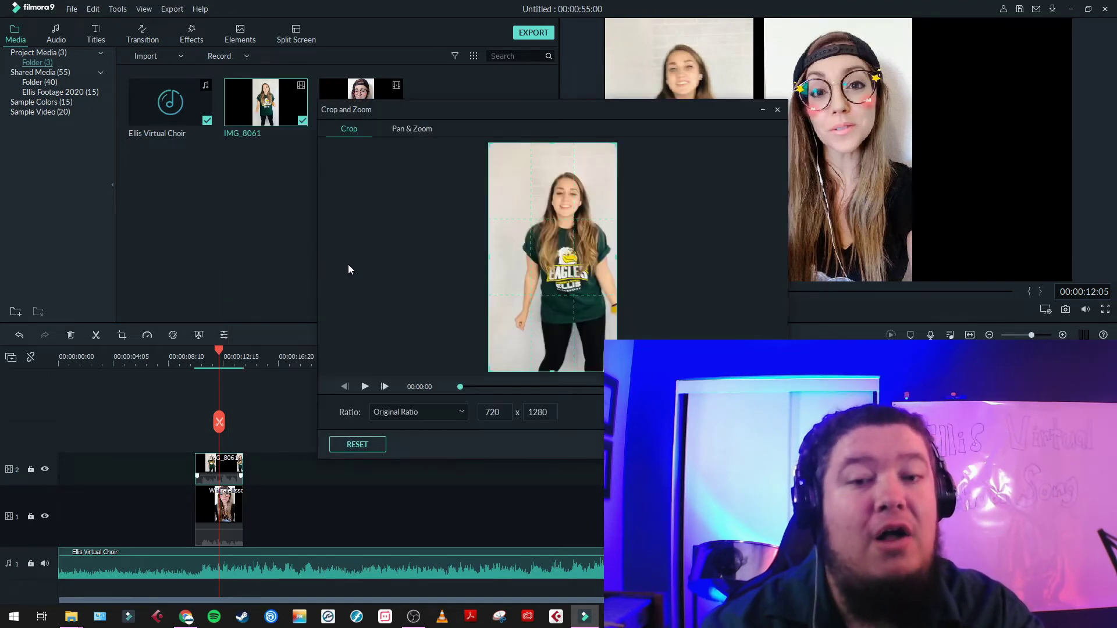
pyautogui.click(400, 410)
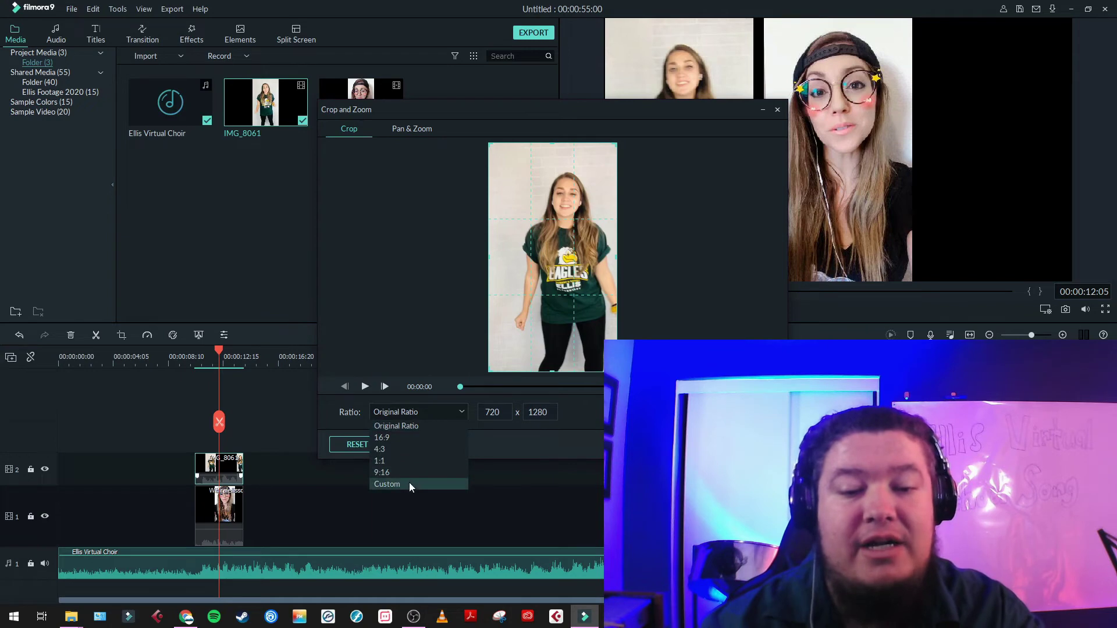
pyautogui.click(409, 483)
pyautogui.moveTo(617, 371); pyautogui.dragTo(614, 273)
pyautogui.moveTo(613, 145); pyautogui.dragTo(632, 167)
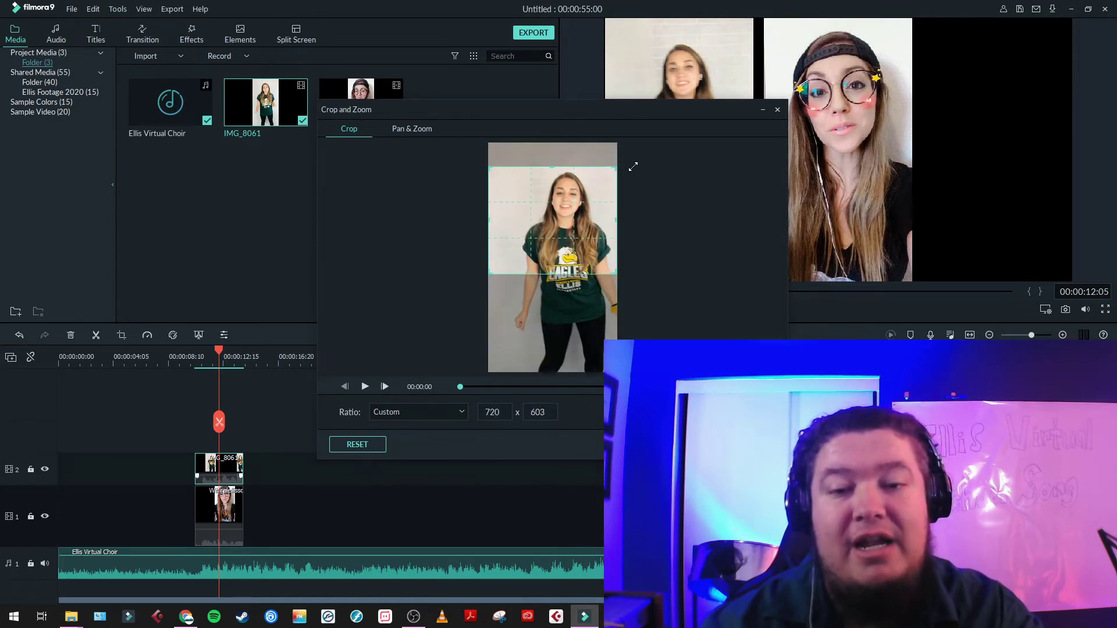
pyautogui.click(714, 444)
# Place the cropped IMG_8061 picture small in the frame's upper-left corner and play both clips from their start.
pyautogui.moveTo(838, 105); pyautogui.dragTo(638, 24)
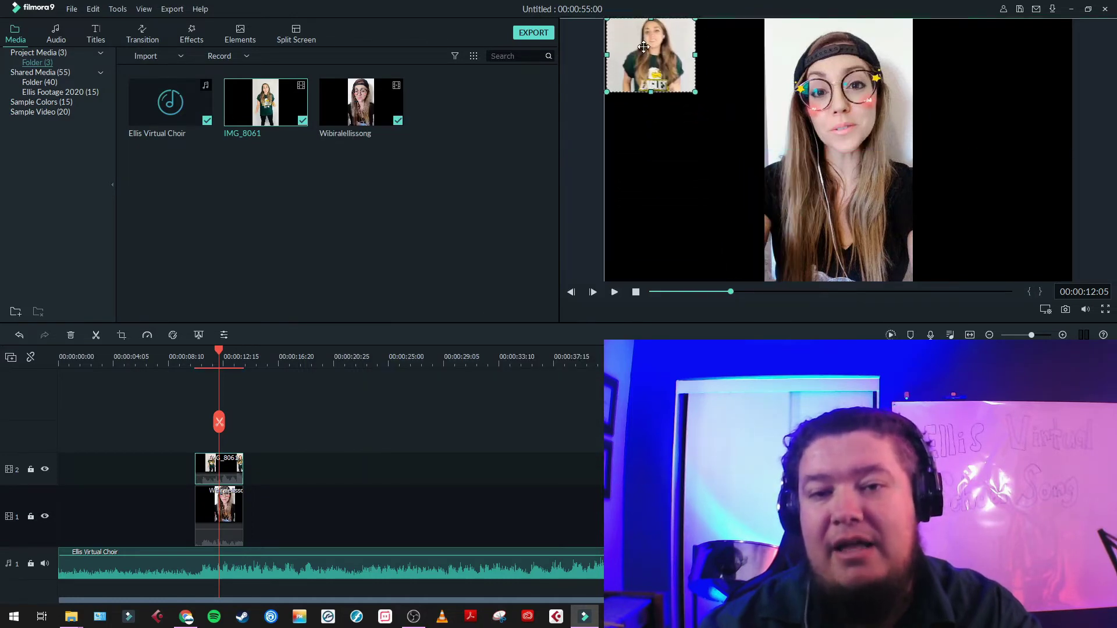
pyautogui.click(194, 354)
pyautogui.press('space')
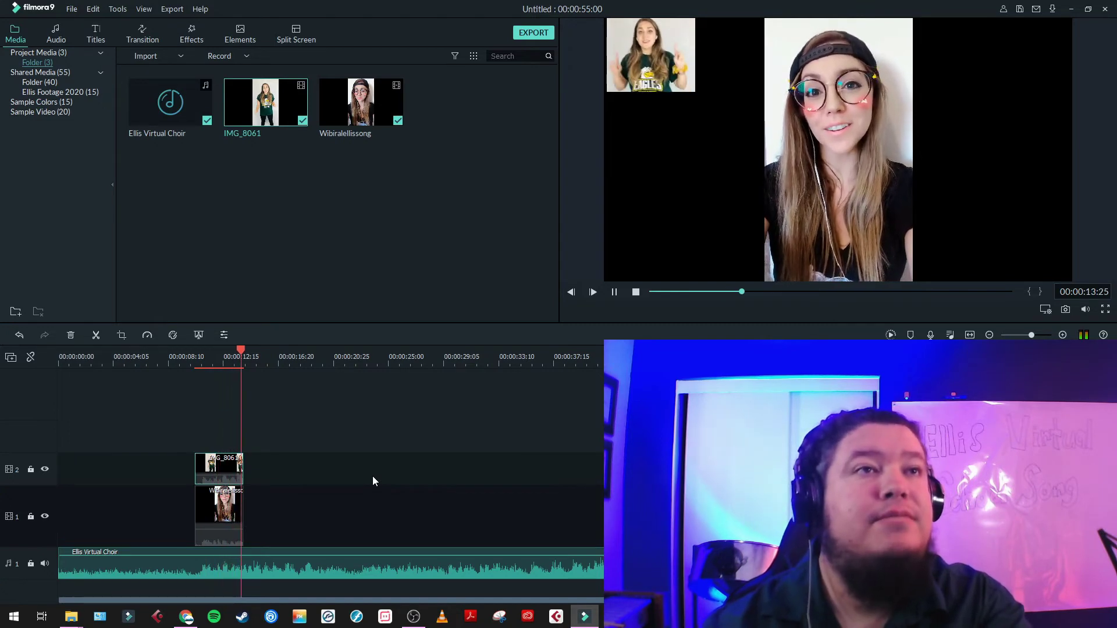
# Stop playback and add IMG_3410 on a new video track above the other two singers, starting slightly before their clips.
pyautogui.press('space')
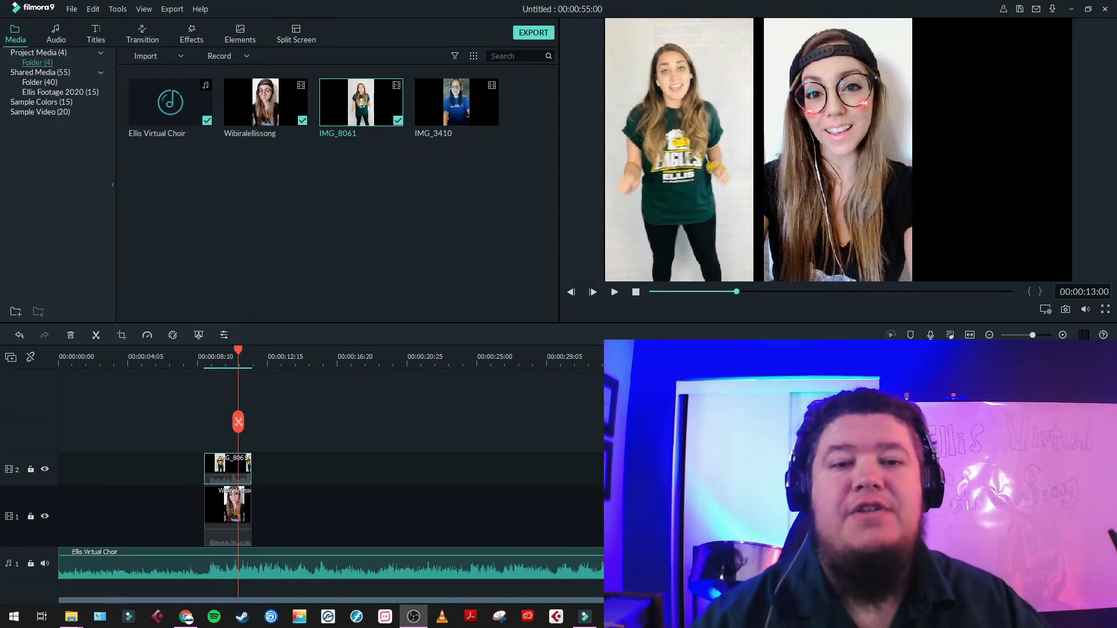
pyautogui.moveTo(487, 111); pyautogui.dragTo(189, 444)
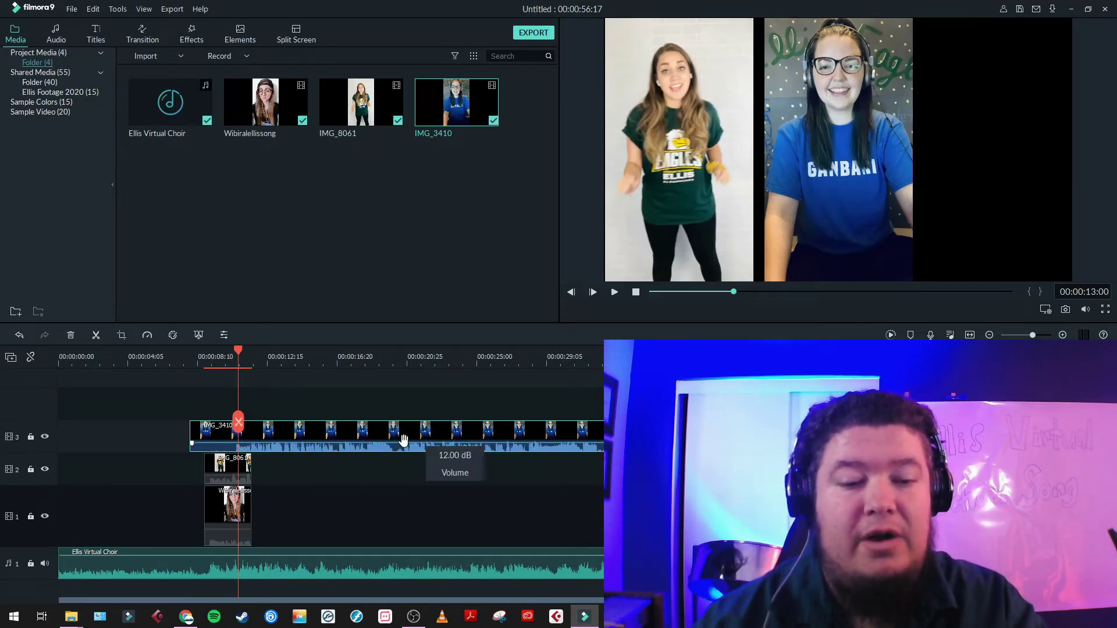
pyautogui.moveTo(288, 440); pyautogui.dragTo(275, 439)
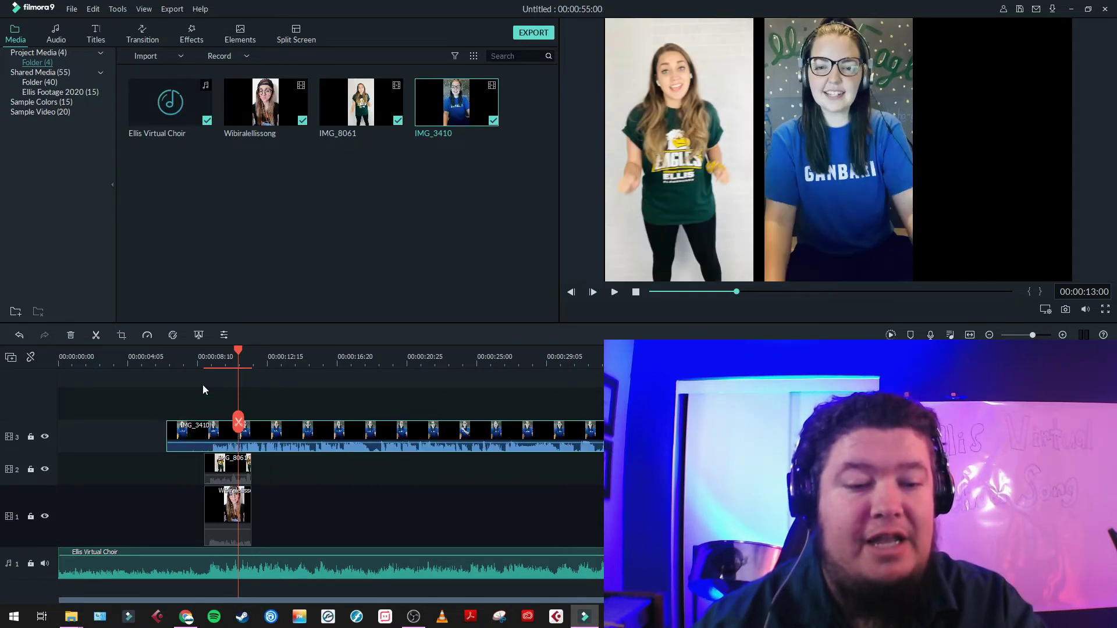
# Shift IMG_3410 earlier so its waveform lines up with the Ellis Virtual Choir audio, and play from 00:00:10:20 to check the sync.
pyautogui.click(205, 359)
pyautogui.scroll(3, 365, 363)
pyautogui.scroll(2, 365, 364)
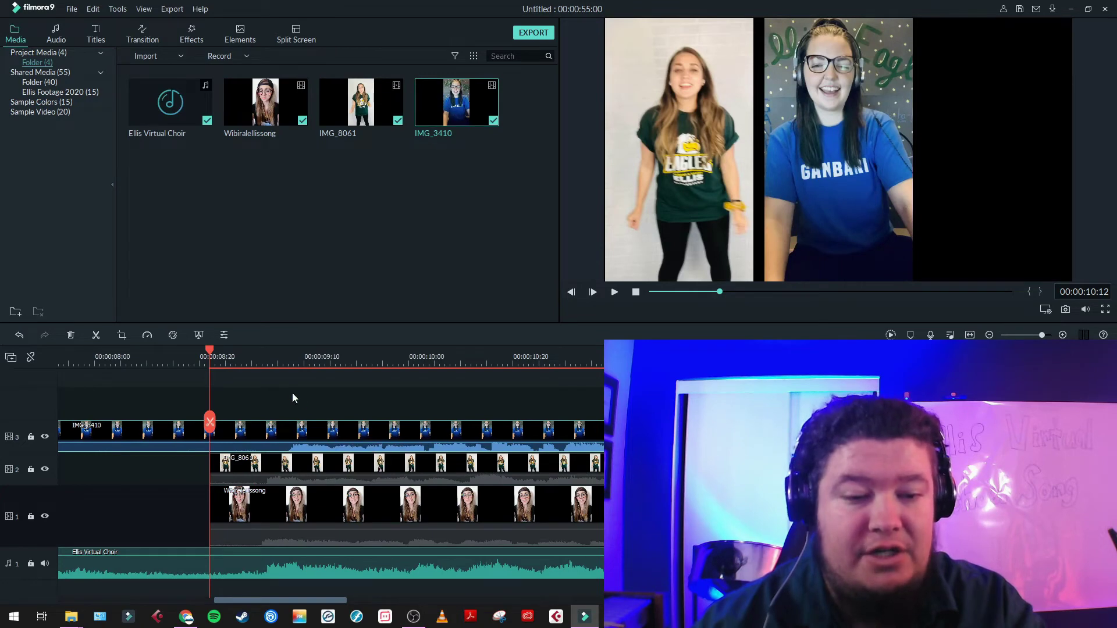
pyautogui.click(252, 364)
pyautogui.scroll(2, 308, 364)
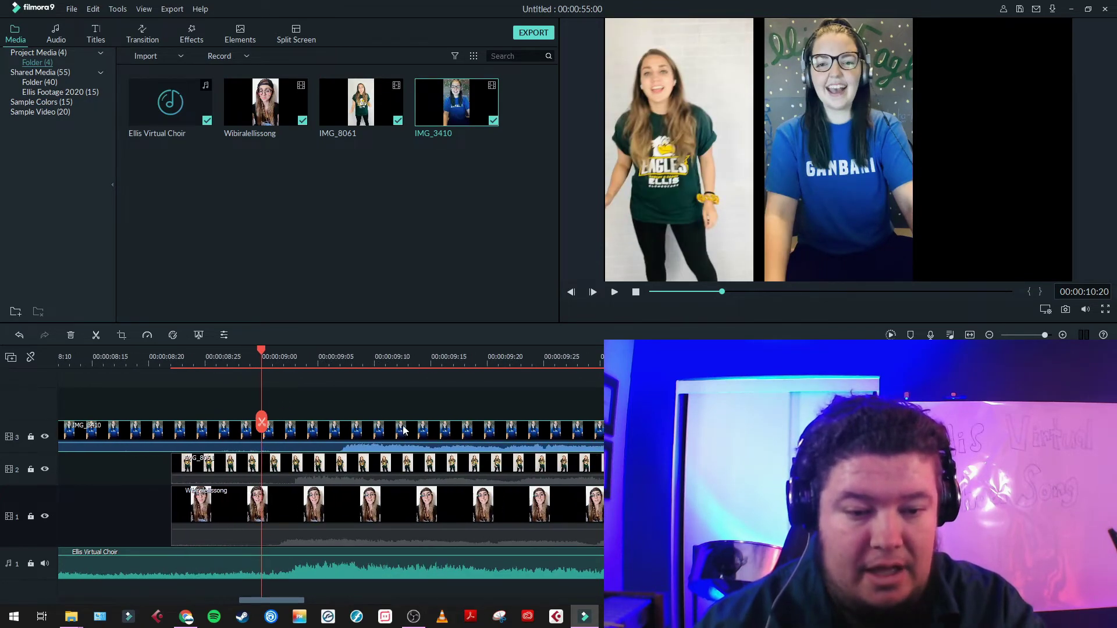
pyautogui.moveTo(405, 434); pyautogui.dragTo(332, 431)
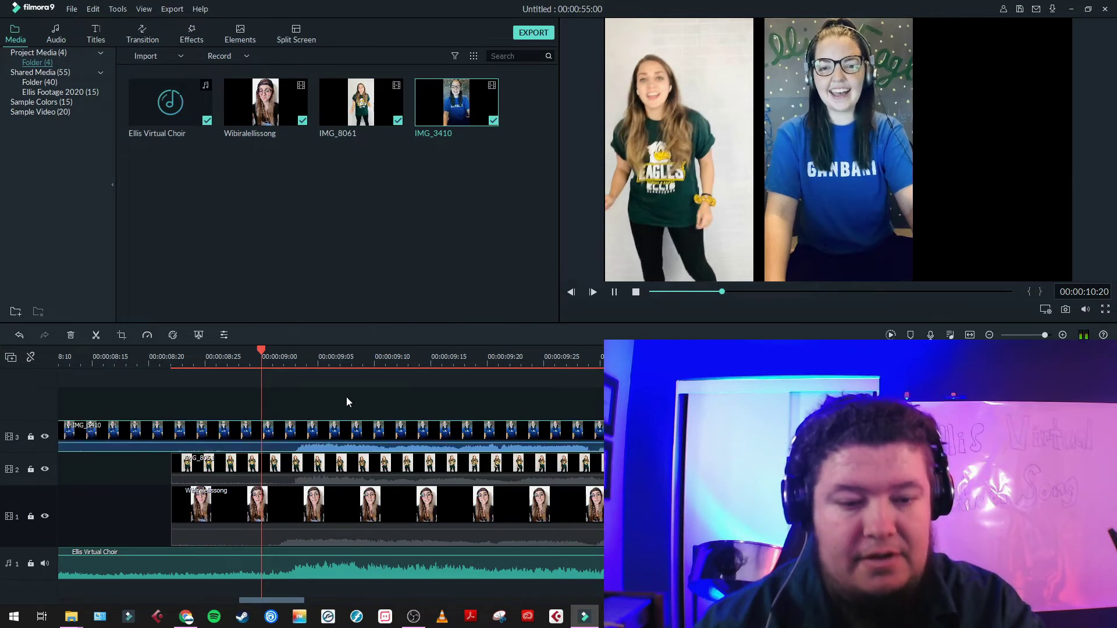
pyautogui.press('space')
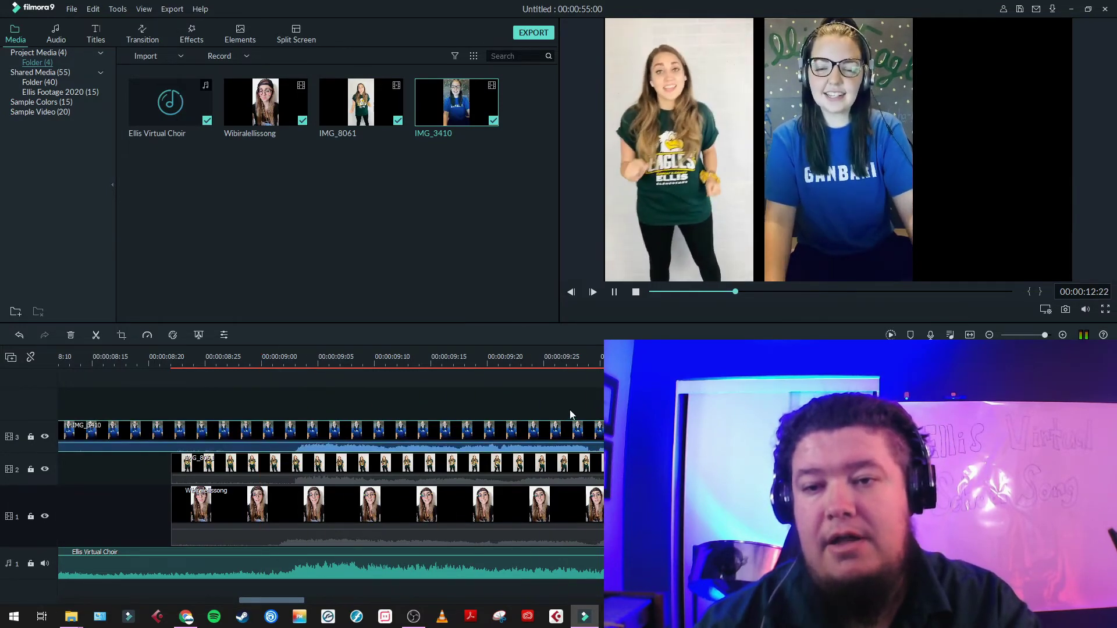
pyautogui.press('space')
# Split IMG_3410 at 00:00:13:22, where the other two singers' clips end, and delete the part before the cut.
pyautogui.scroll(-5, 523, 568)
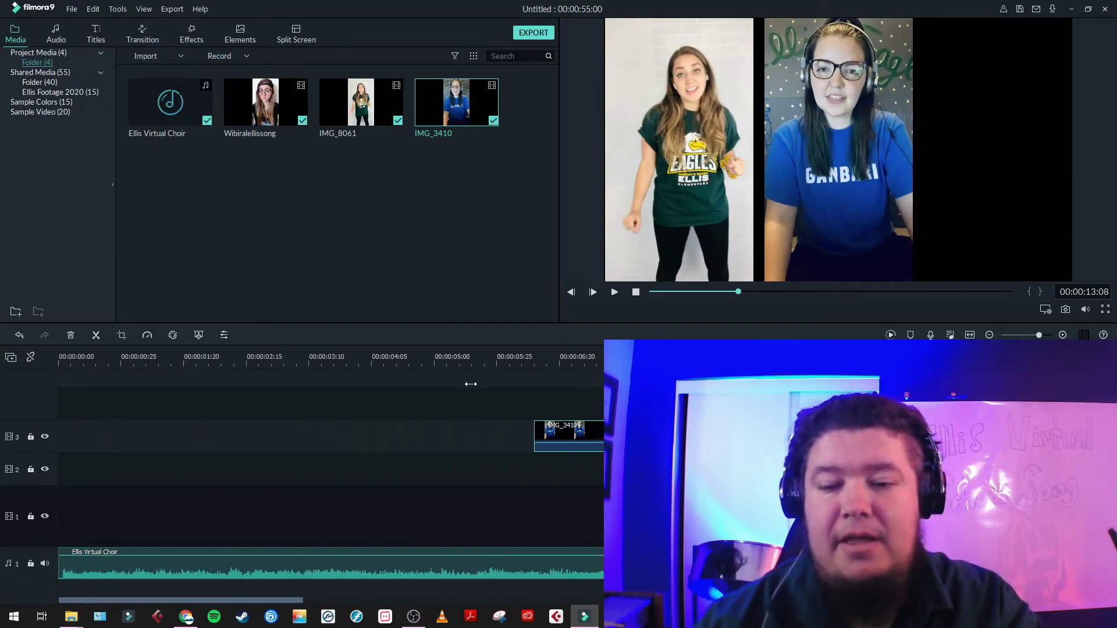
pyautogui.moveTo(236, 598); pyautogui.dragTo(412, 602)
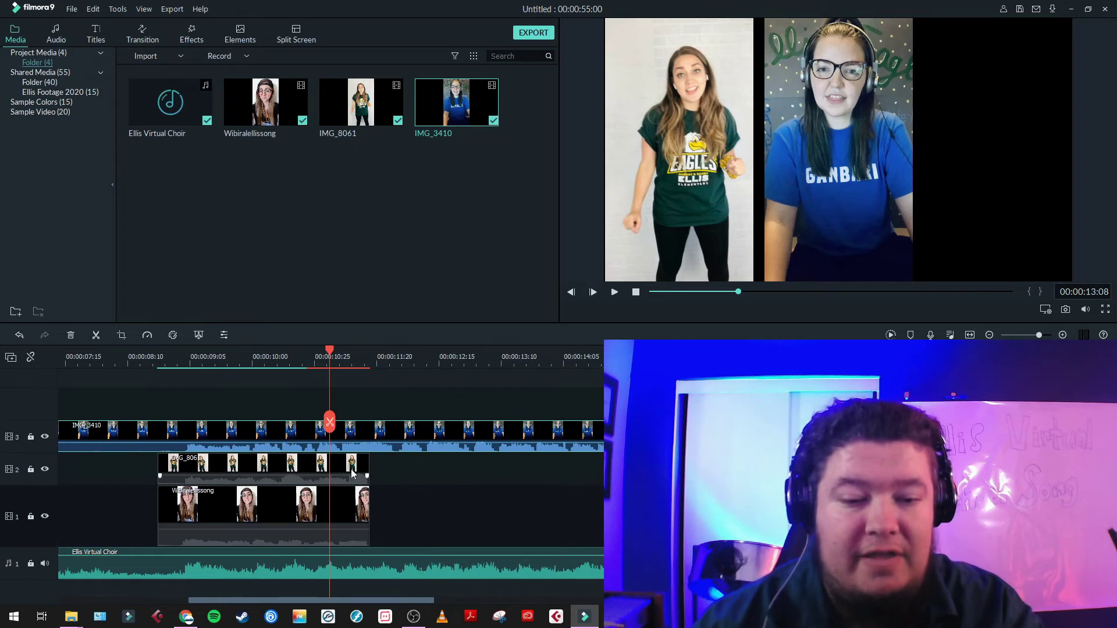
pyautogui.moveTo(337, 356); pyautogui.dragTo(370, 355)
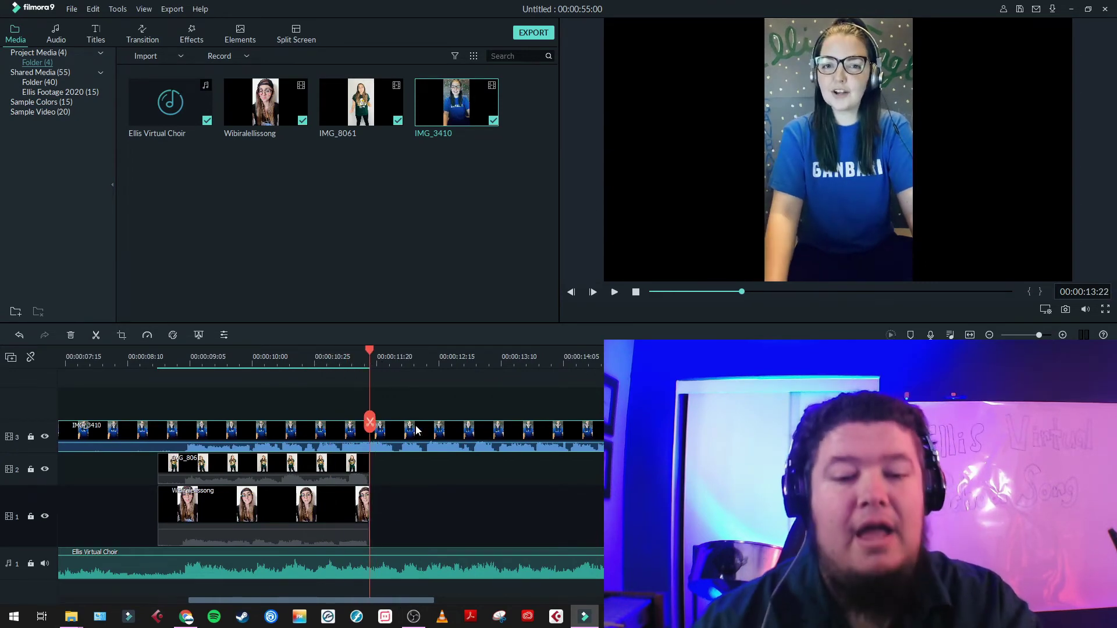
pyautogui.click(372, 425)
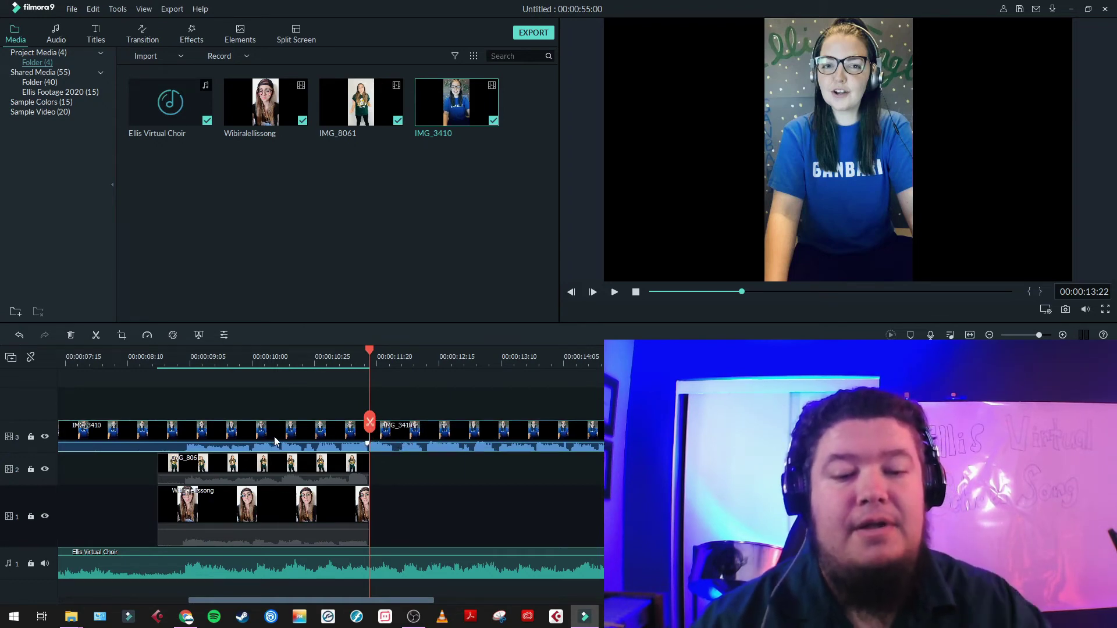
pyautogui.press('Delete')
pyautogui.scroll(-3, 484, 361)
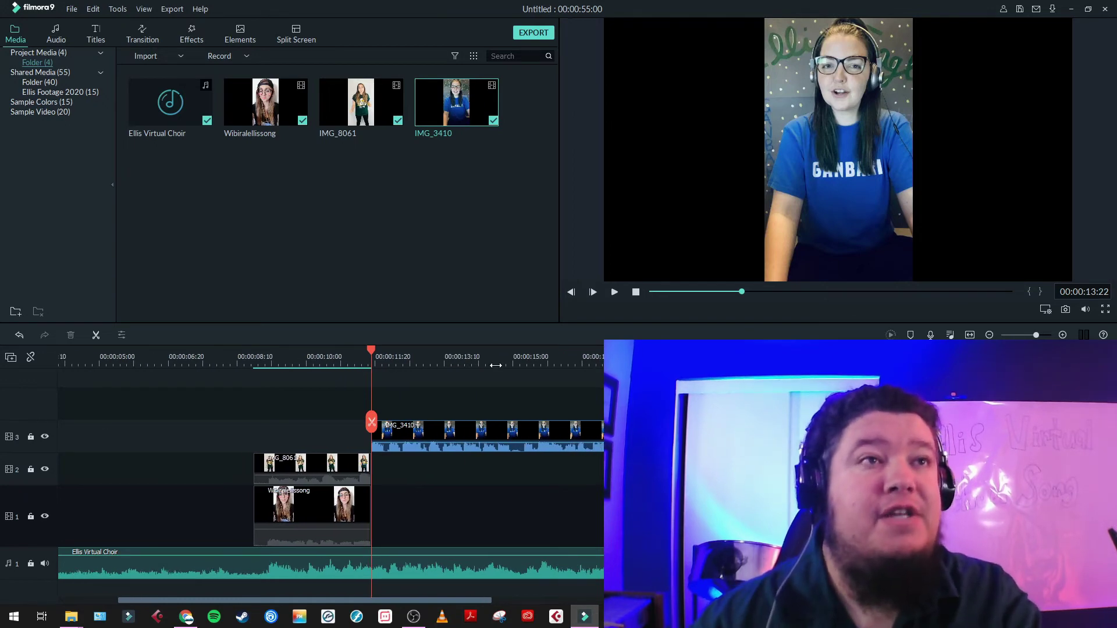
# Play the remaining IMG_3410 clip, split it at 00:00:16:22 and delete the part after the cut.
pyautogui.press('space')
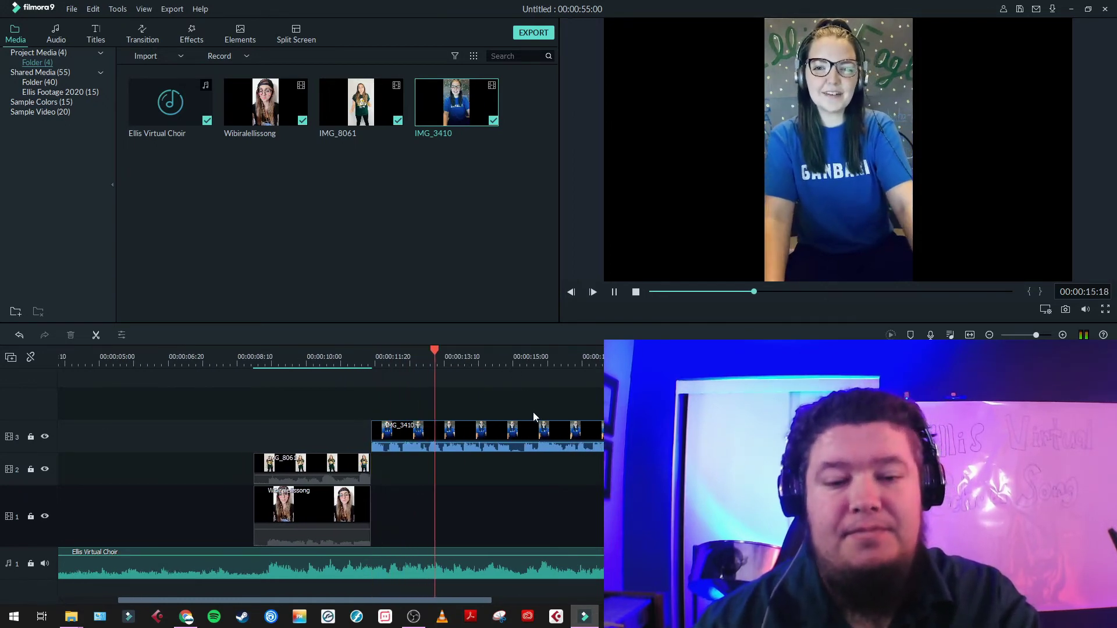
pyautogui.click(475, 355)
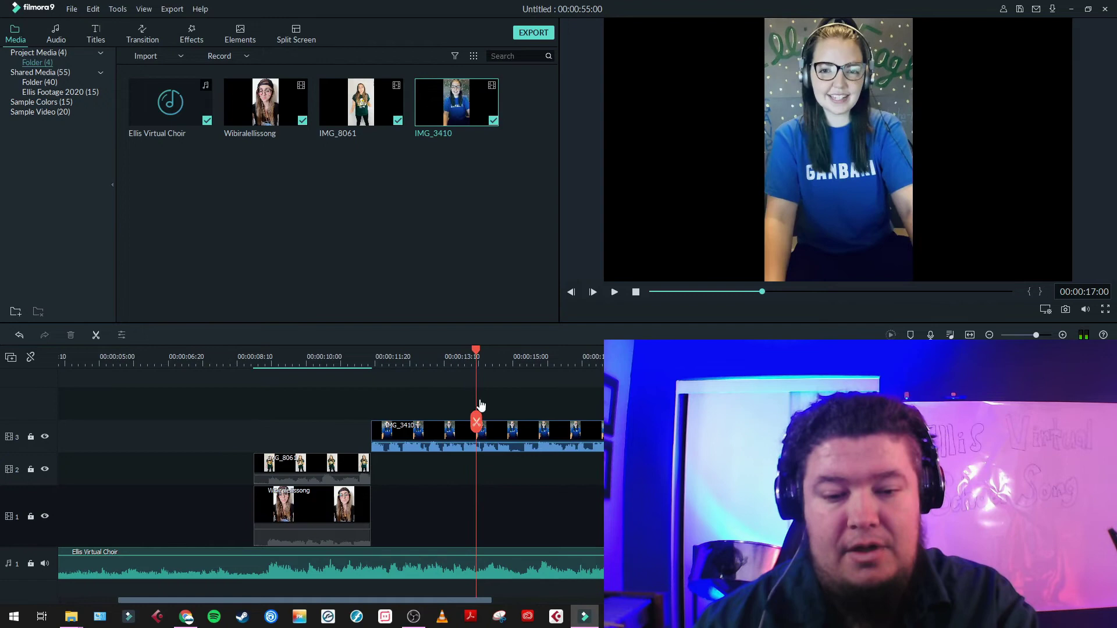
pyautogui.click(476, 353)
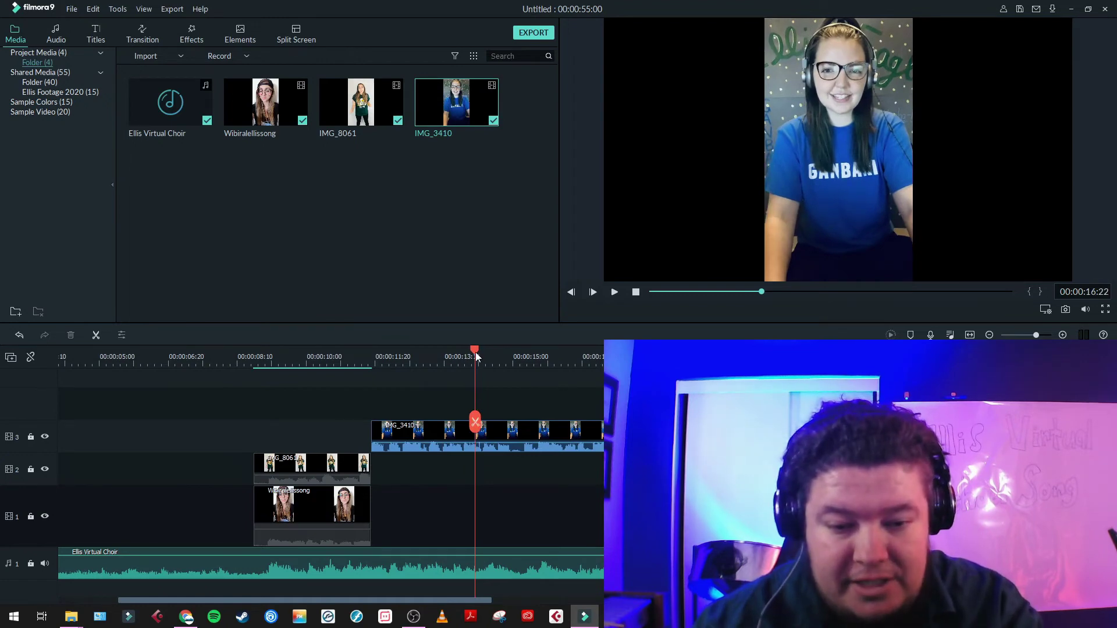
pyautogui.click(475, 424)
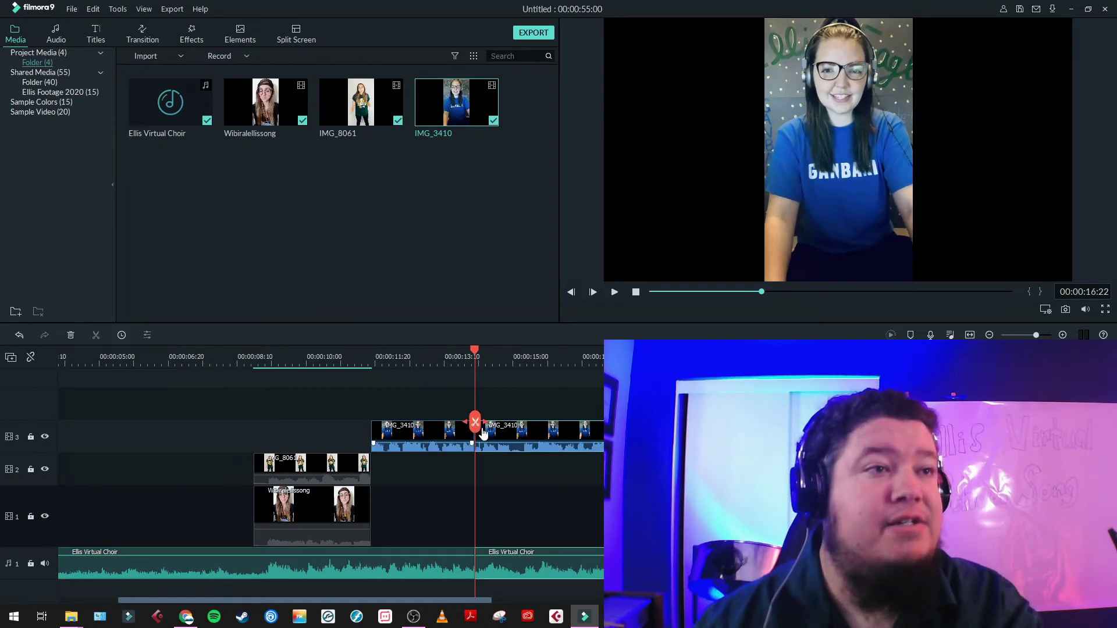
pyautogui.click(529, 436)
pyautogui.press('Delete')
# Mute the trimmed IMG_3410 clip on video track 3.
pyautogui.click(420, 430)
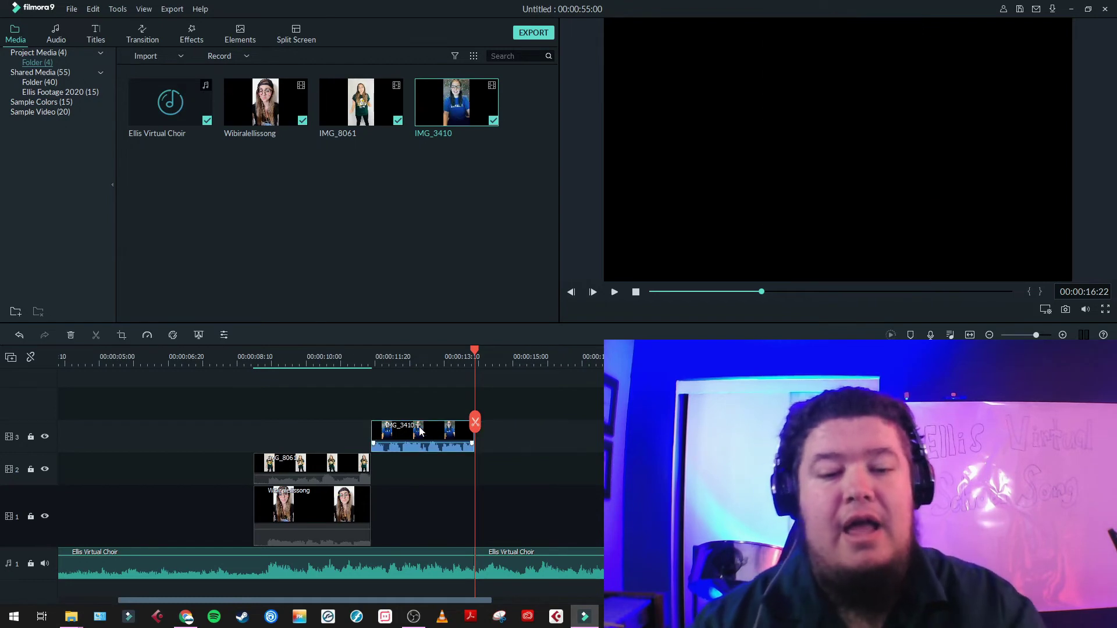
pyautogui.rightClick(419, 430)
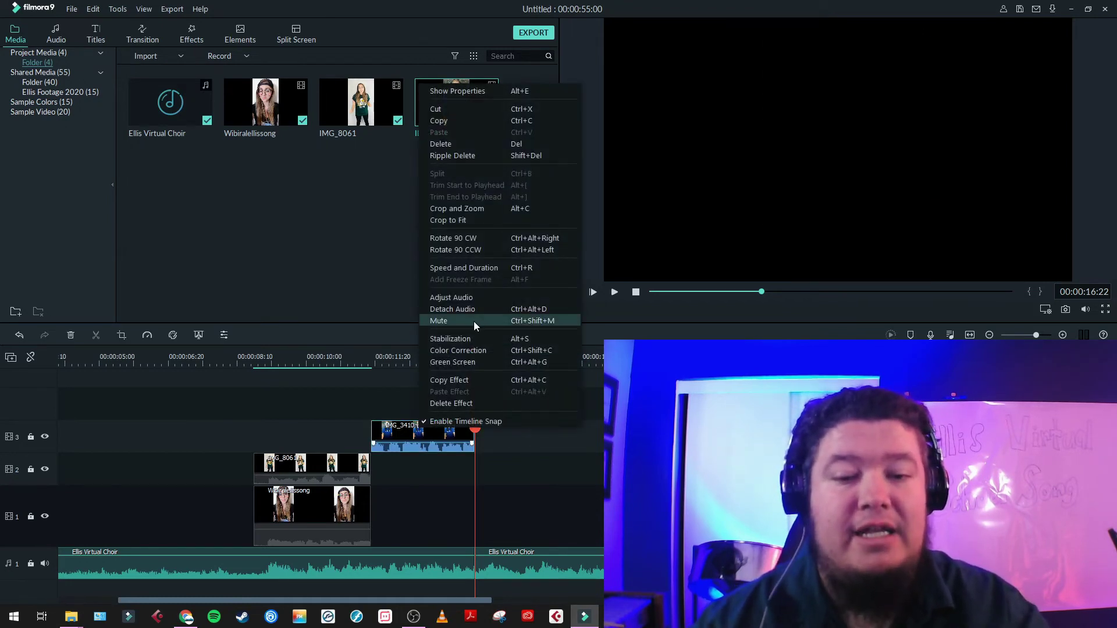
pyautogui.click(475, 323)
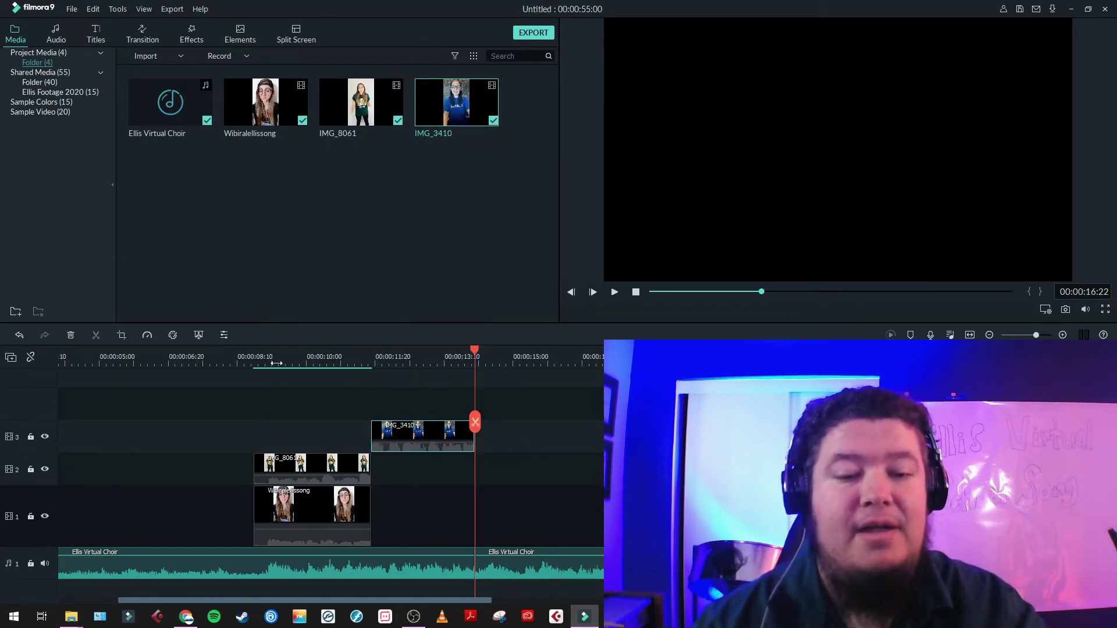
# Play the timeline from just before the first singers' clips to the end of IMG_3410, and move IMG_3410 down to video track 1.
pyautogui.click(240, 357)
pyautogui.press('space')
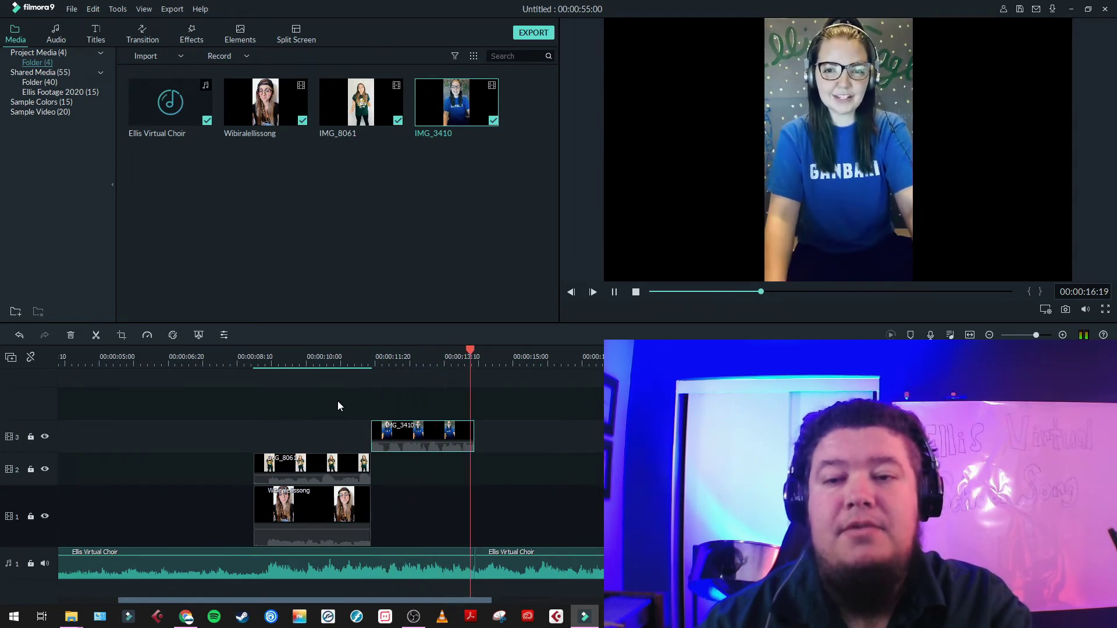
pyautogui.press('space')
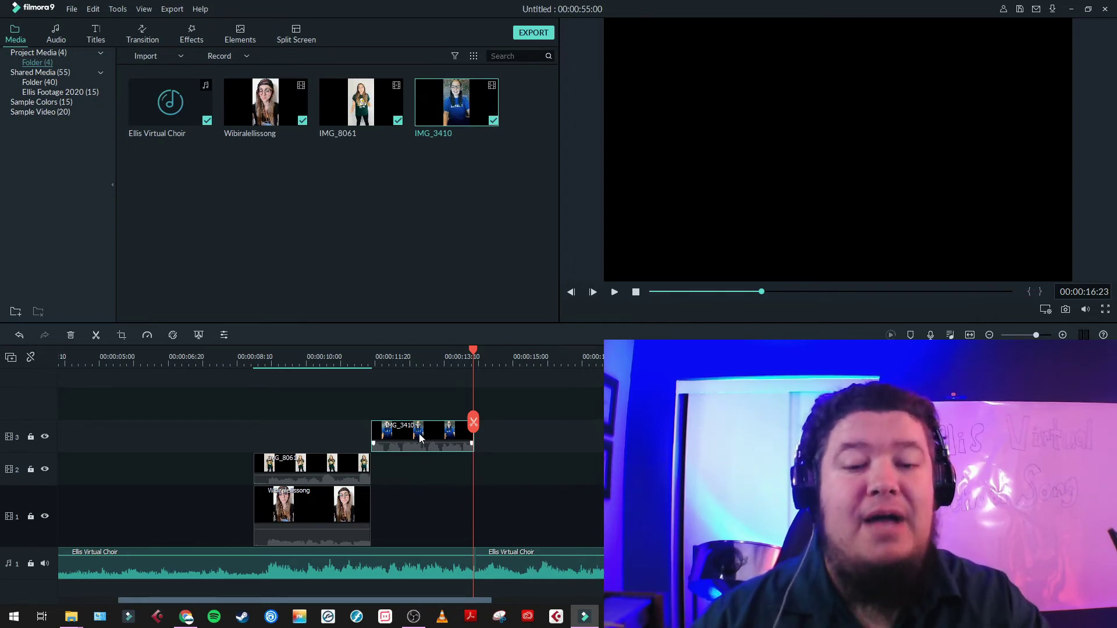
pyautogui.moveTo(420, 437); pyautogui.dragTo(409, 517)
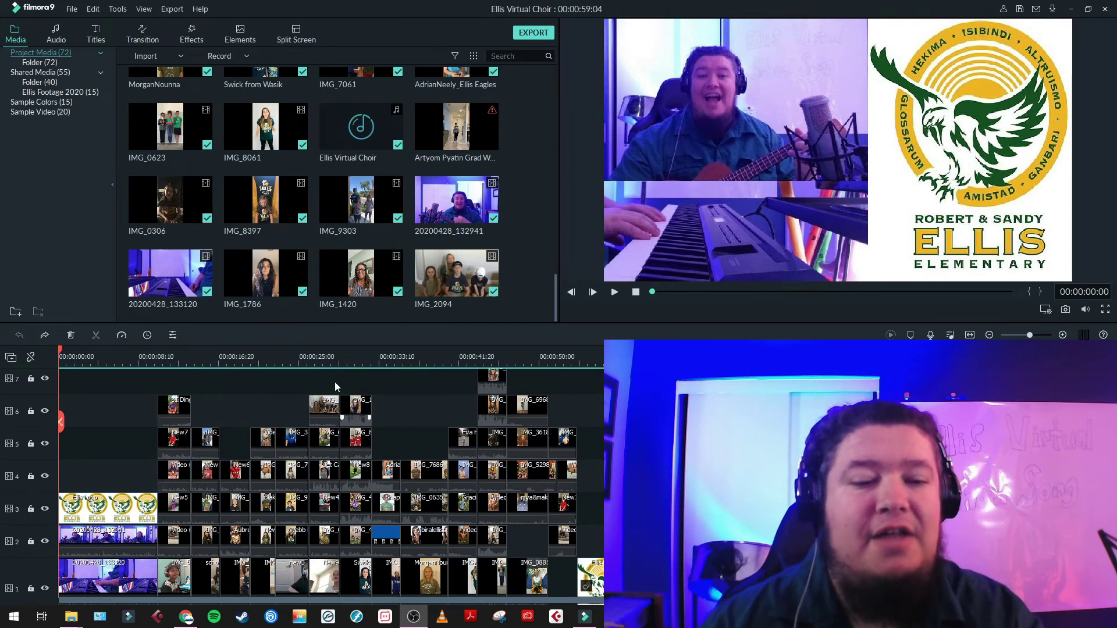
# Look through the singer layouts of the full Ellis Virtual Choir project at 00:00:12:10, 00:00:15:09, 00:00:18:07 and 00:00:21:19.
pyautogui.click(175, 367)
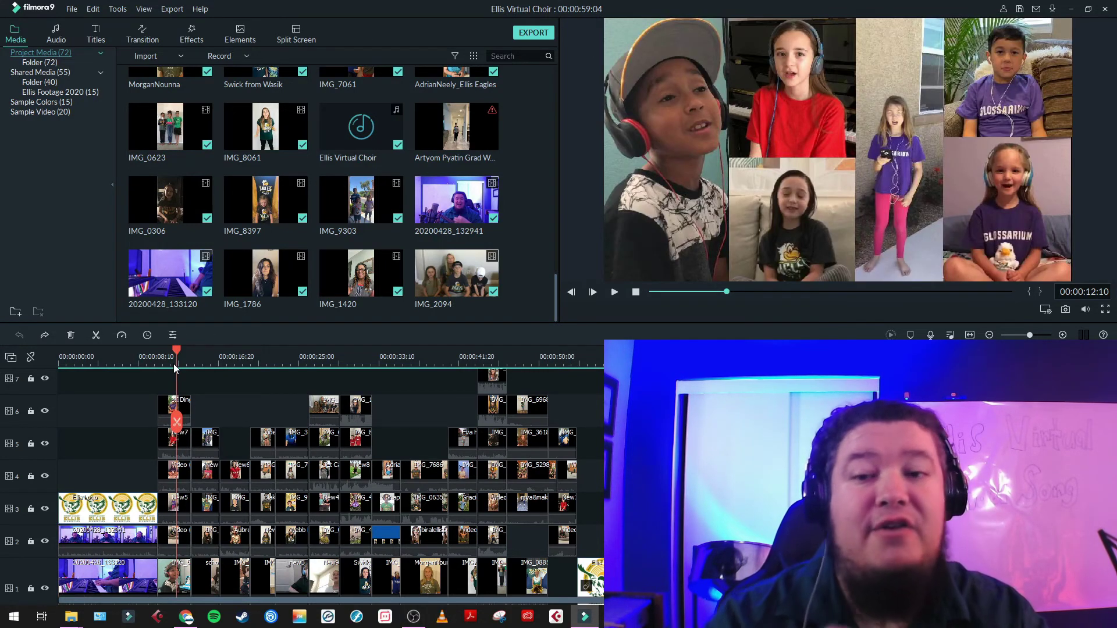
pyautogui.click(205, 361)
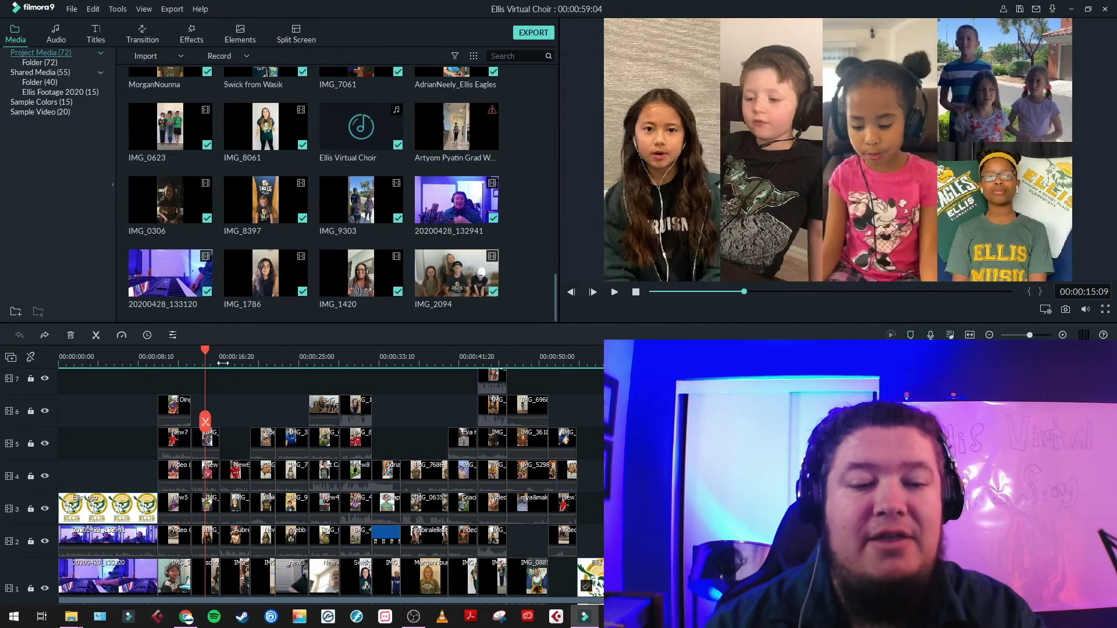
pyautogui.click(234, 366)
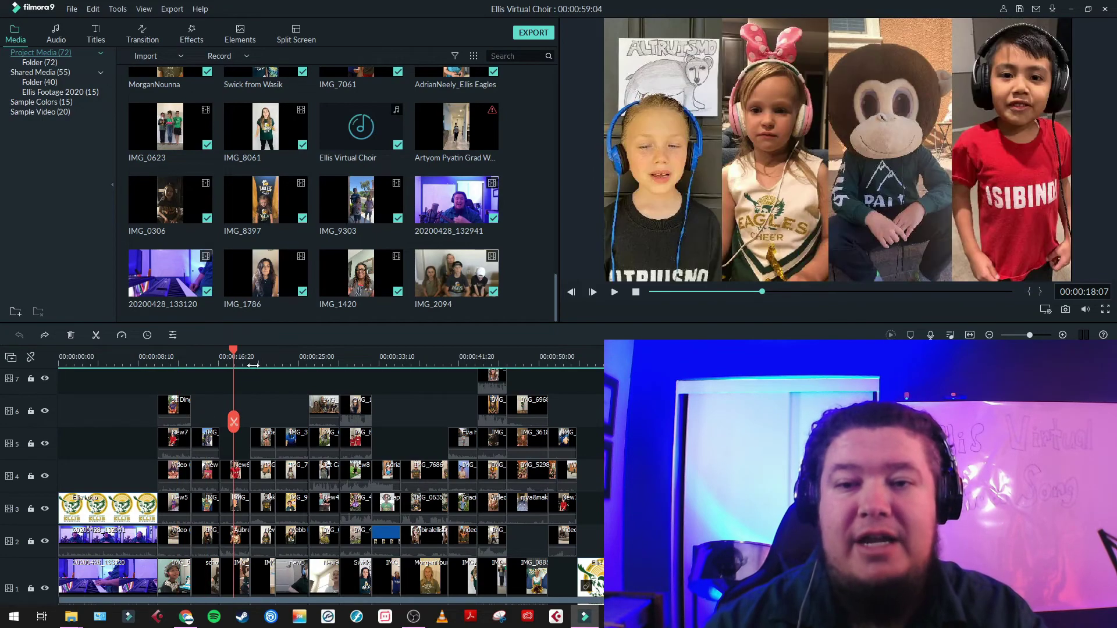
pyautogui.click(266, 441)
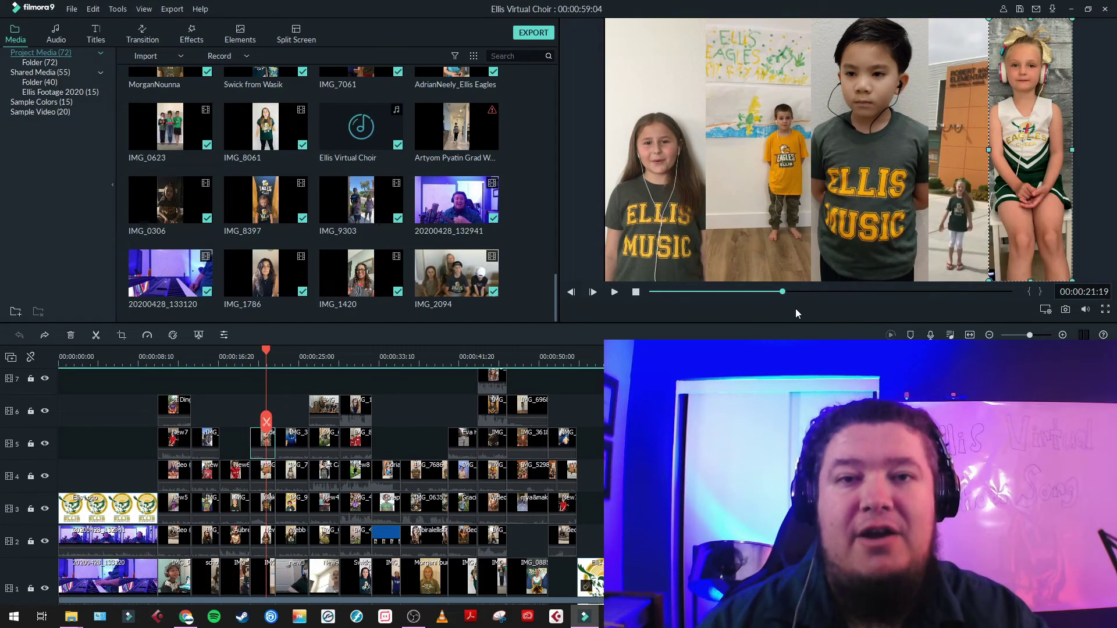
# Try moving the middle singer's picture down to the lower half of the frame at 00:00:21:19, and undo the move.
pyautogui.click(867, 207)
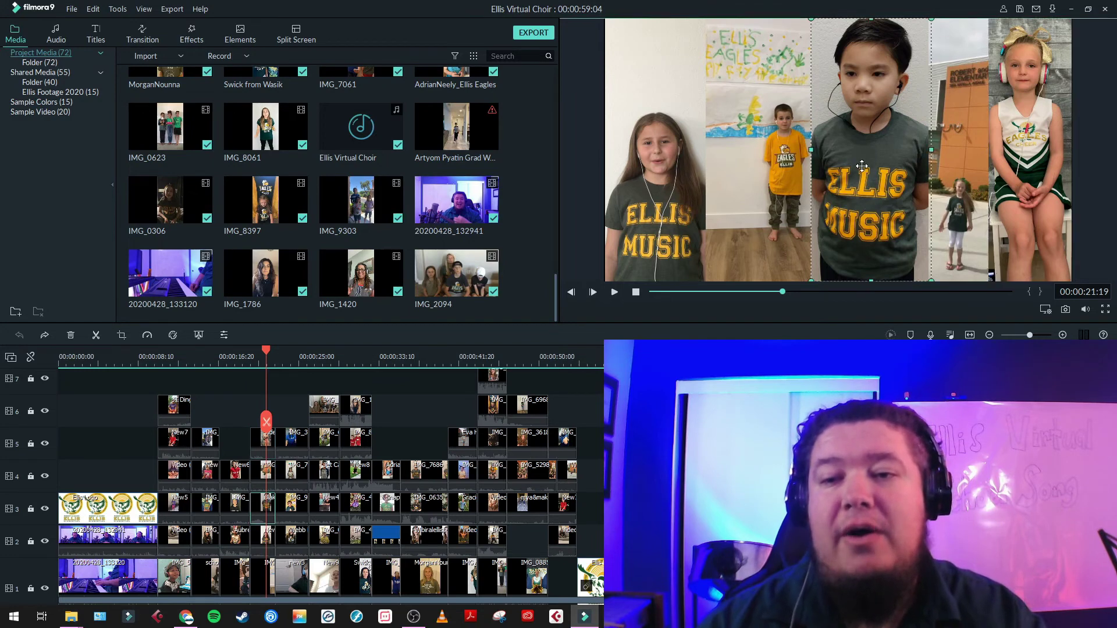
pyautogui.moveTo(863, 172); pyautogui.dragTo(863, 279)
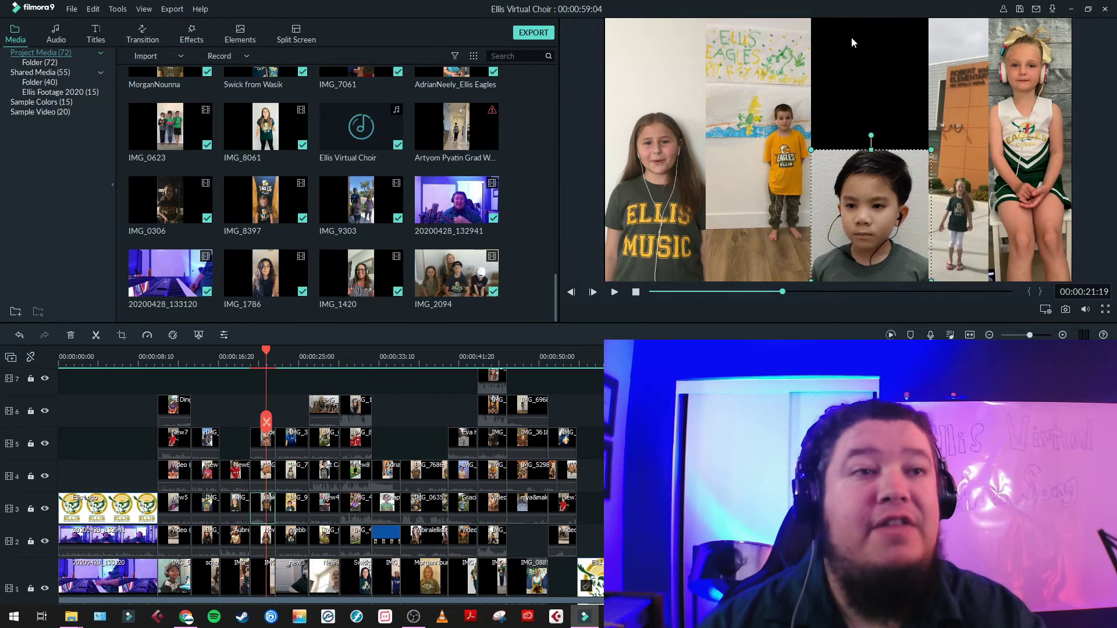
pyautogui.hotkey('ctrl', 'z')
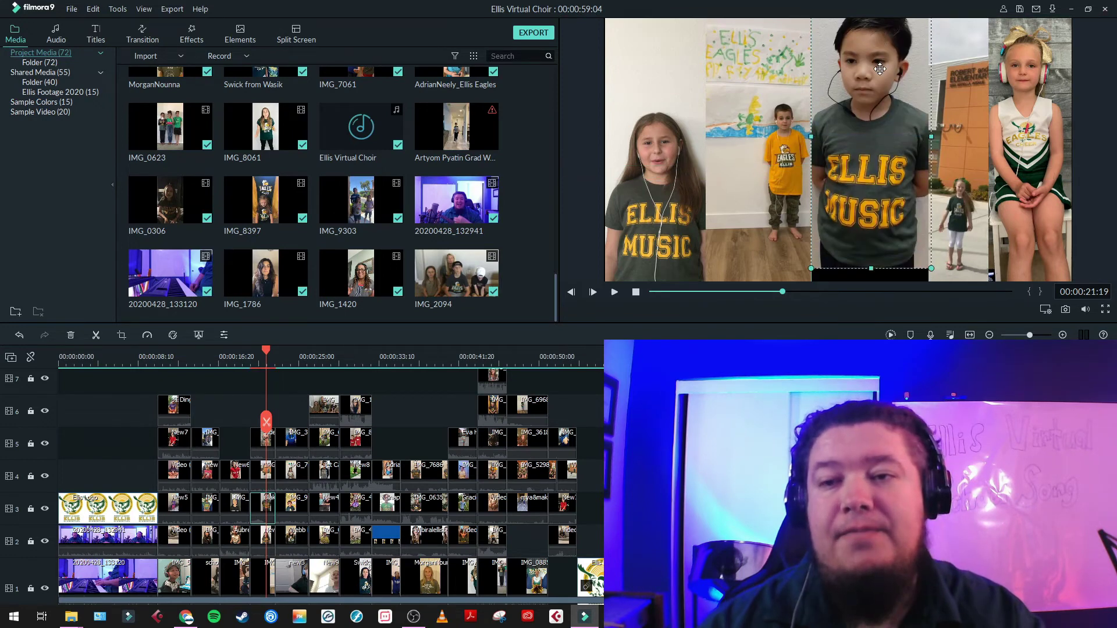
# Delete the Ellis Virtual Choir audio from audio track 1 and play the timeline without it from 00:00:24:09.
pyautogui.click(291, 357)
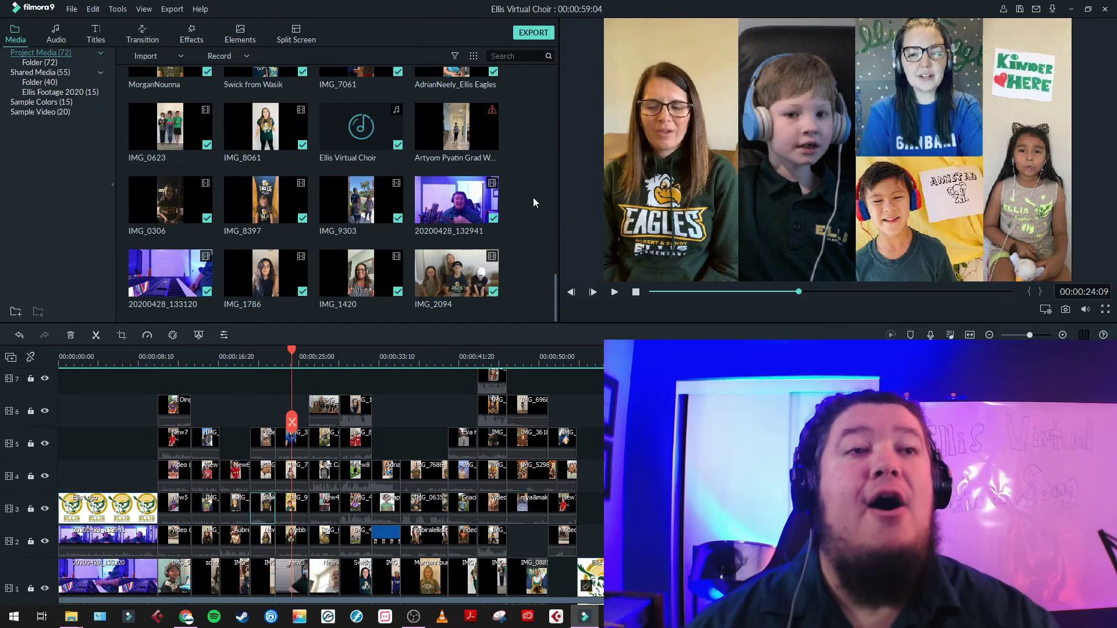
pyautogui.scroll(-3, 407, 506)
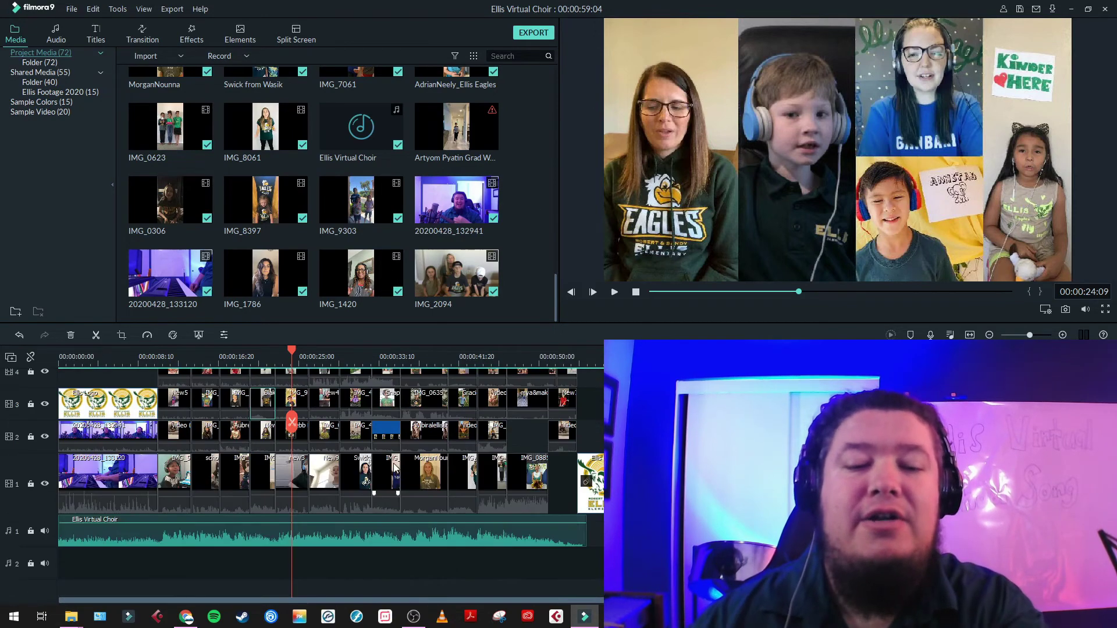
pyautogui.click(337, 540)
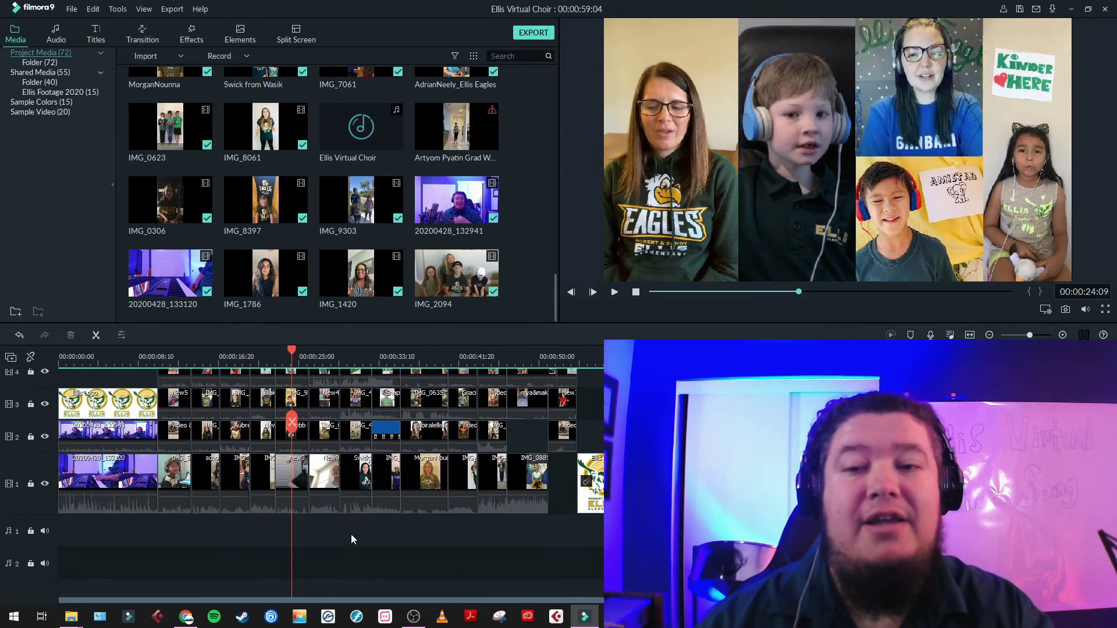
pyautogui.press('space')
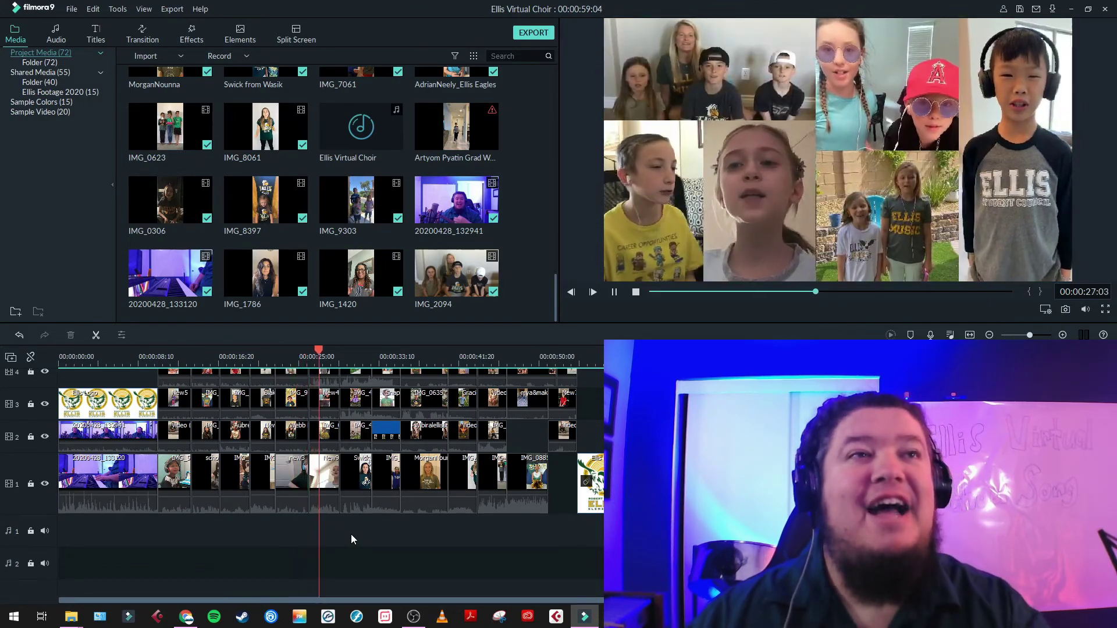
pyautogui.press('space')
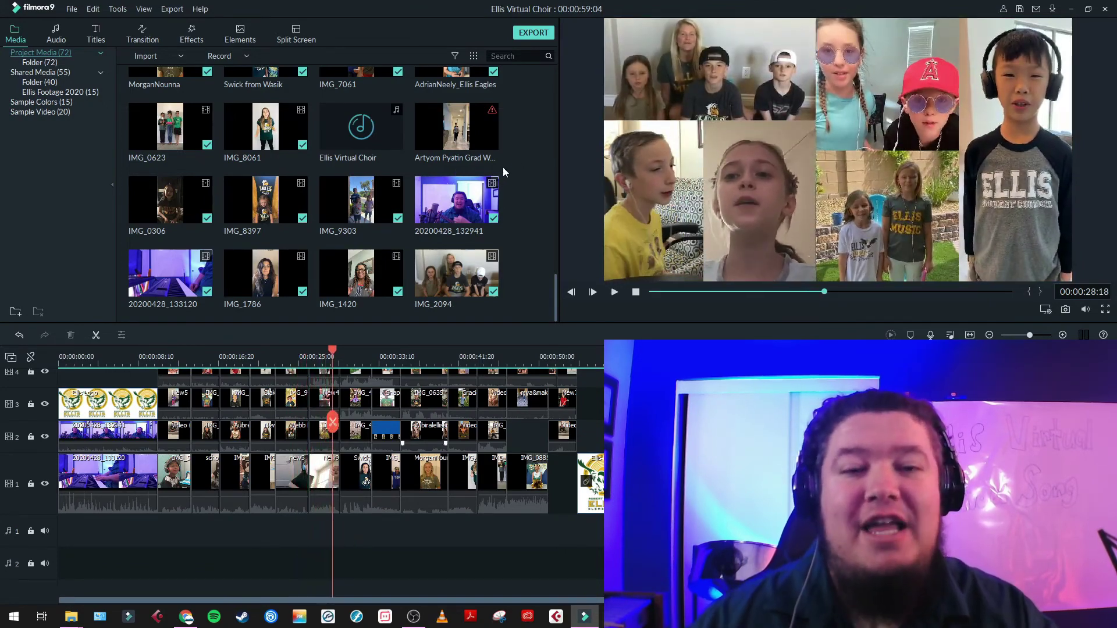
# Place the Ellis Virtual Choir audio back at the start of audio track 1 and play the project from the beginning.
pyautogui.moveTo(396, 145); pyautogui.dragTo(57, 519)
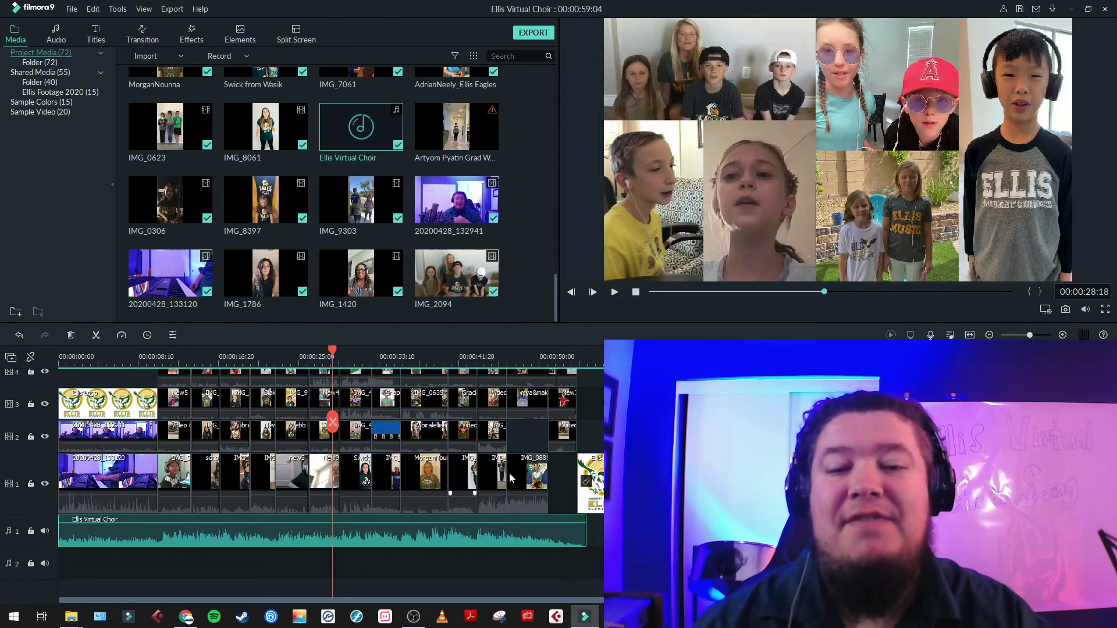
pyautogui.click(636, 291)
pyautogui.click(614, 291)
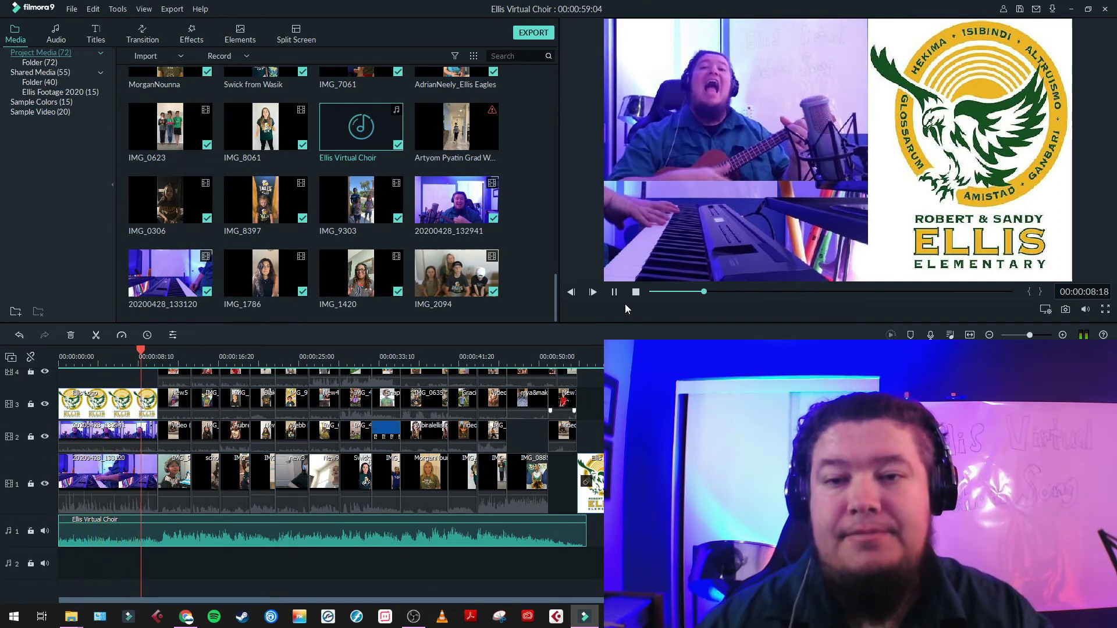
pyautogui.click(636, 294)
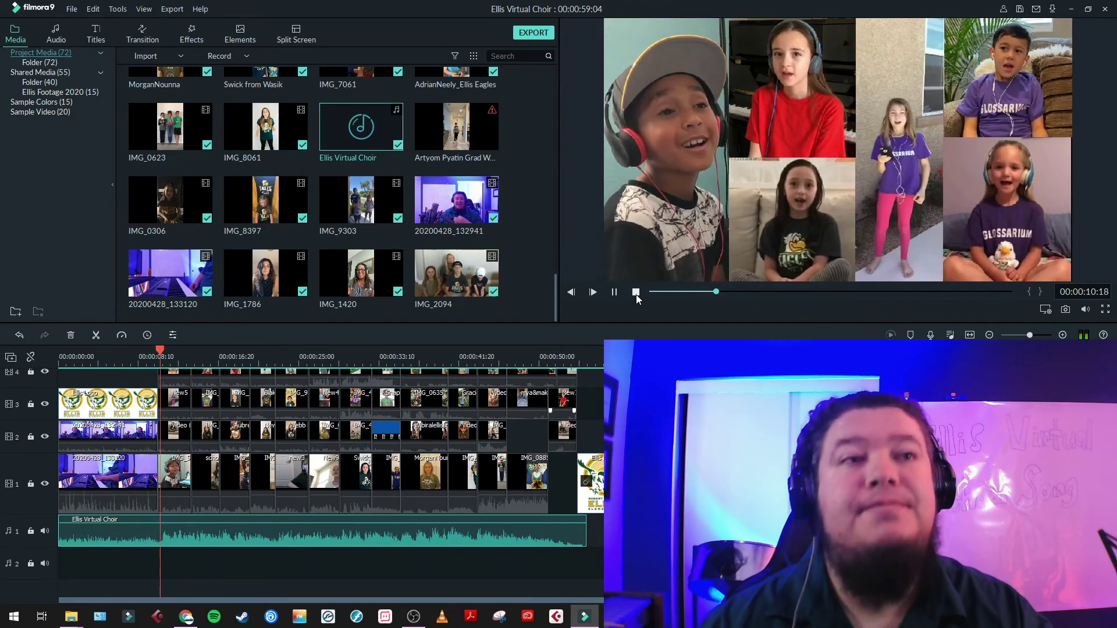